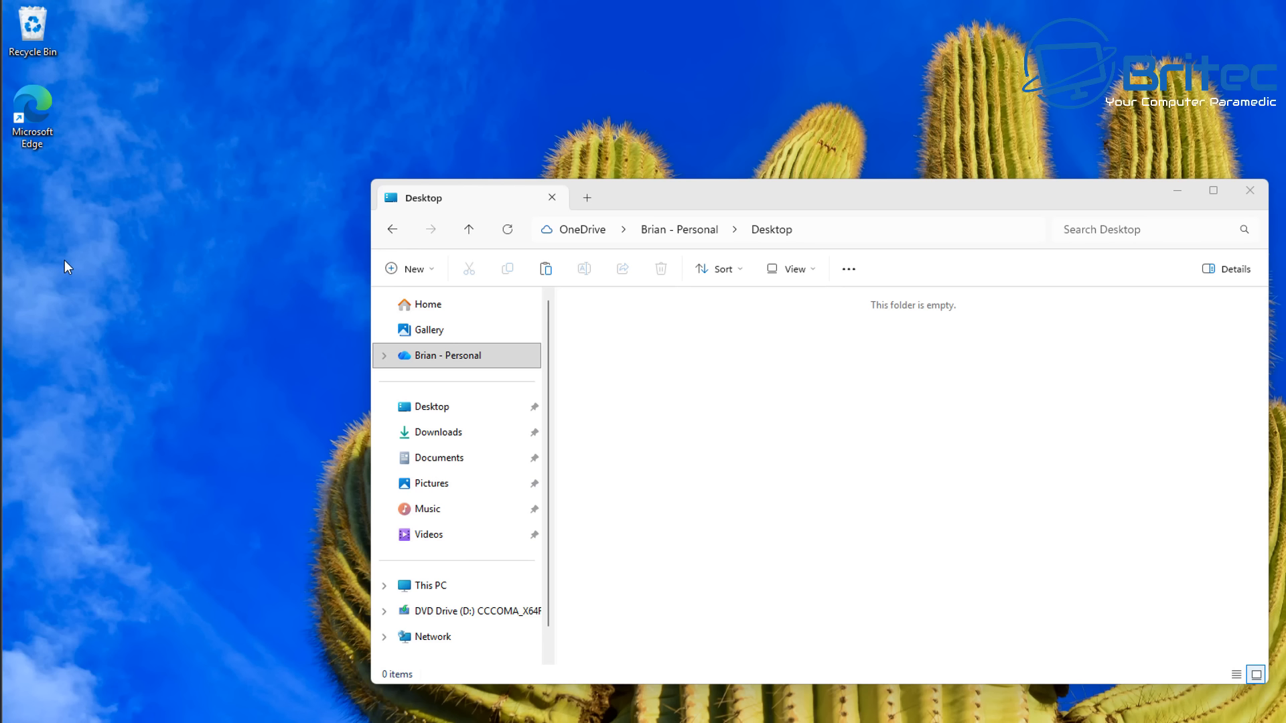
- Refresh the desktop and select its two items, Win11Debloat-master and debloater
{"action": "right_click", "coordinate": [64, 261]}
{"action": "left_click", "coordinate": [91, 287]}
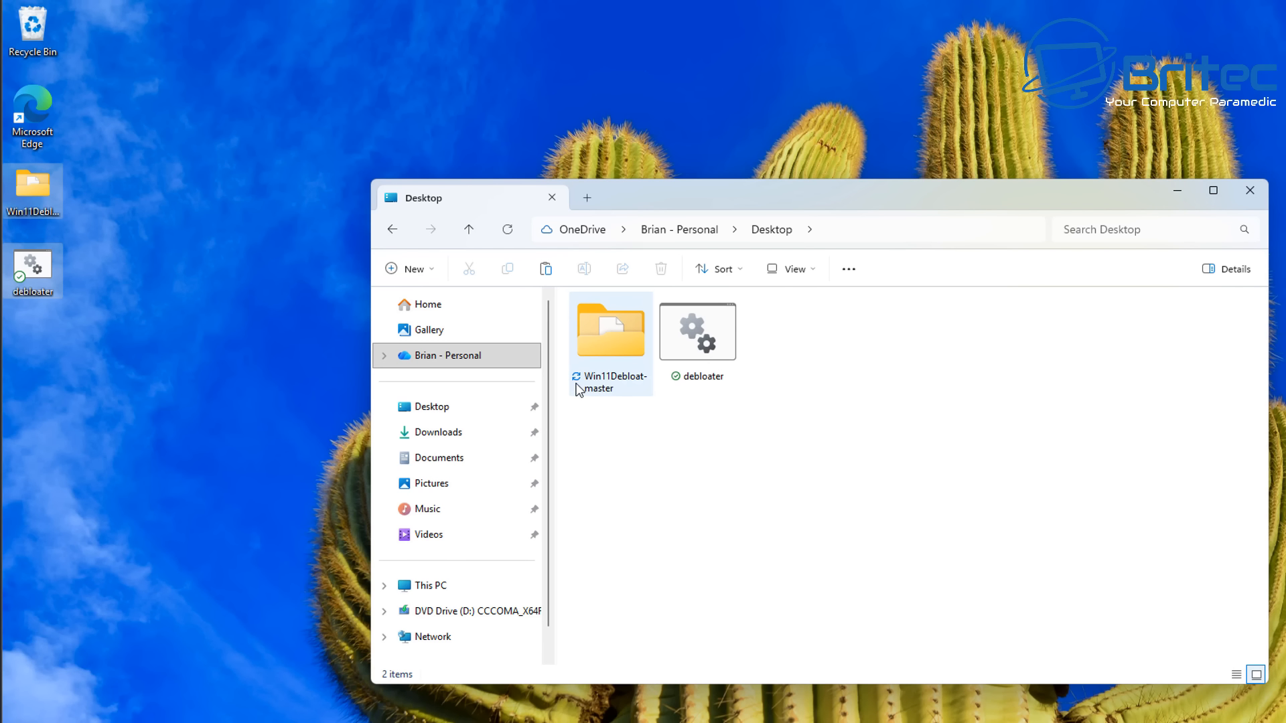
{"action": "mouse_move", "coordinate": [579, 390]}
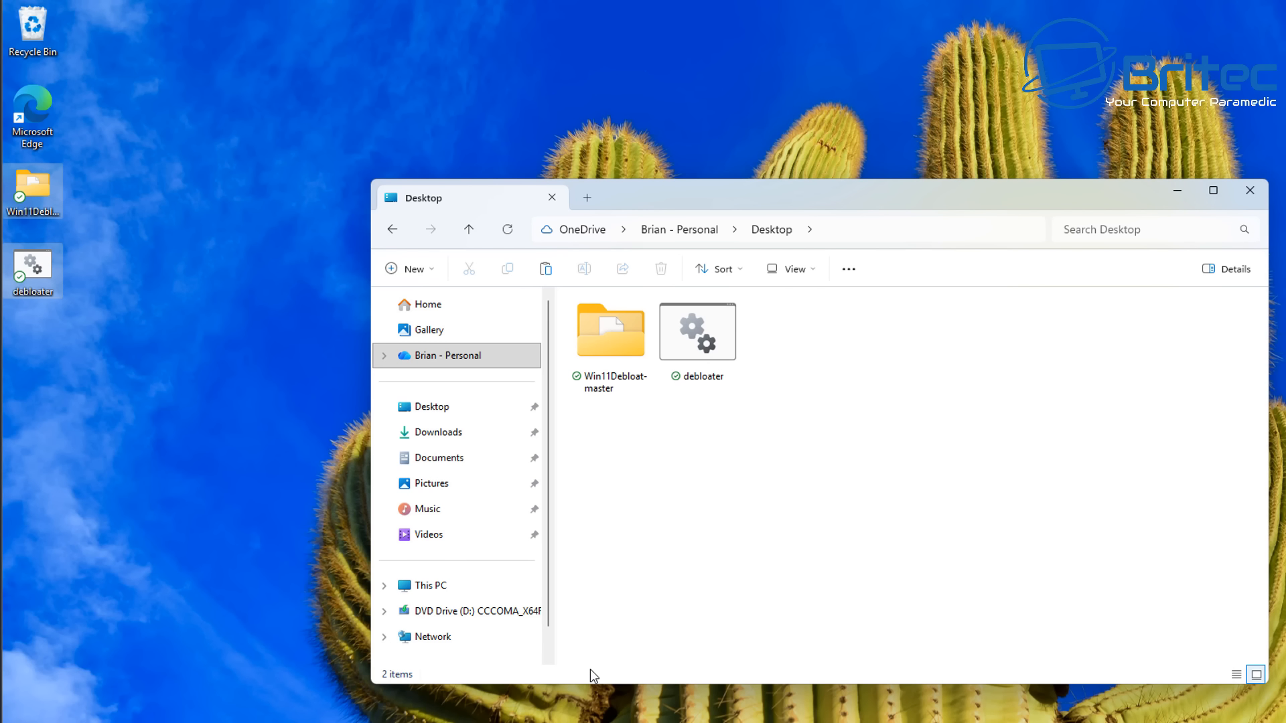
{"action": "left_click", "coordinate": [101, 213]}
{"action": "left_click_drag", "start_coordinate": [89, 188], "coordinate": [25, 323]}
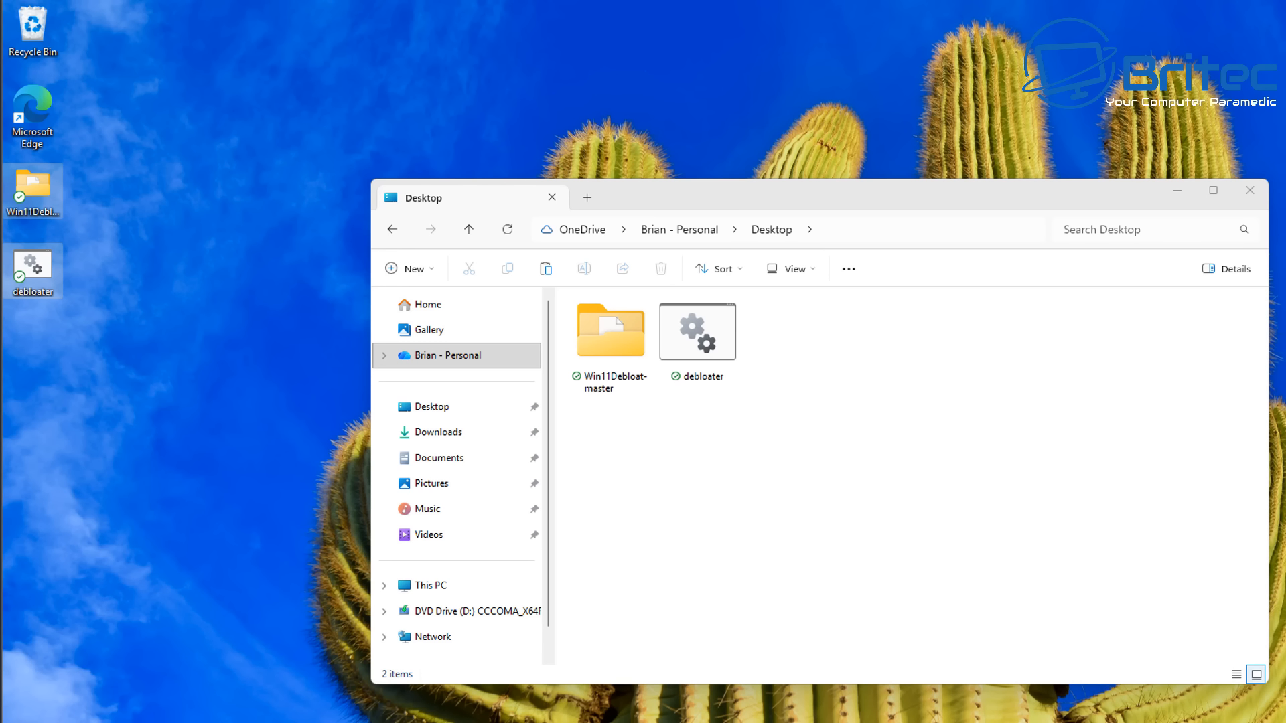
{"action": "left_click_drag", "start_coordinate": [83, 173], "coordinate": [17, 329]}
- Open the OneDrive Brian - Personal folder and view its Documents folder
{"action": "left_click", "coordinate": [698, 335]}
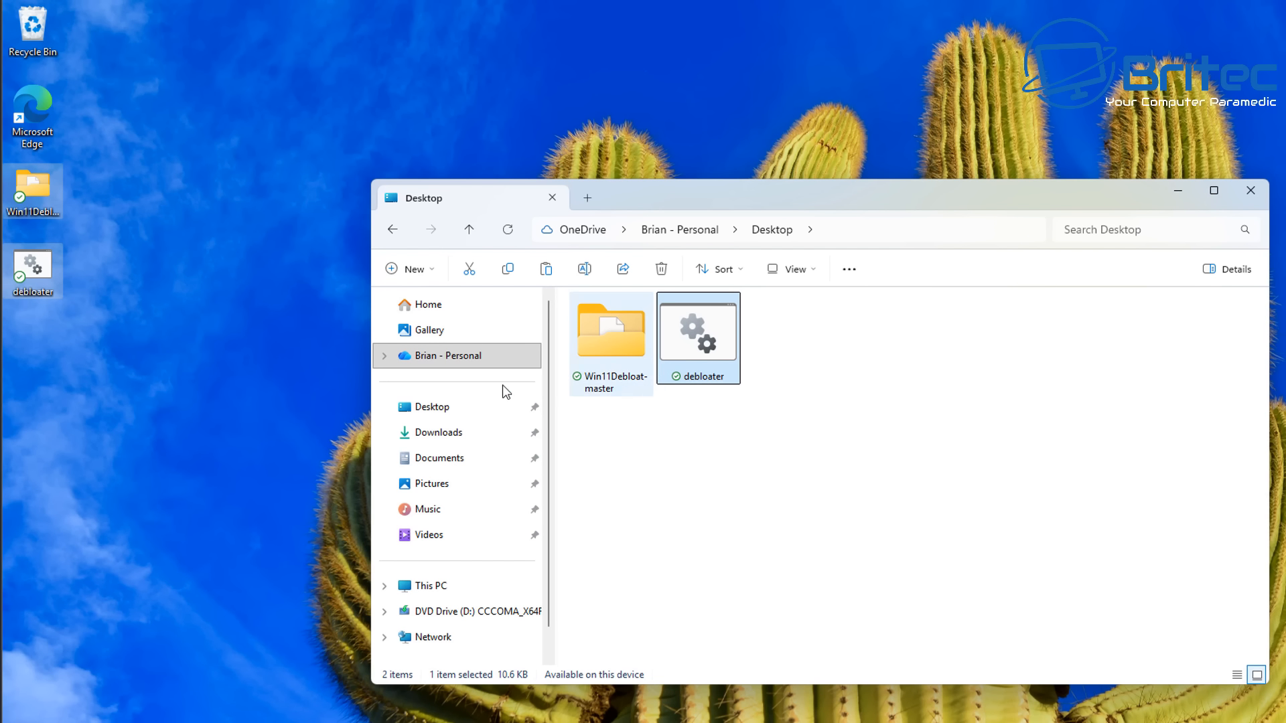
{"action": "left_click", "coordinate": [446, 368]}
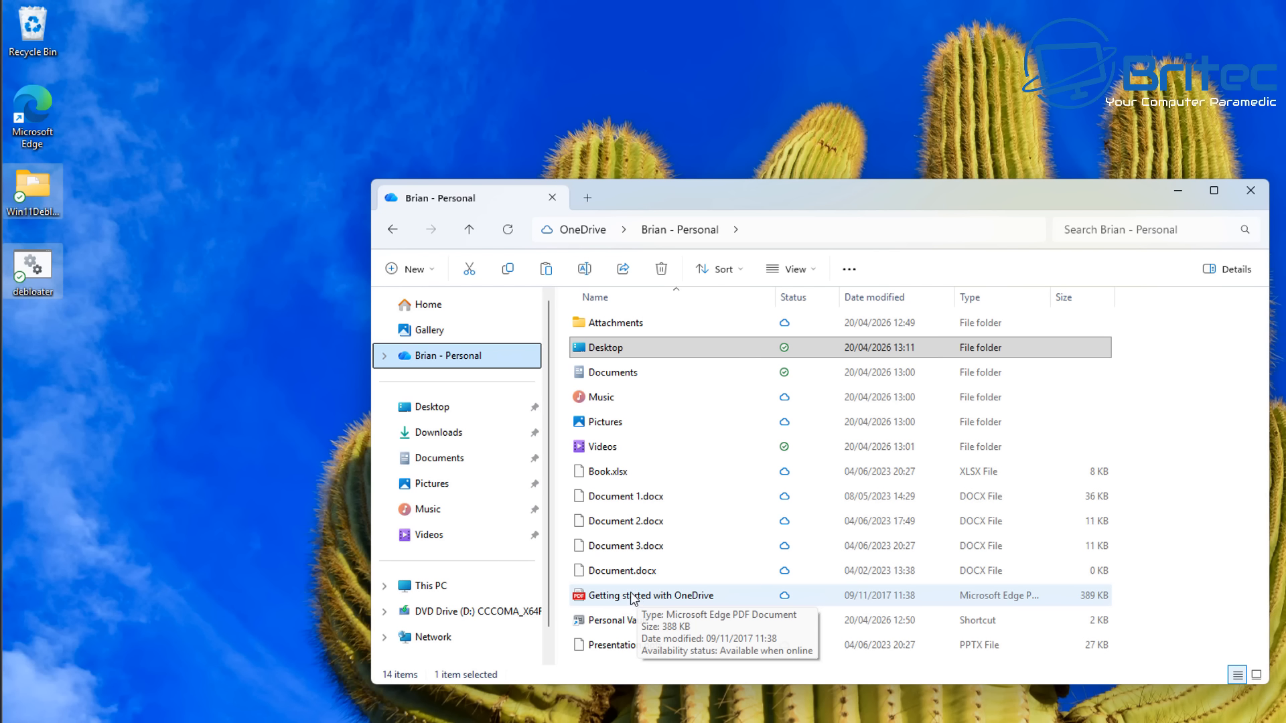
{"action": "double_click", "coordinate": [593, 374]}
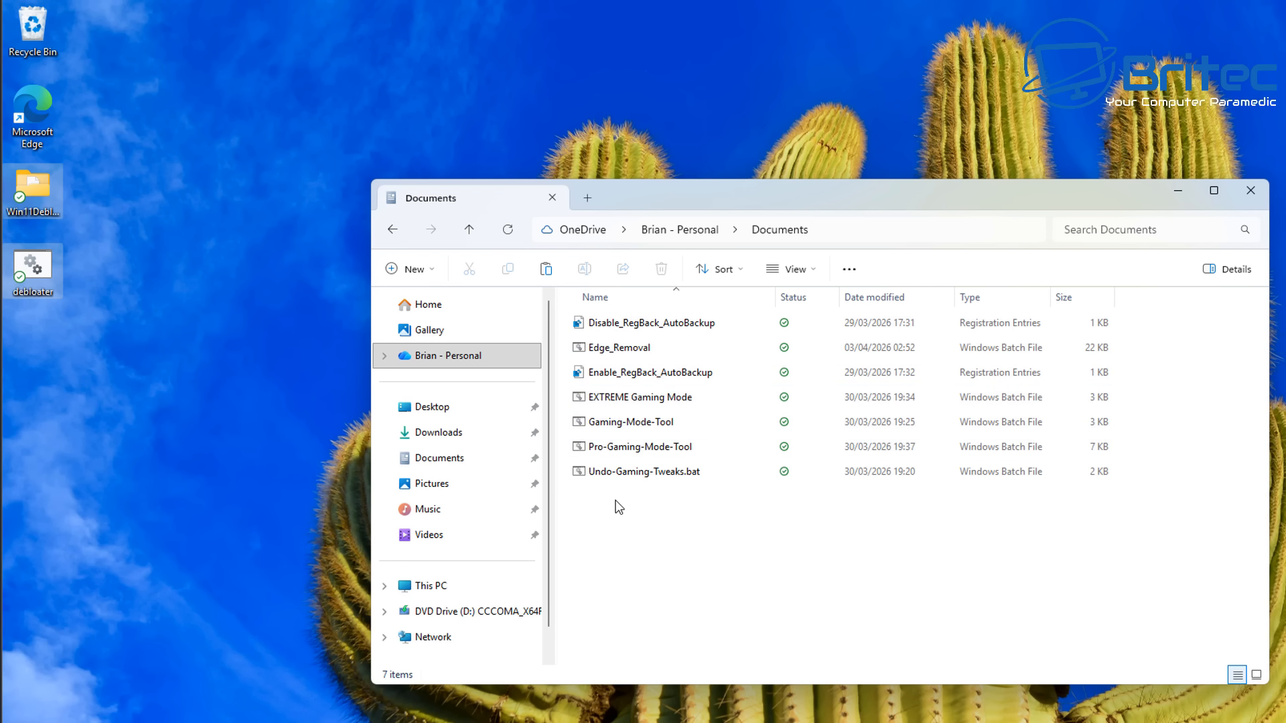
{"action": "left_click", "coordinate": [405, 231]}
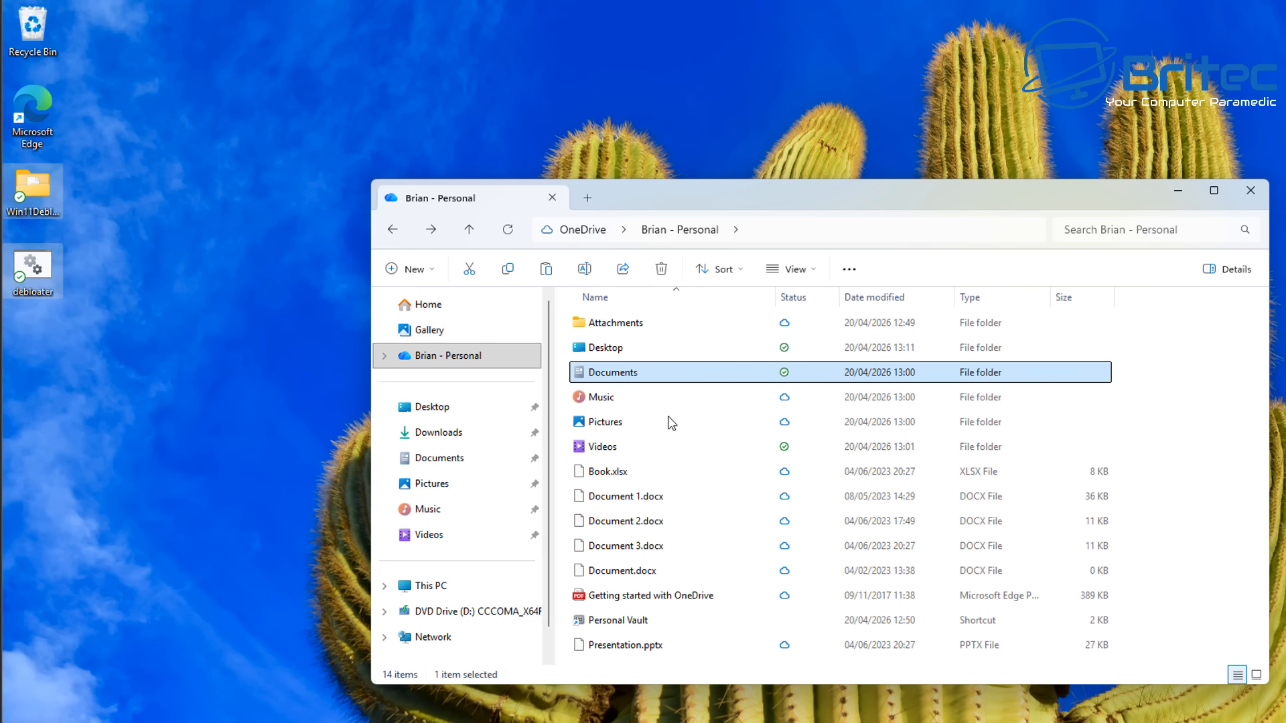
- Browse the OneDrive Music, Pictures and Videos folders, then close File Explorer
{"action": "left_click", "coordinate": [613, 400]}
{"action": "double_click", "coordinate": [613, 400]}
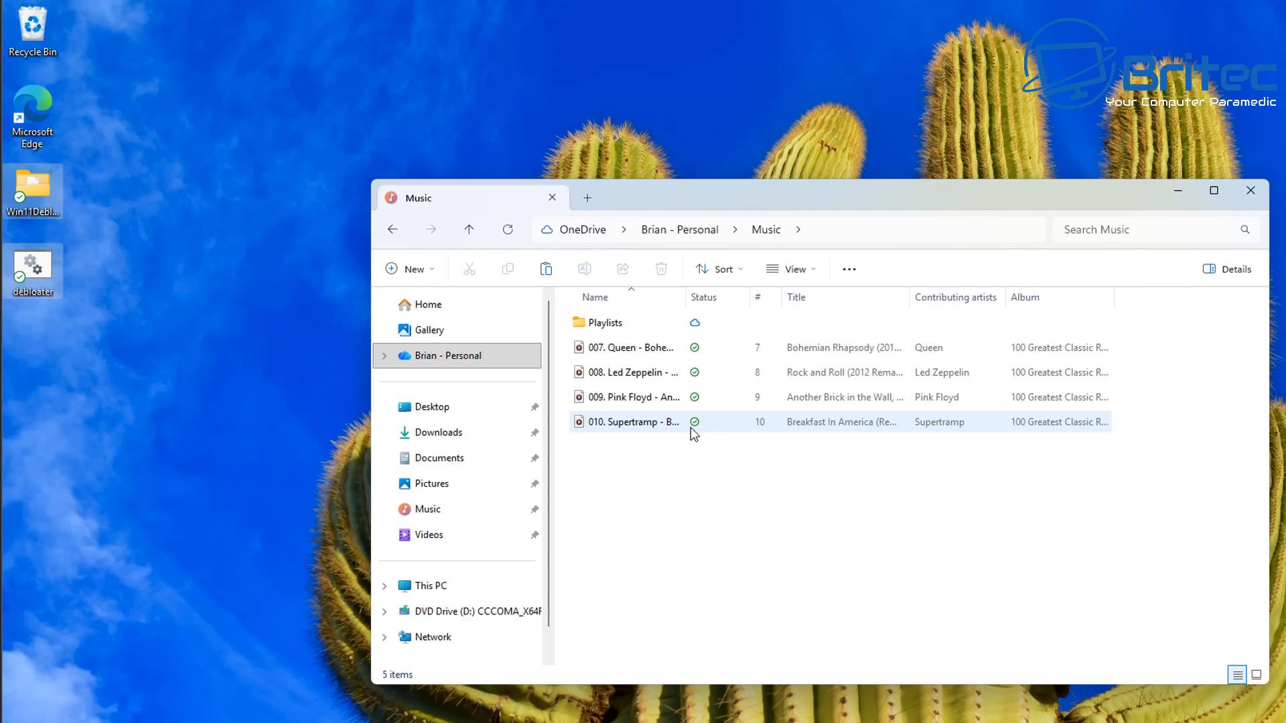
{"action": "left_click", "coordinate": [393, 234]}
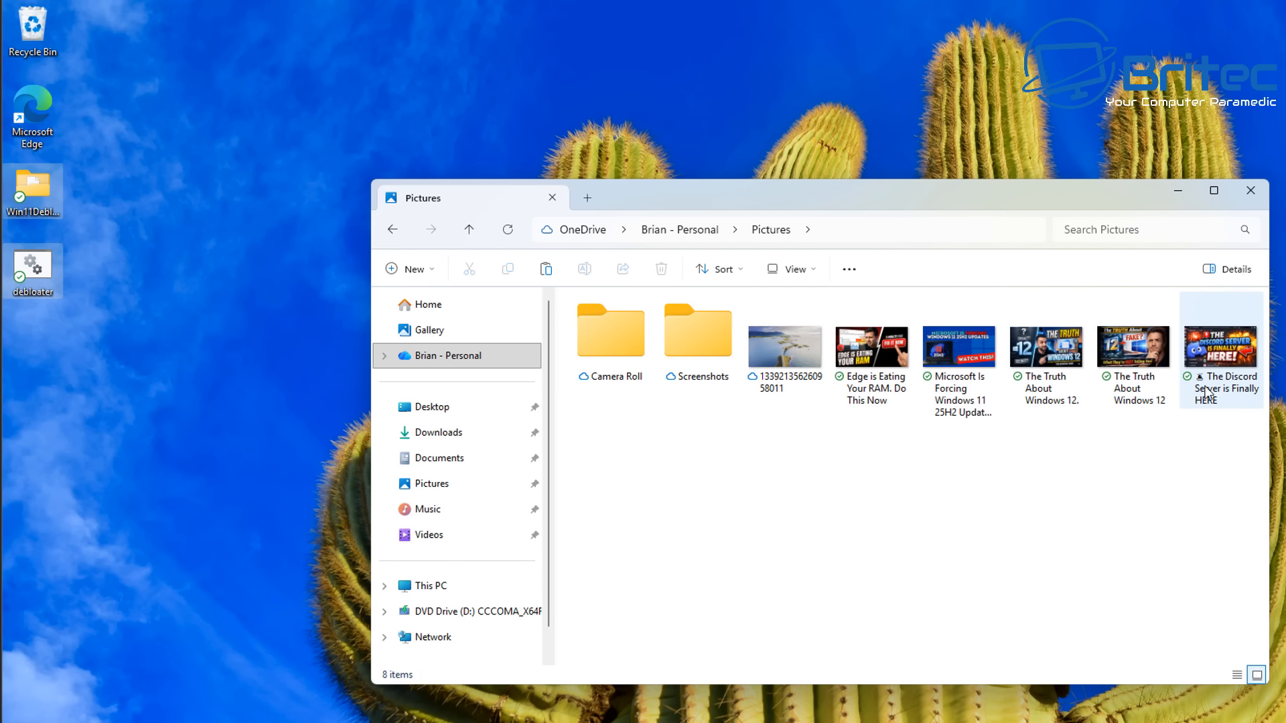
{"action": "left_click", "coordinate": [392, 231]}
{"action": "double_click", "coordinate": [613, 451]}
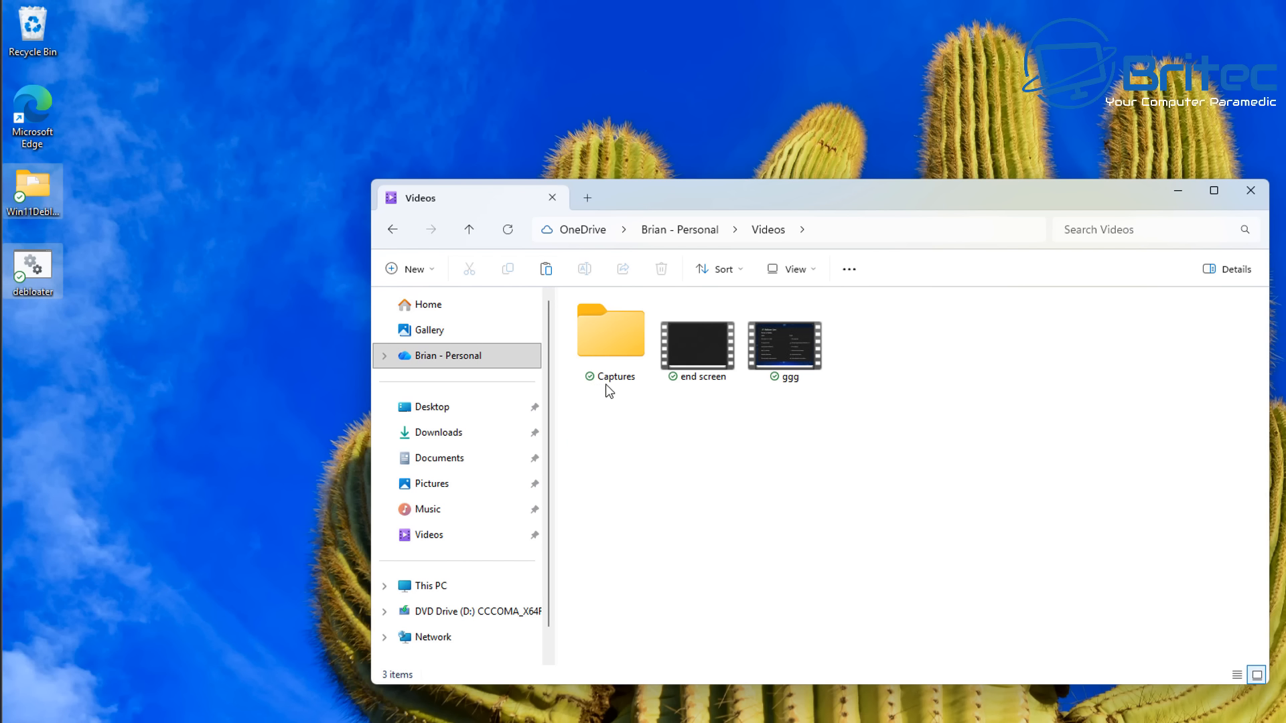
{"action": "left_click", "coordinate": [400, 228]}
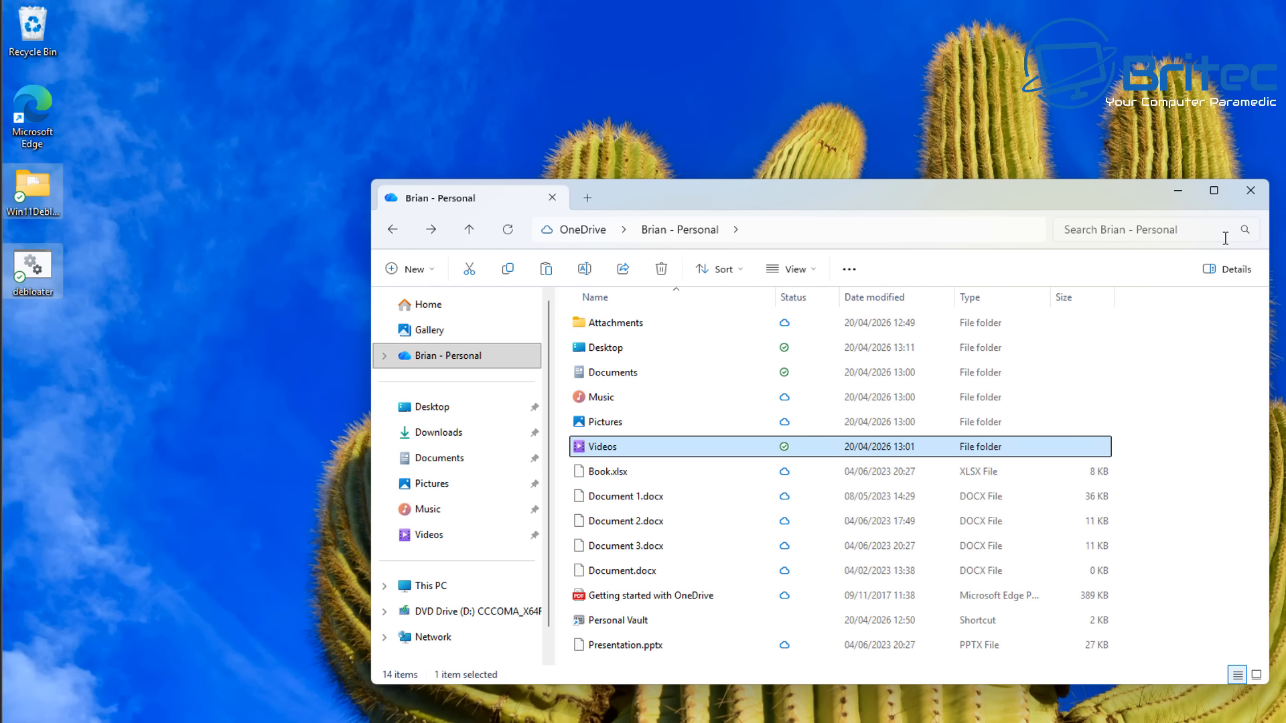
{"action": "left_click", "coordinate": [1251, 191]}
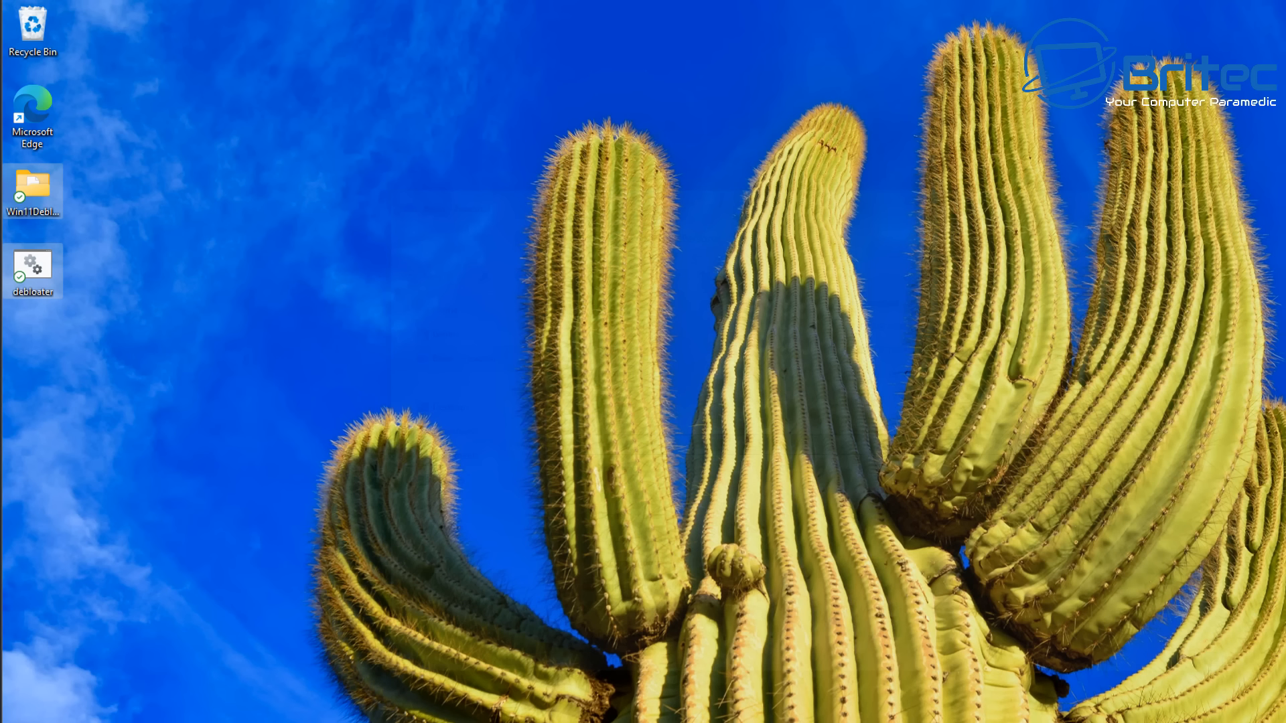
- Open File Explorer and browse the pinned Documents, Pictures, Music and Videos folders, then close it
{"action": "left_click", "coordinate": [711, 722]}
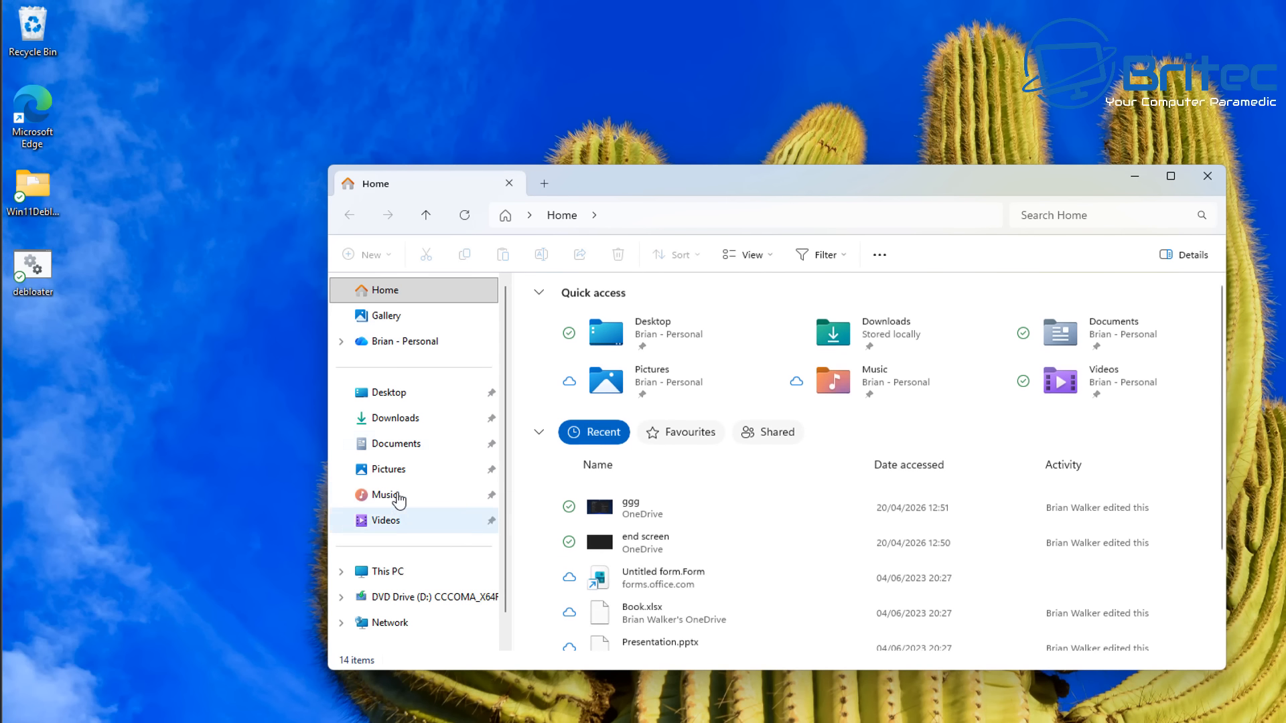
{"action": "left_click", "coordinate": [384, 447]}
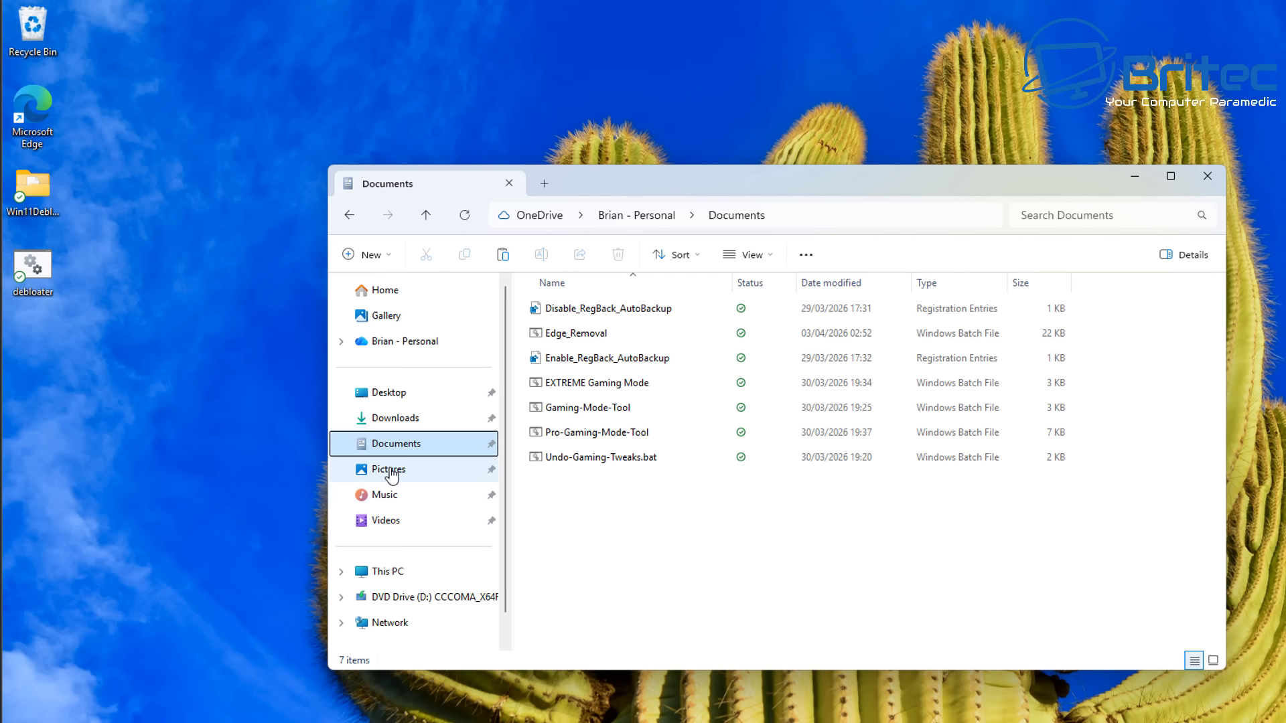
{"action": "left_click", "coordinate": [390, 472]}
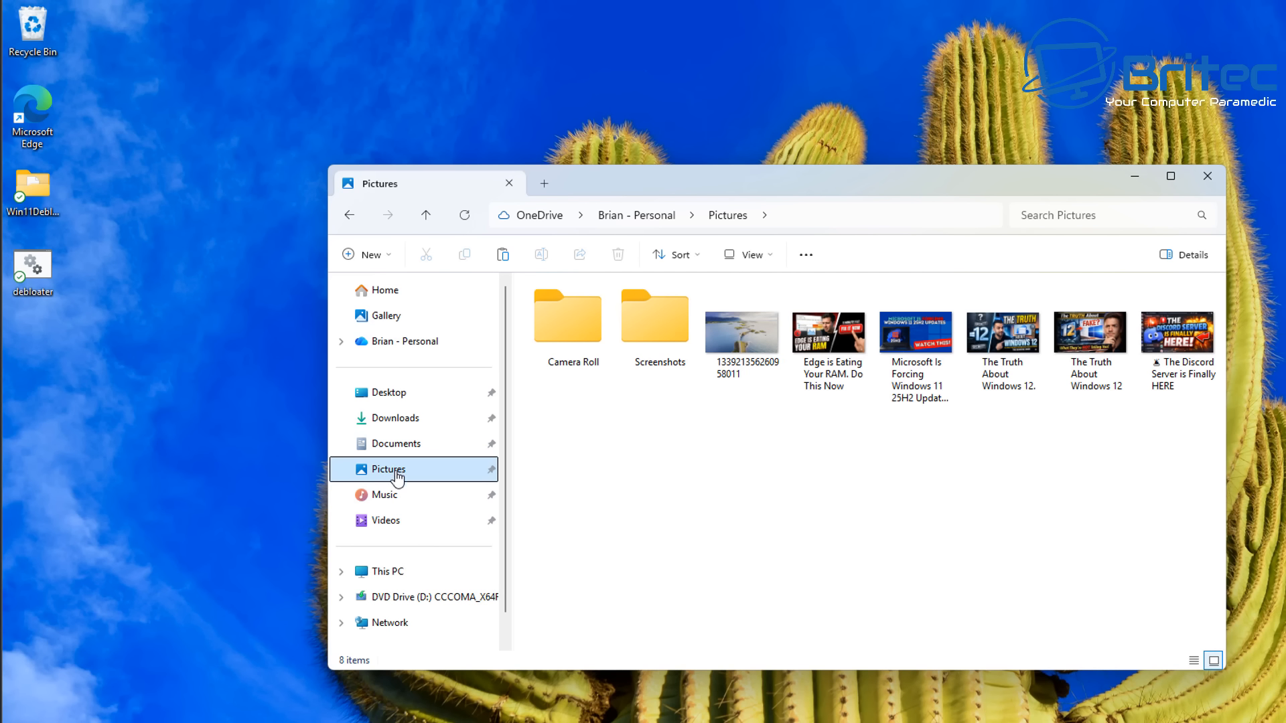
{"action": "left_click", "coordinate": [389, 499]}
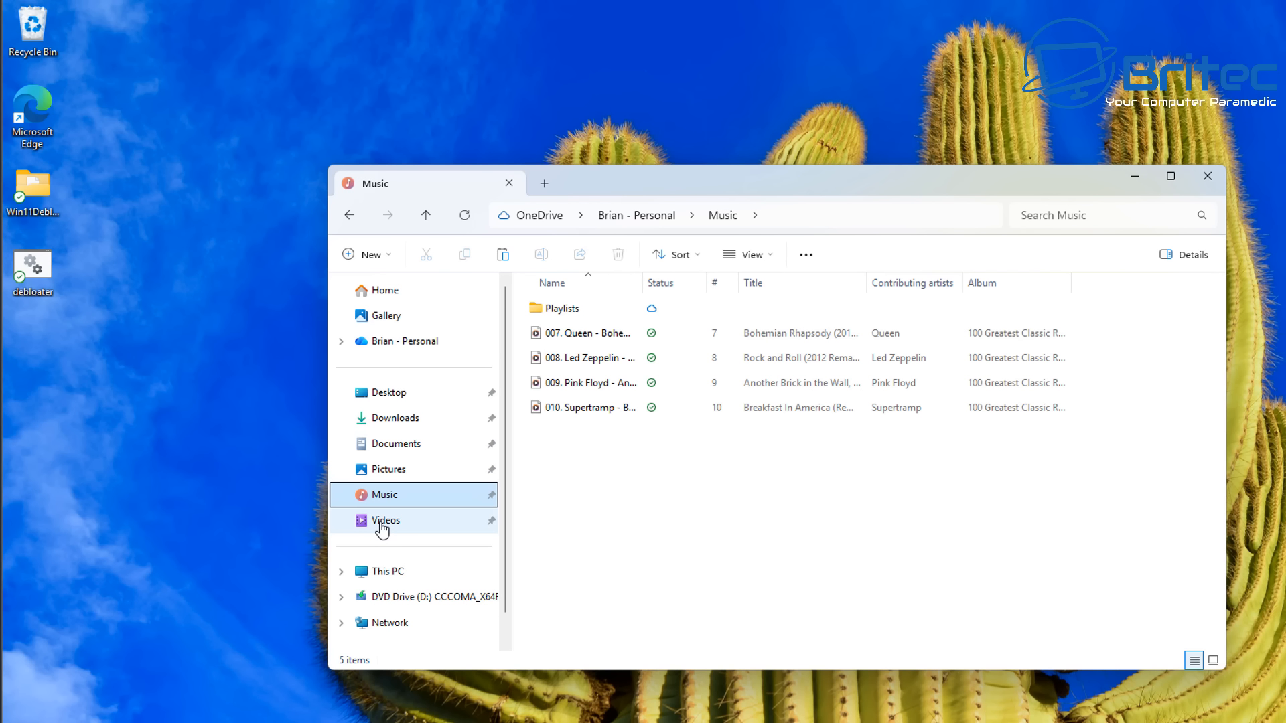
{"action": "left_click", "coordinate": [382, 526]}
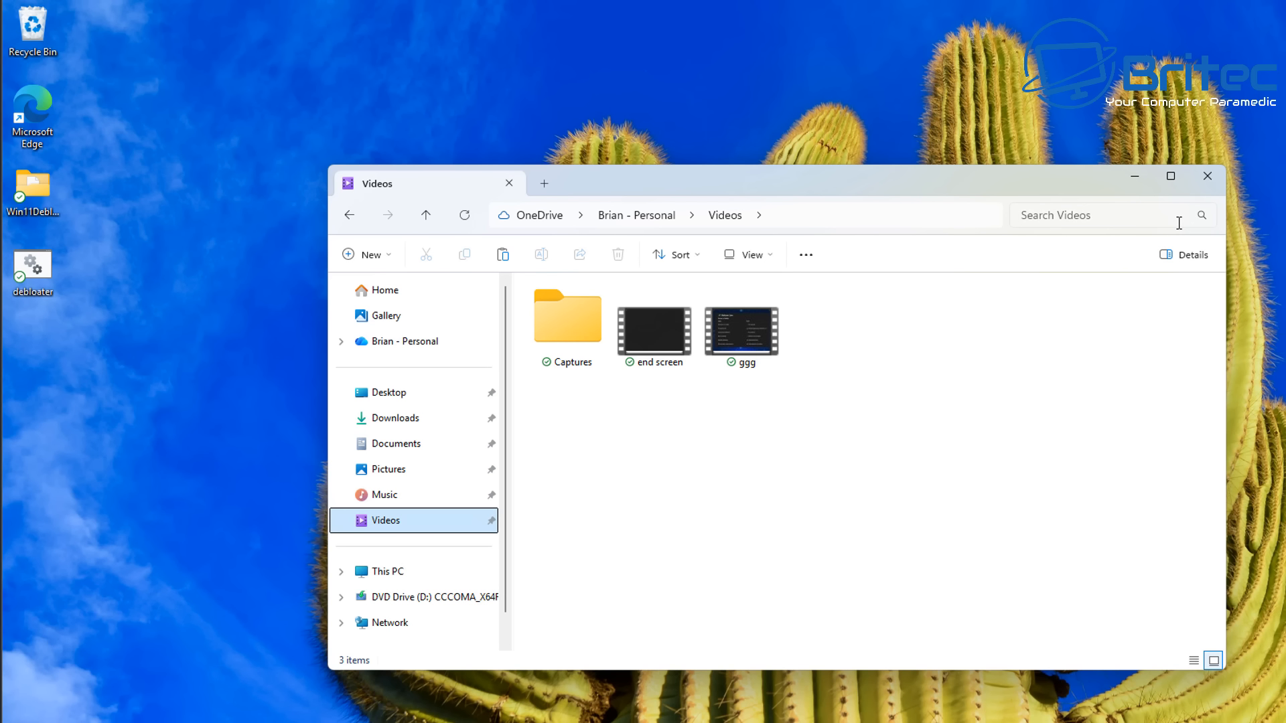
{"action": "left_click", "coordinate": [1203, 178]}
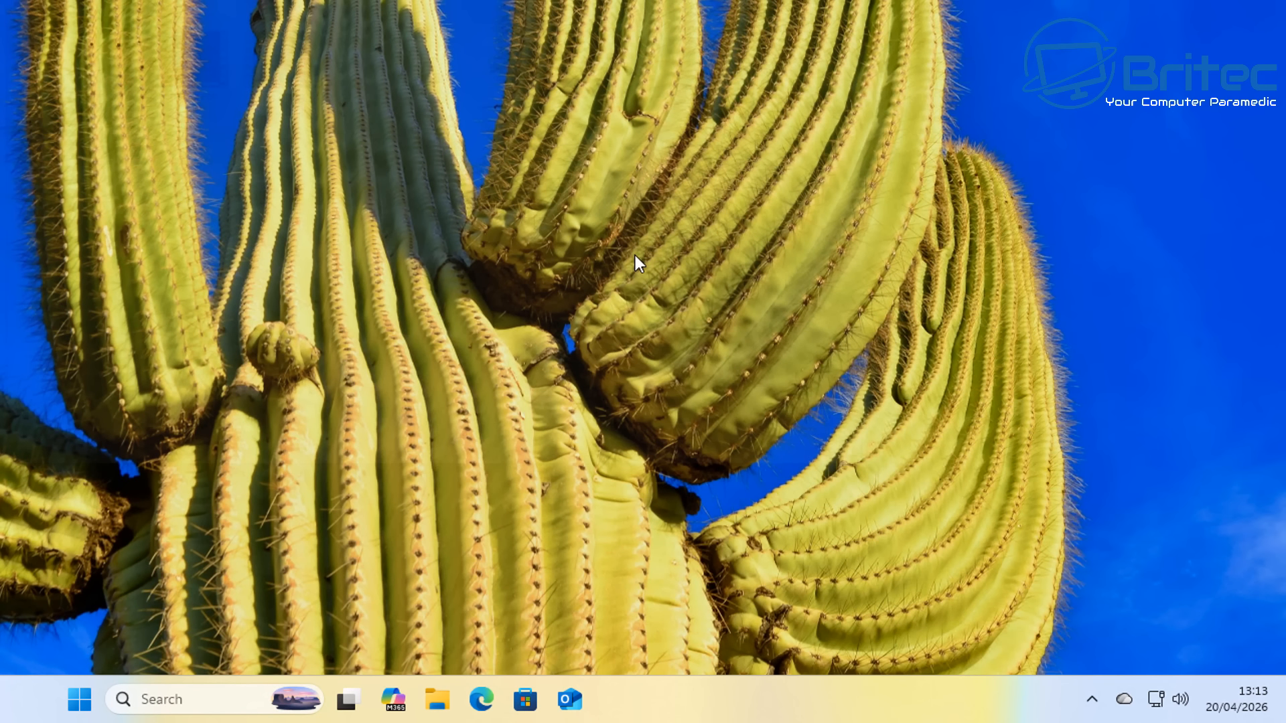
- Open OneDrive Settings from the OneDrive cloud icon's flyout
{"action": "left_click", "coordinate": [1124, 699]}
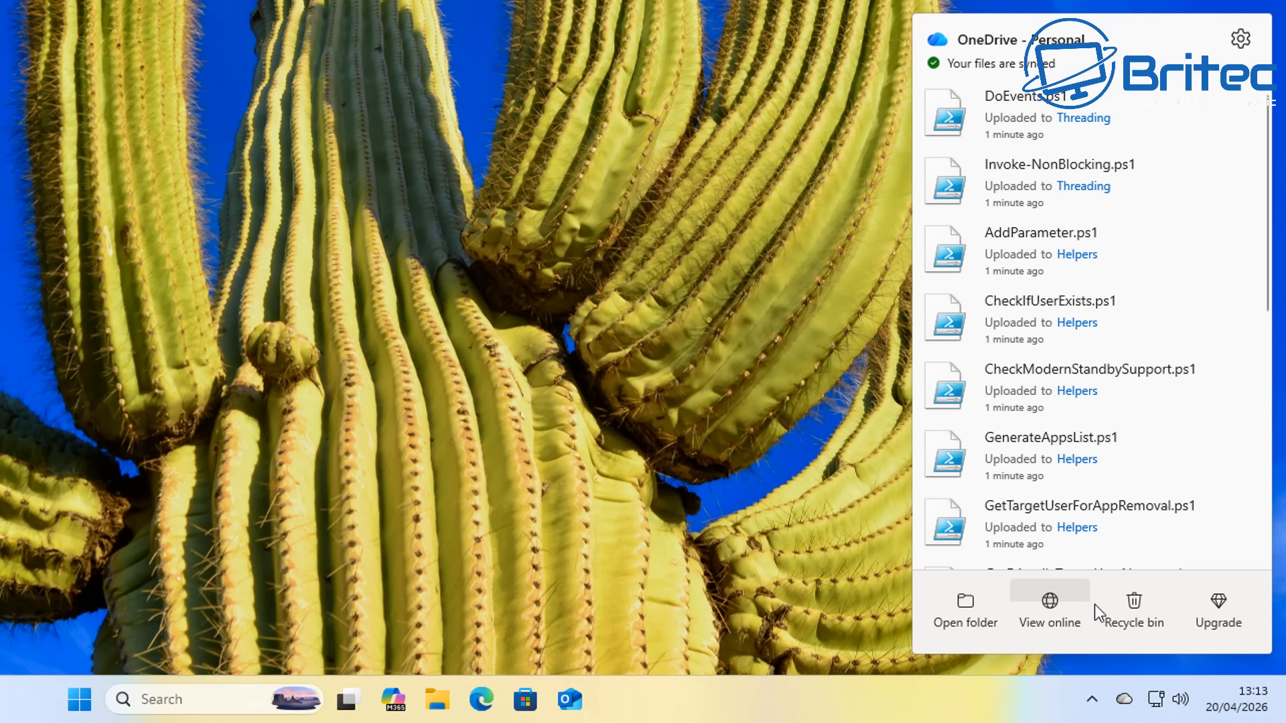
{"action": "left_click", "coordinate": [1243, 40]}
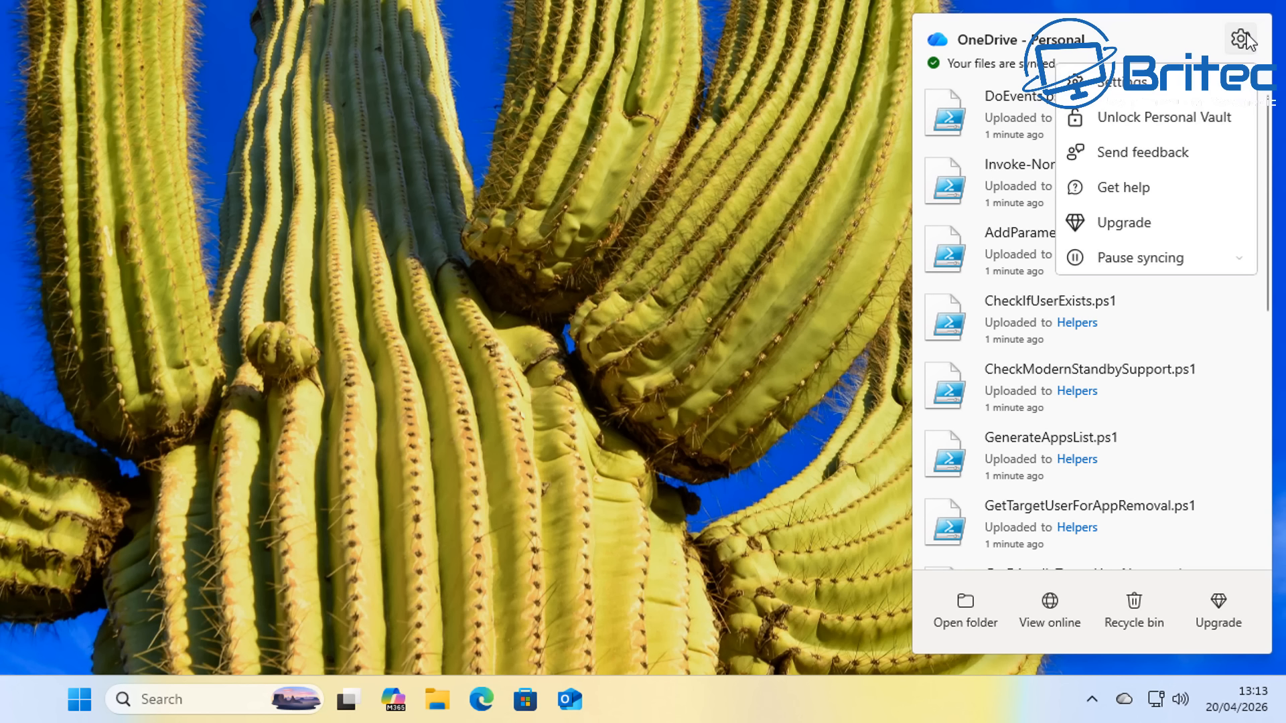
{"action": "left_click", "coordinate": [1137, 90]}
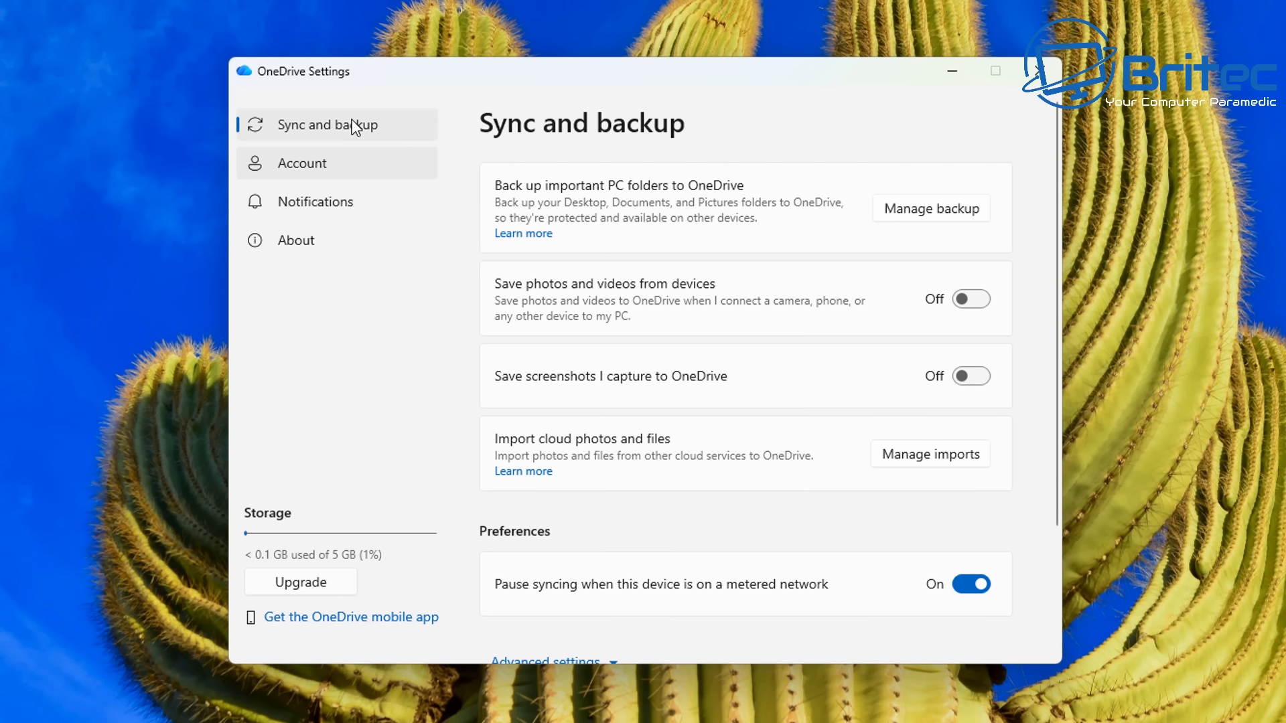
- Expand Advanced settings and choose Download all files under Files On-Demand, confirming with Continue
{"action": "scroll", "coordinate": [968, 412], "scroll_direction": "down", "scroll_amount": 2}
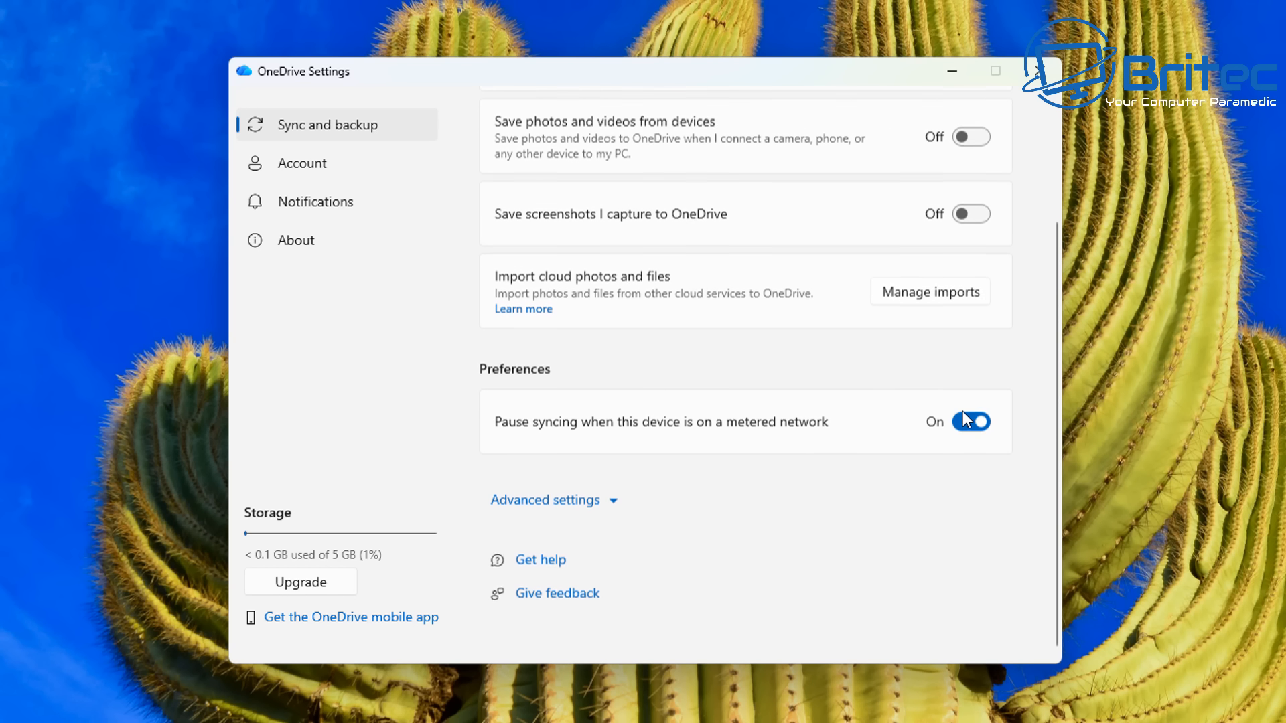
{"action": "left_click", "coordinate": [559, 501]}
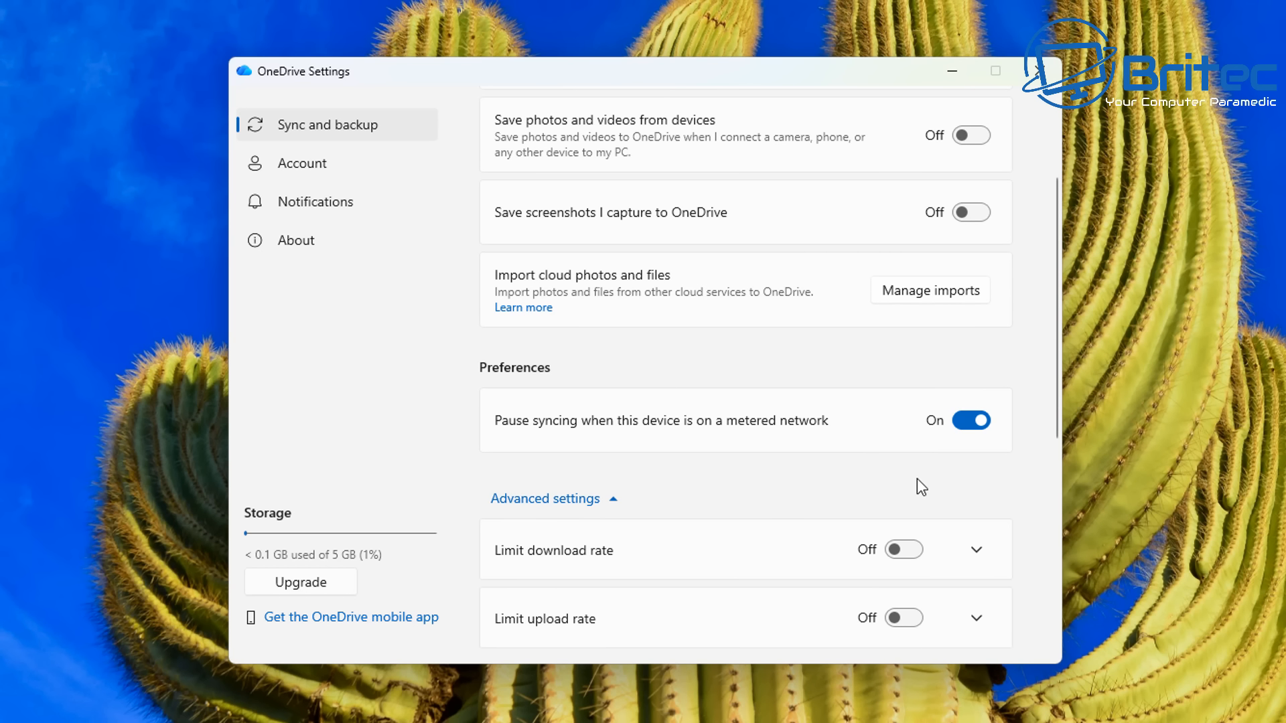
{"action": "scroll", "coordinate": [1051, 468], "scroll_direction": "down", "scroll_amount": 5}
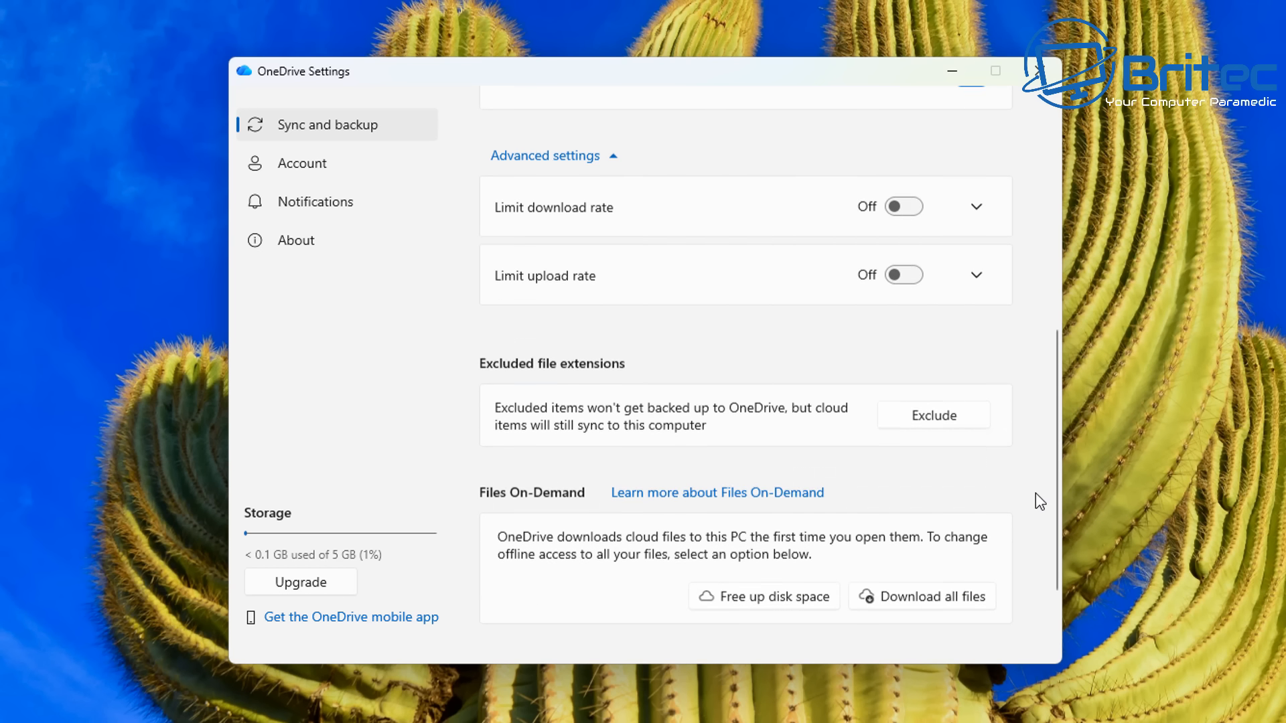
{"action": "scroll", "coordinate": [1037, 507], "scroll_direction": "down", "scroll_amount": 1}
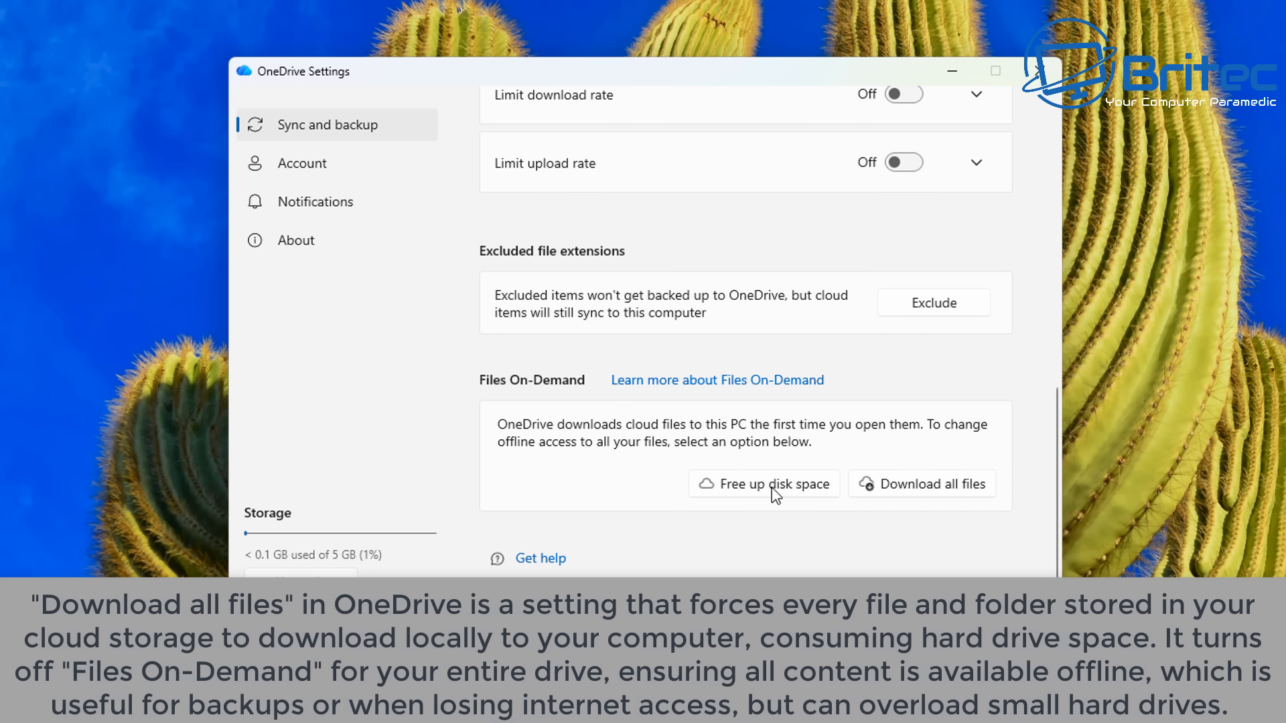
{"action": "left_click", "coordinate": [919, 481]}
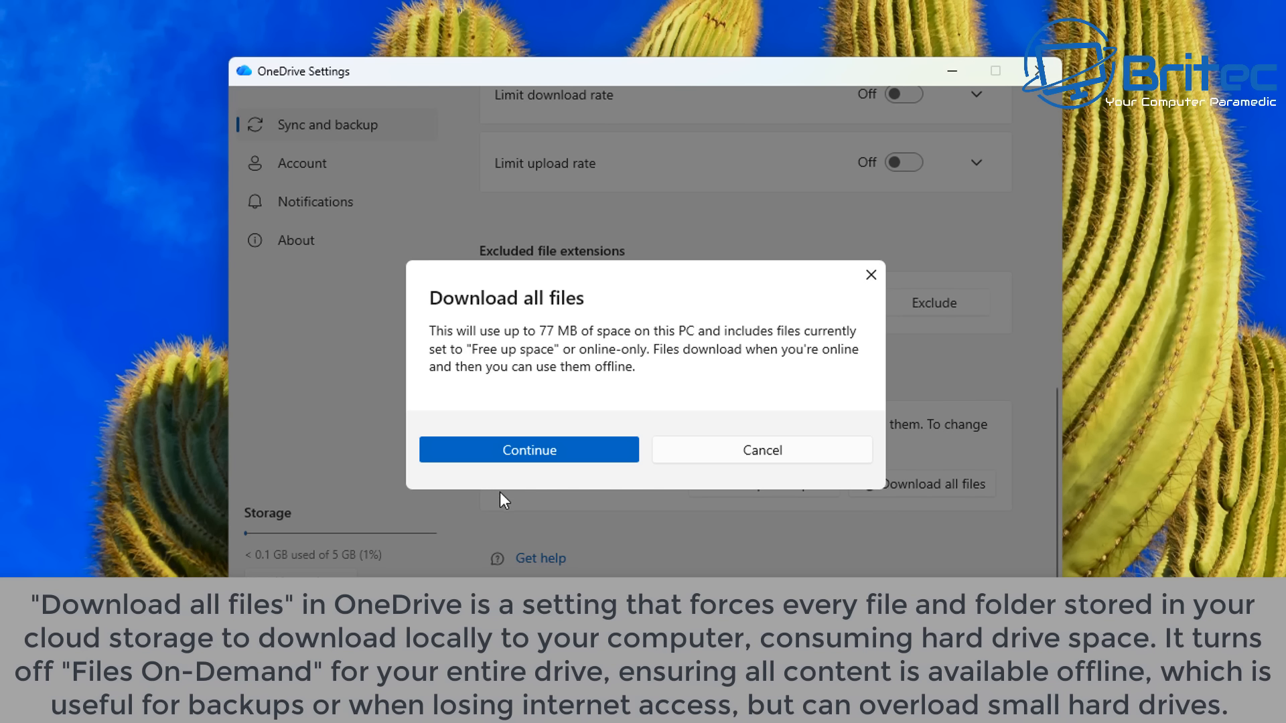
{"action": "left_click", "coordinate": [517, 448]}
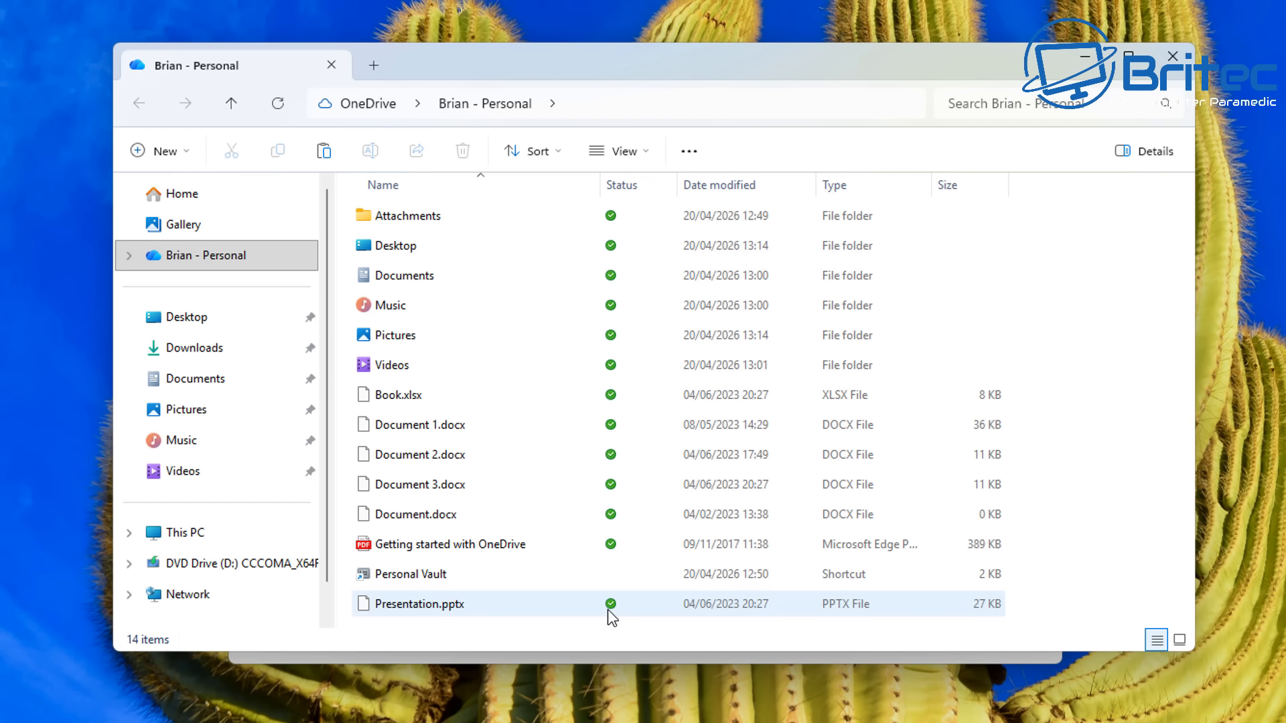
- Check the OneDrive Desktop, Documents and Music folders, then close File Explorer
{"action": "double_click", "coordinate": [405, 246]}
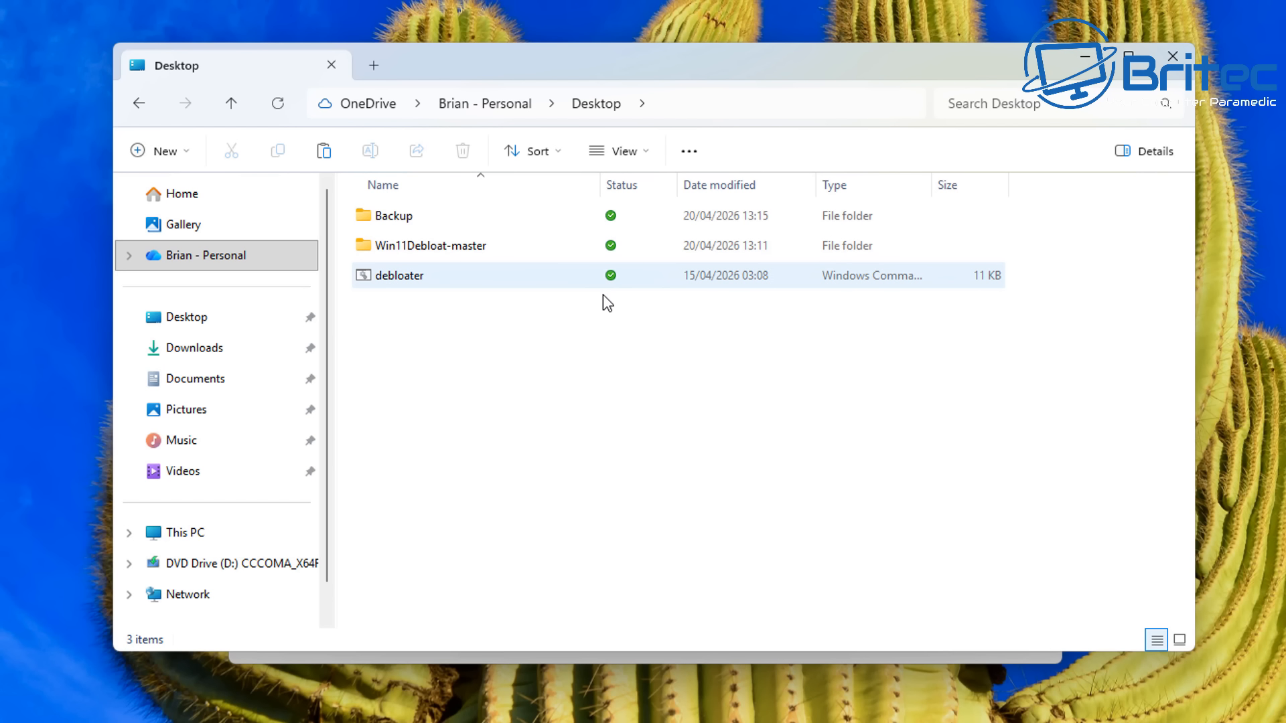
{"action": "left_click", "coordinate": [137, 104]}
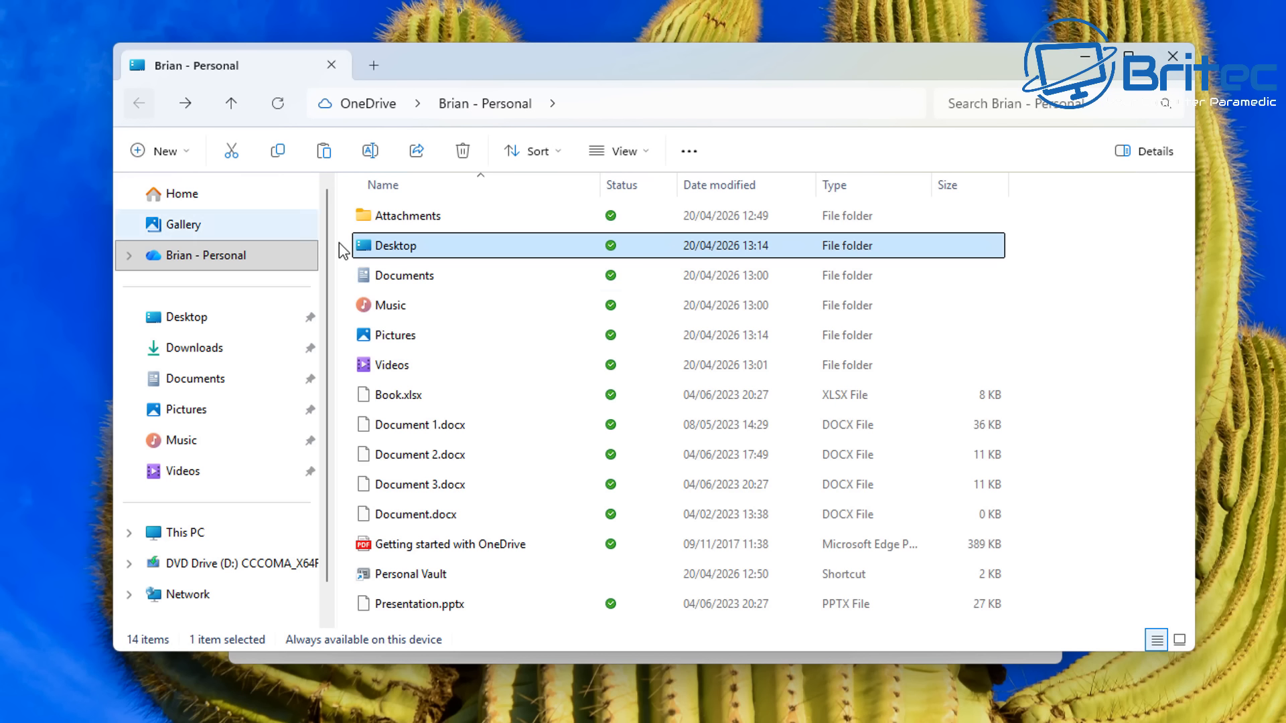
{"action": "double_click", "coordinate": [427, 275]}
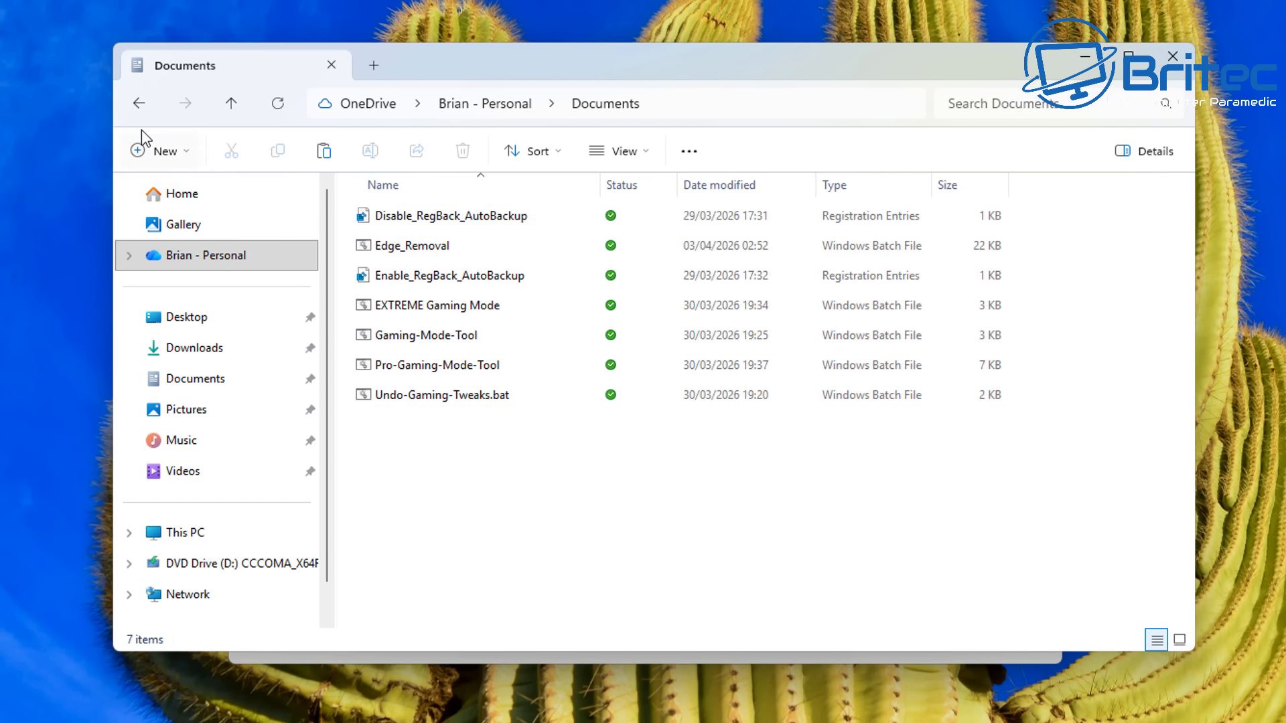
{"action": "left_click", "coordinate": [136, 105]}
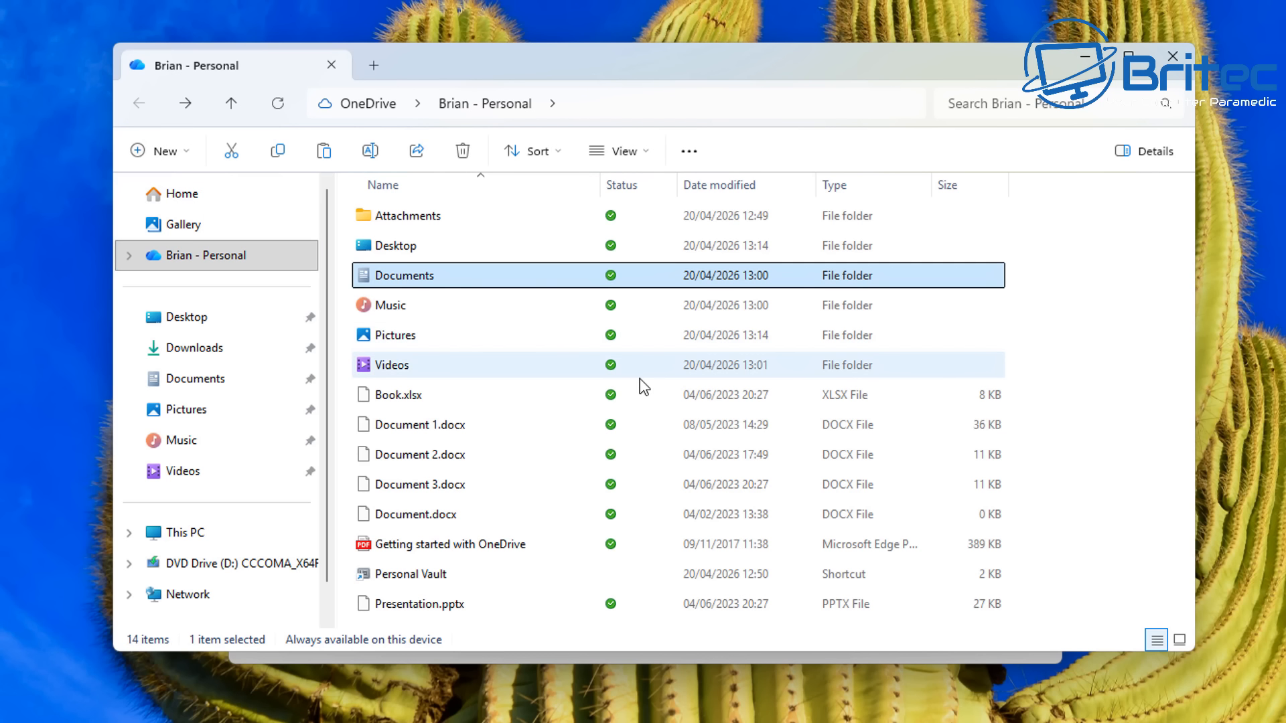
{"action": "double_click", "coordinate": [467, 308]}
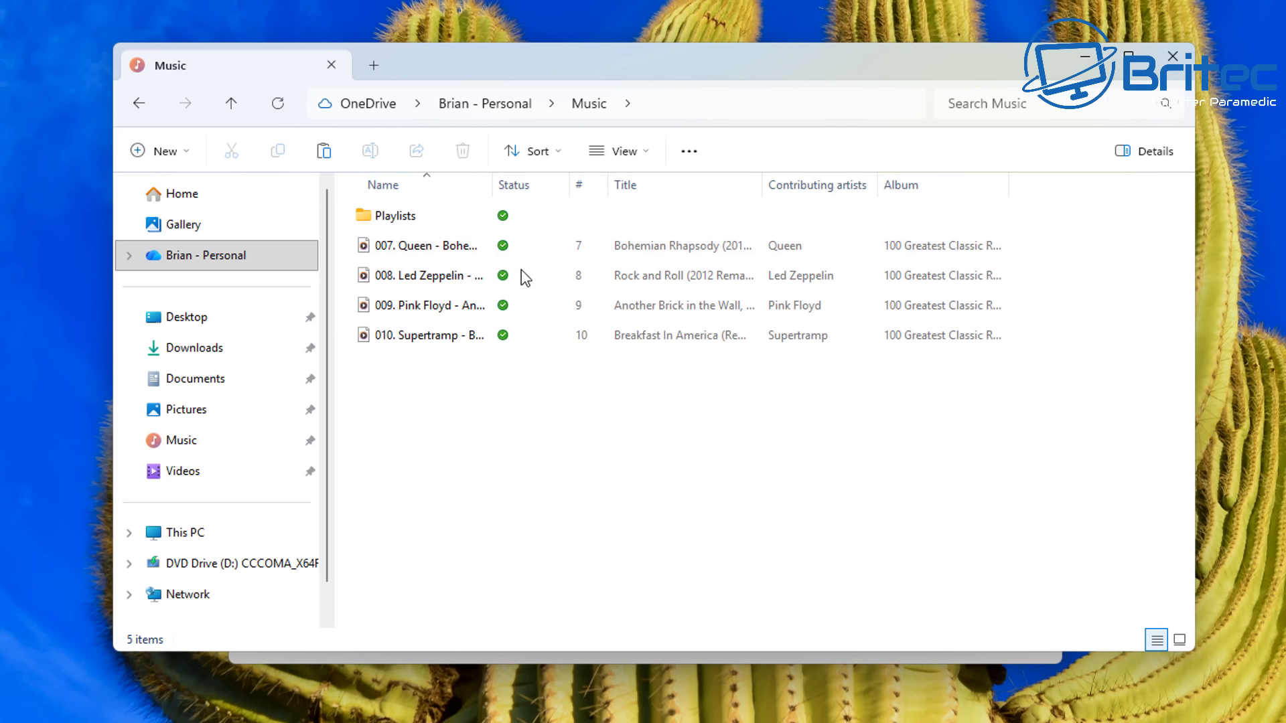
{"action": "mouse_move", "coordinate": [521, 338]}
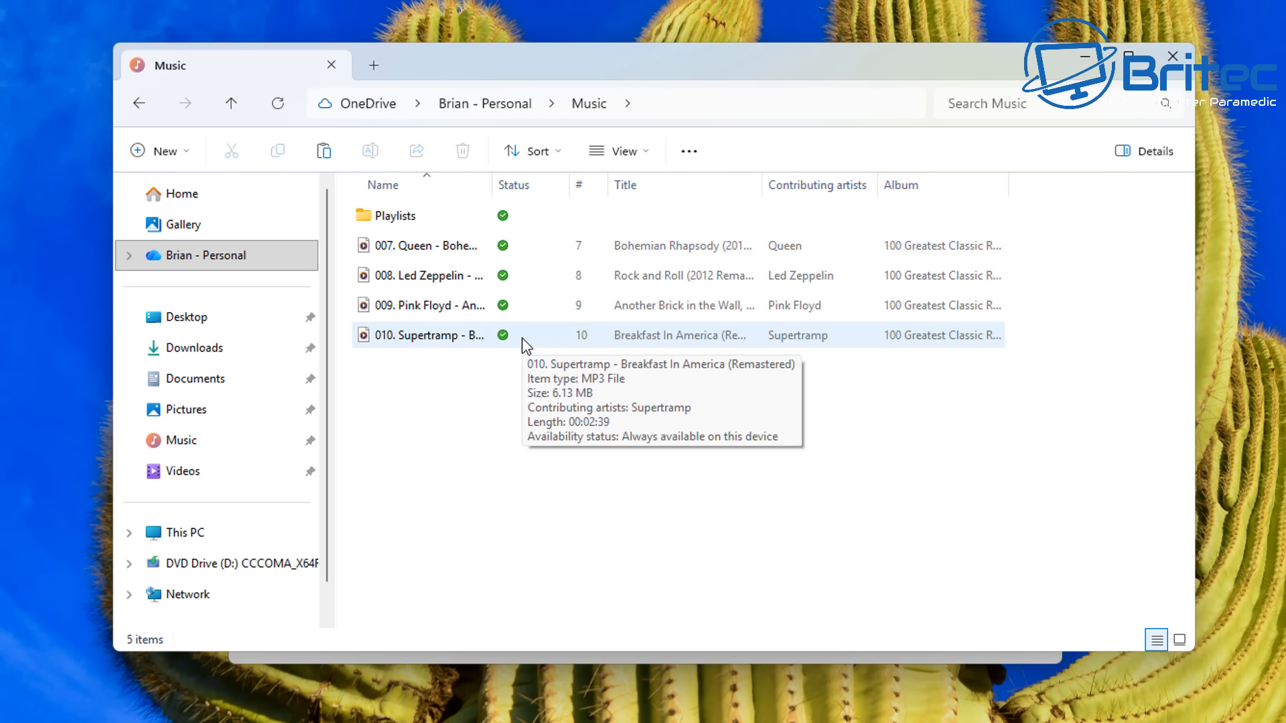
{"action": "left_click", "coordinate": [138, 100]}
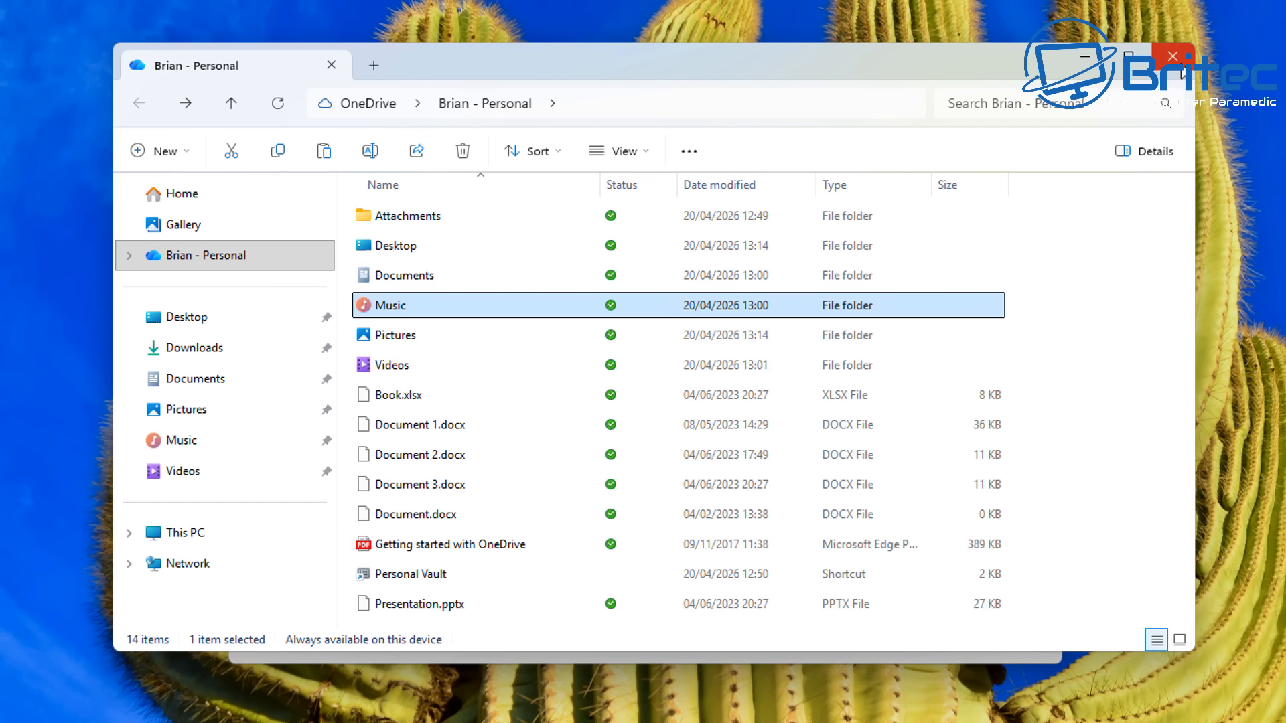
{"action": "left_click", "coordinate": [1183, 71]}
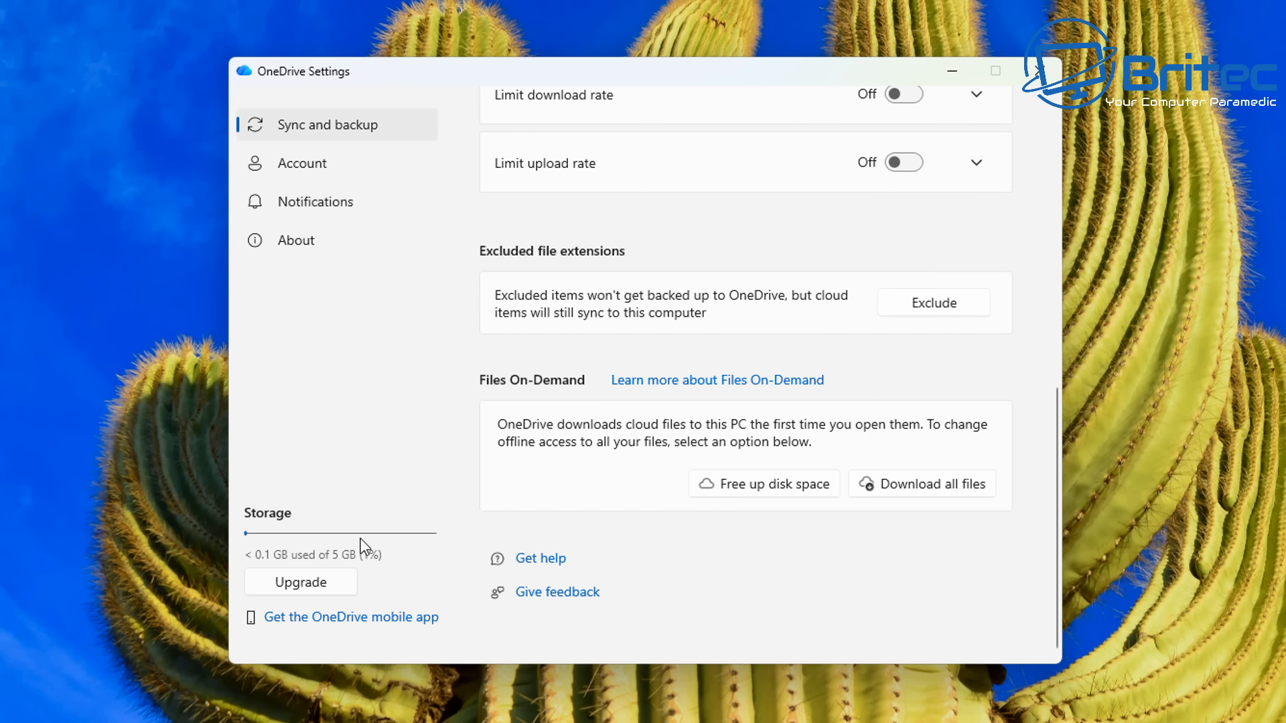
- Open the storage Upgrade options showing Microsoft 365 plans
{"action": "left_click", "coordinate": [288, 586]}
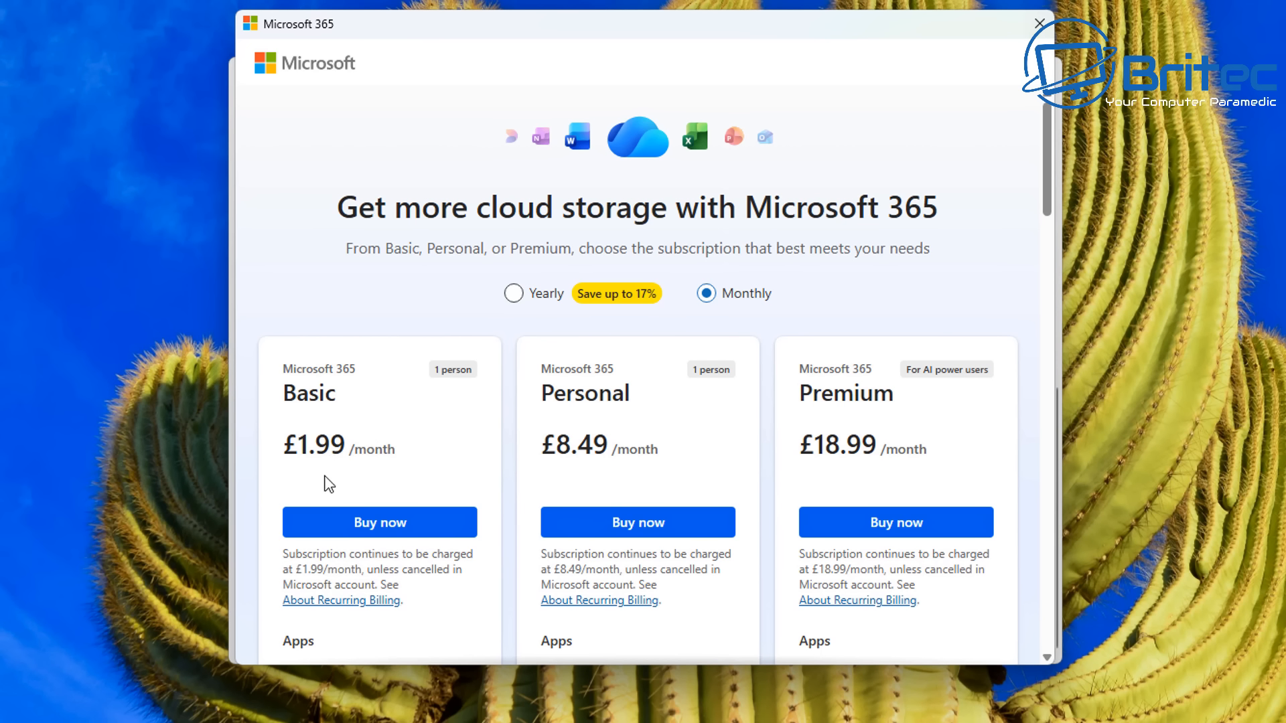
- Browse the Microsoft 365 storage plans and close the plans window
{"action": "scroll", "coordinate": [588, 510], "scroll_direction": "down", "scroll_amount": 1}
{"action": "scroll", "coordinate": [588, 503], "scroll_direction": "down", "scroll_amount": 2}
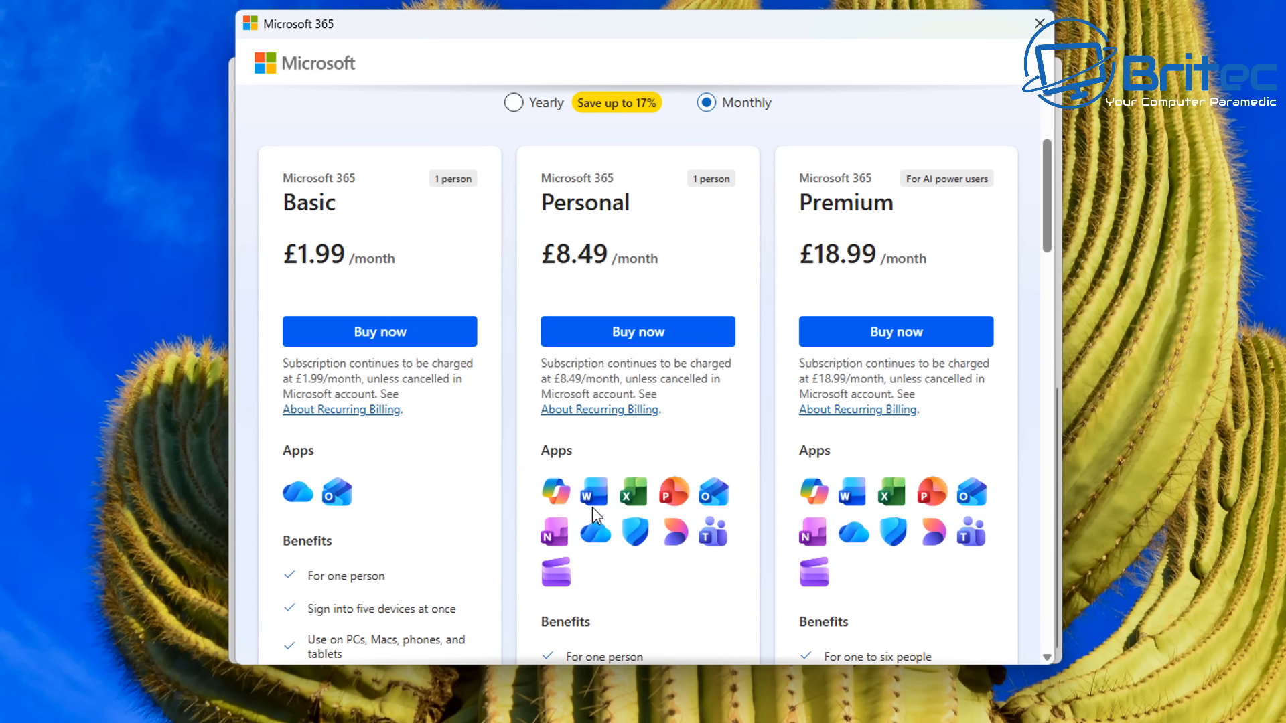
{"action": "scroll", "coordinate": [592, 508], "scroll_direction": "up", "scroll_amount": 3}
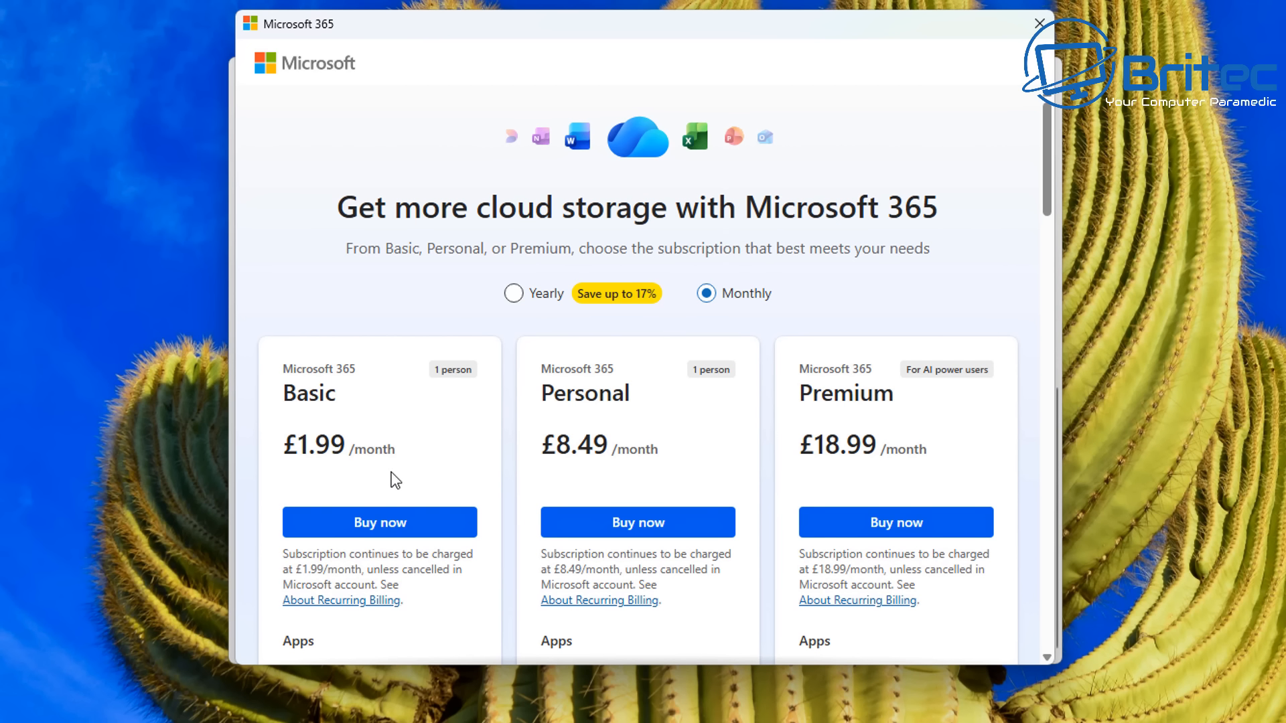
{"action": "left_click", "coordinate": [1039, 24]}
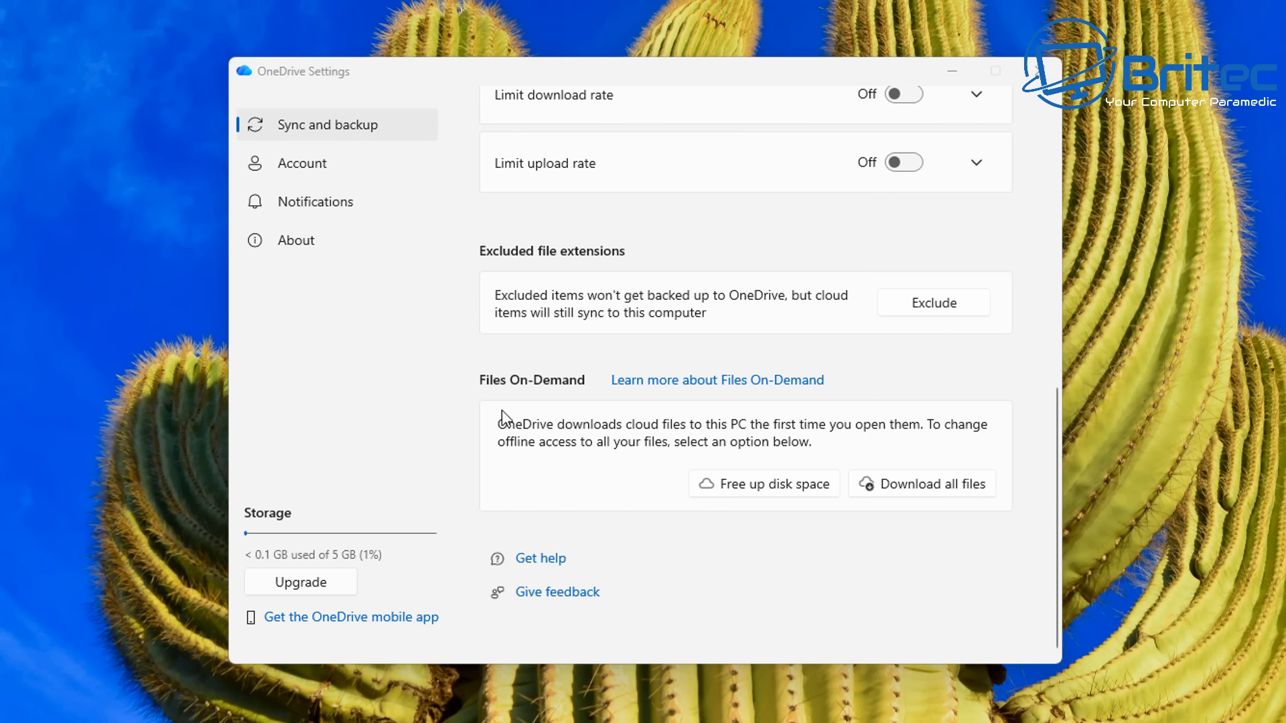
- Open Manage backup and stop backing up the Documents folder, keeping its files only on this PC
{"action": "left_click", "coordinate": [325, 132]}
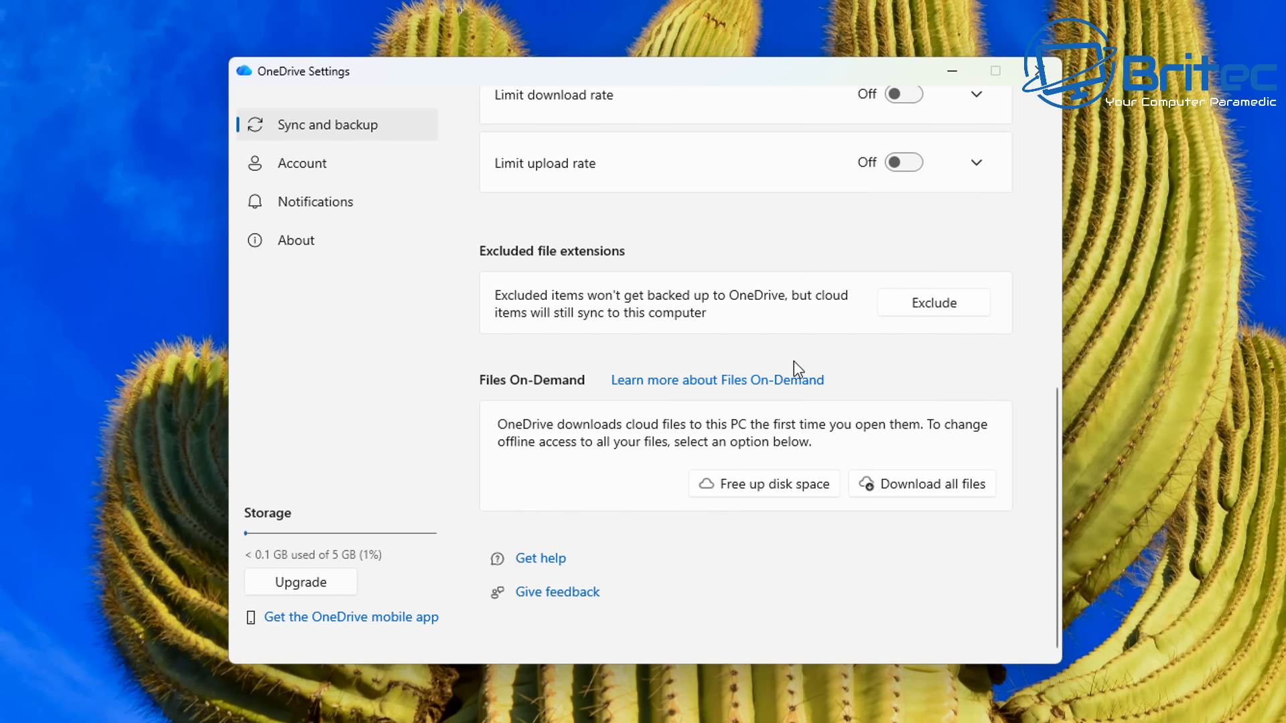
{"action": "scroll", "coordinate": [797, 365], "scroll_direction": "up", "scroll_amount": 10}
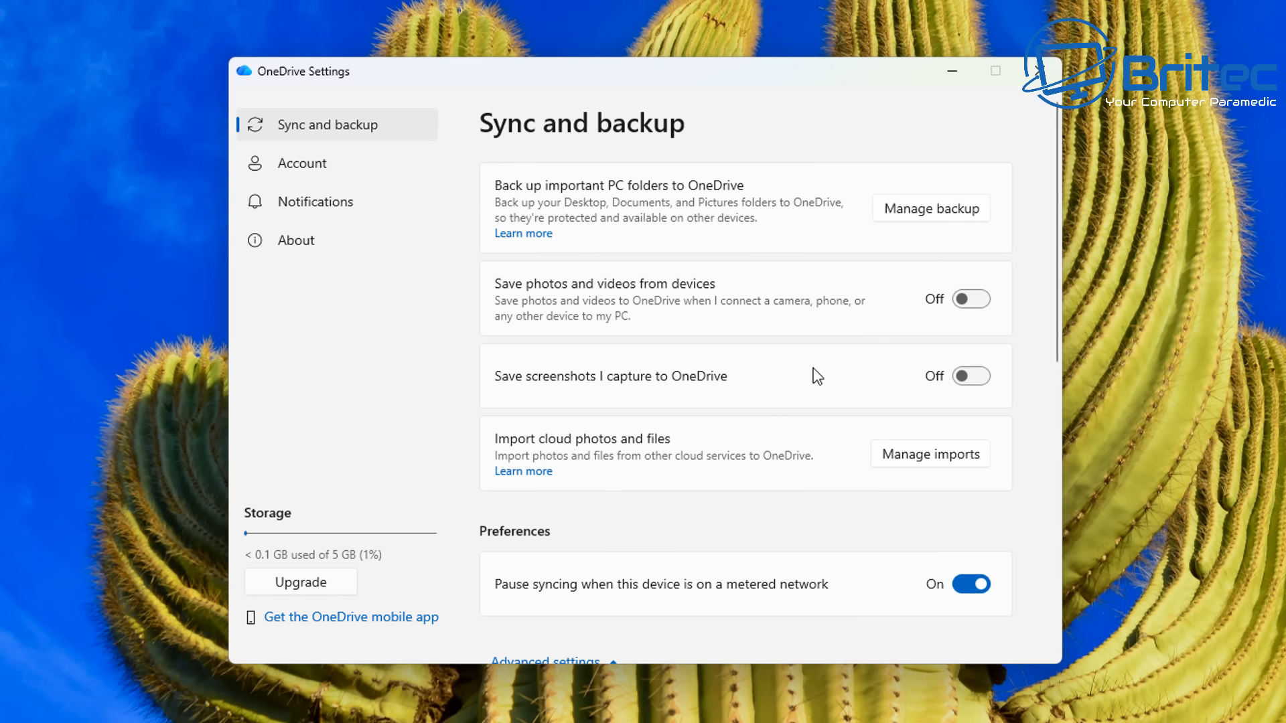
{"action": "left_click", "coordinate": [939, 216]}
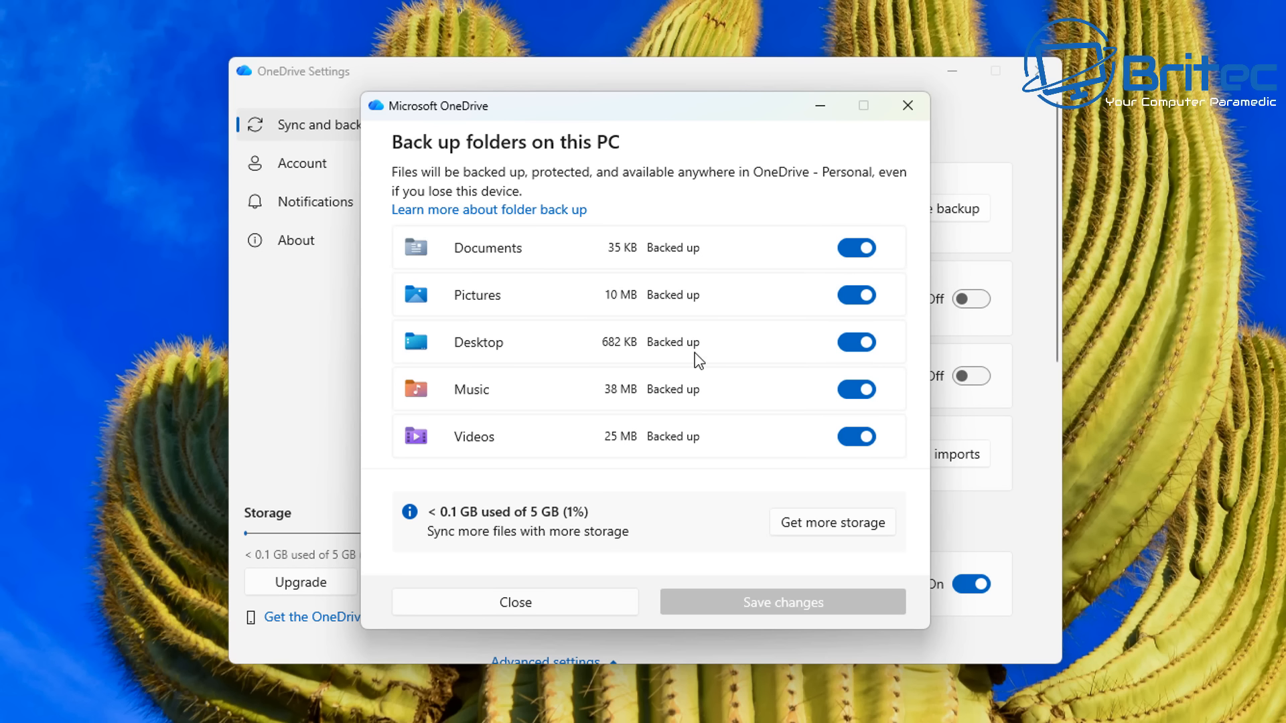
{"action": "left_click", "coordinate": [863, 248]}
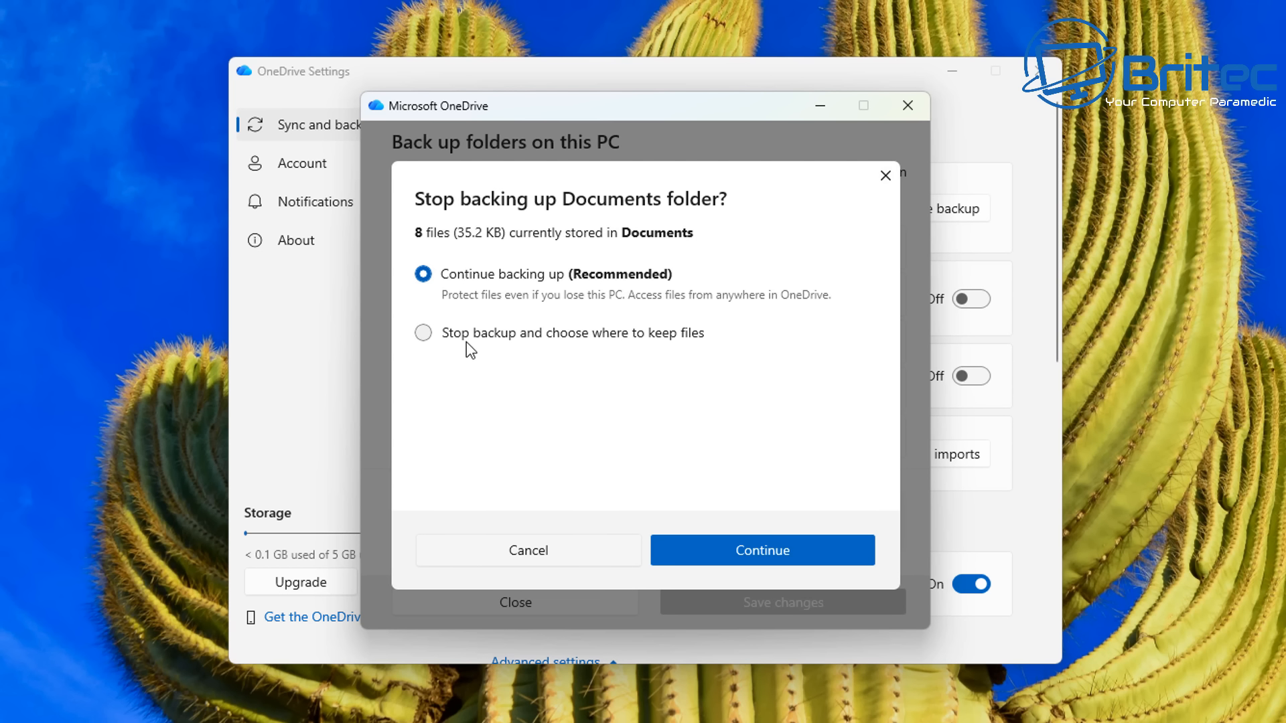
{"action": "left_click", "coordinate": [425, 334]}
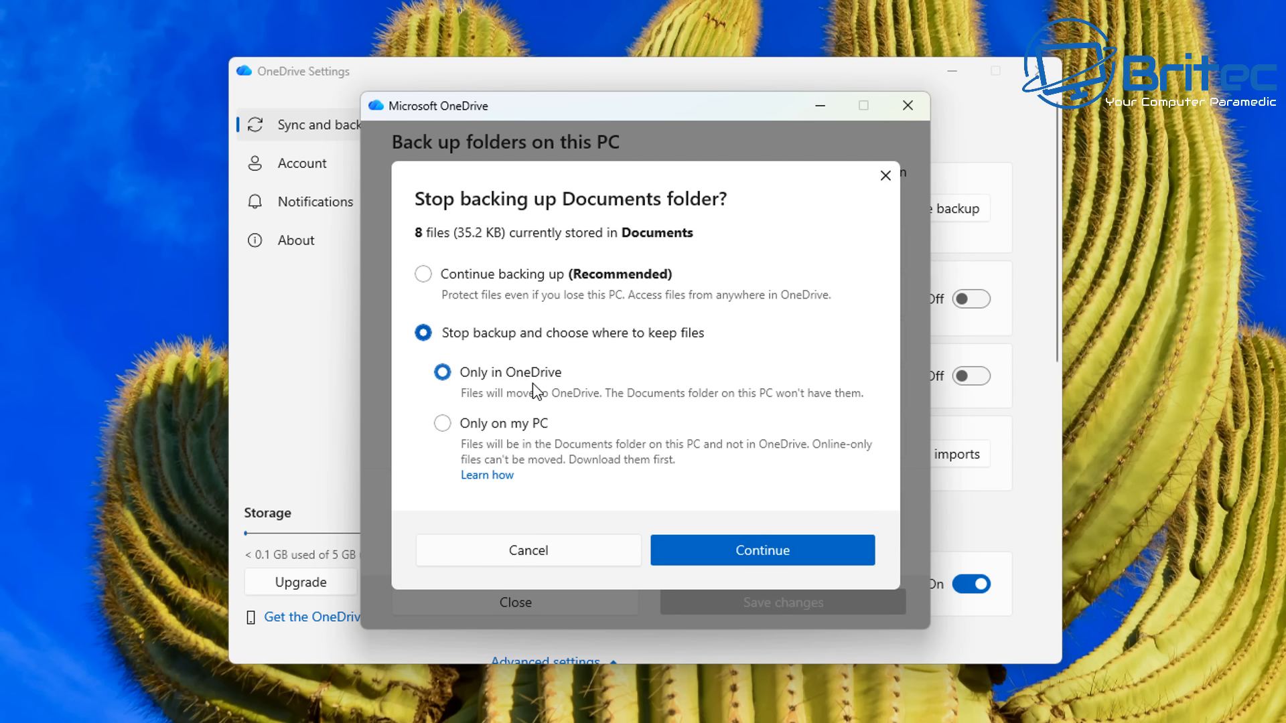
{"action": "left_click", "coordinate": [443, 423]}
{"action": "left_click", "coordinate": [758, 553]}
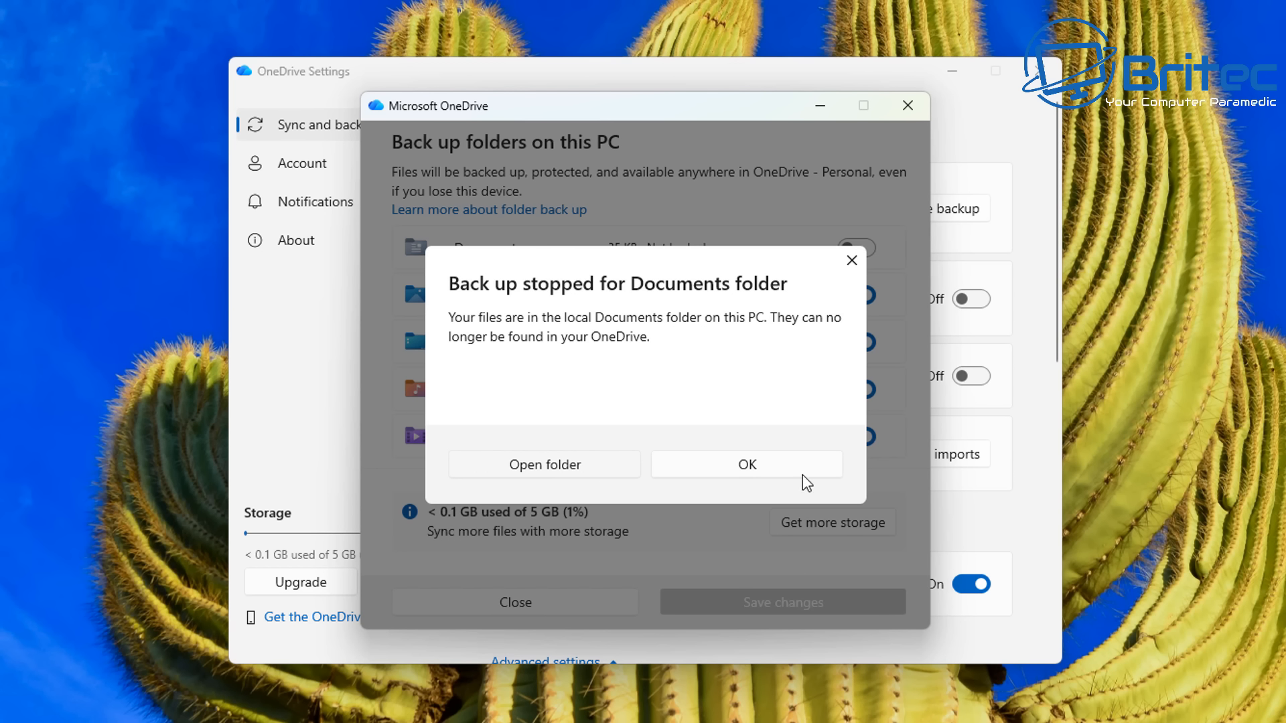
{"action": "left_click", "coordinate": [783, 467]}
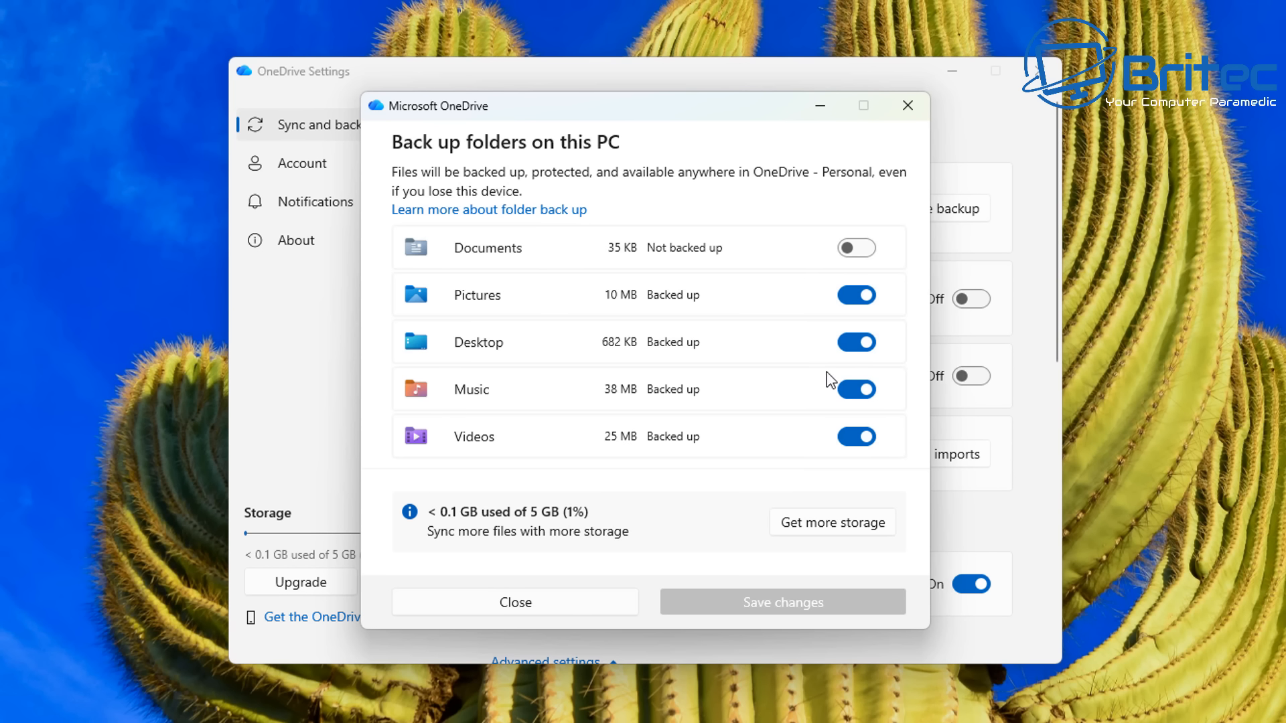
- Stop backing up the Pictures folder, choosing to keep its files only on this PC
{"action": "left_click", "coordinate": [857, 295]}
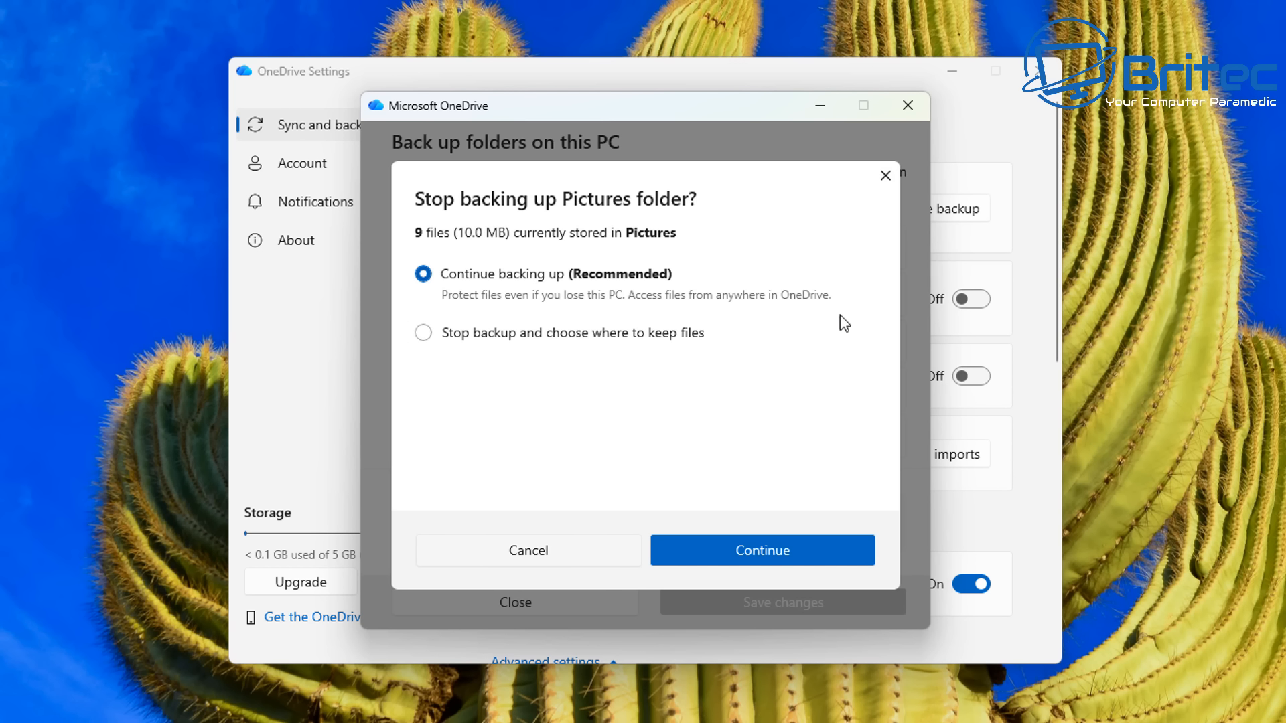
{"action": "left_click", "coordinate": [423, 332]}
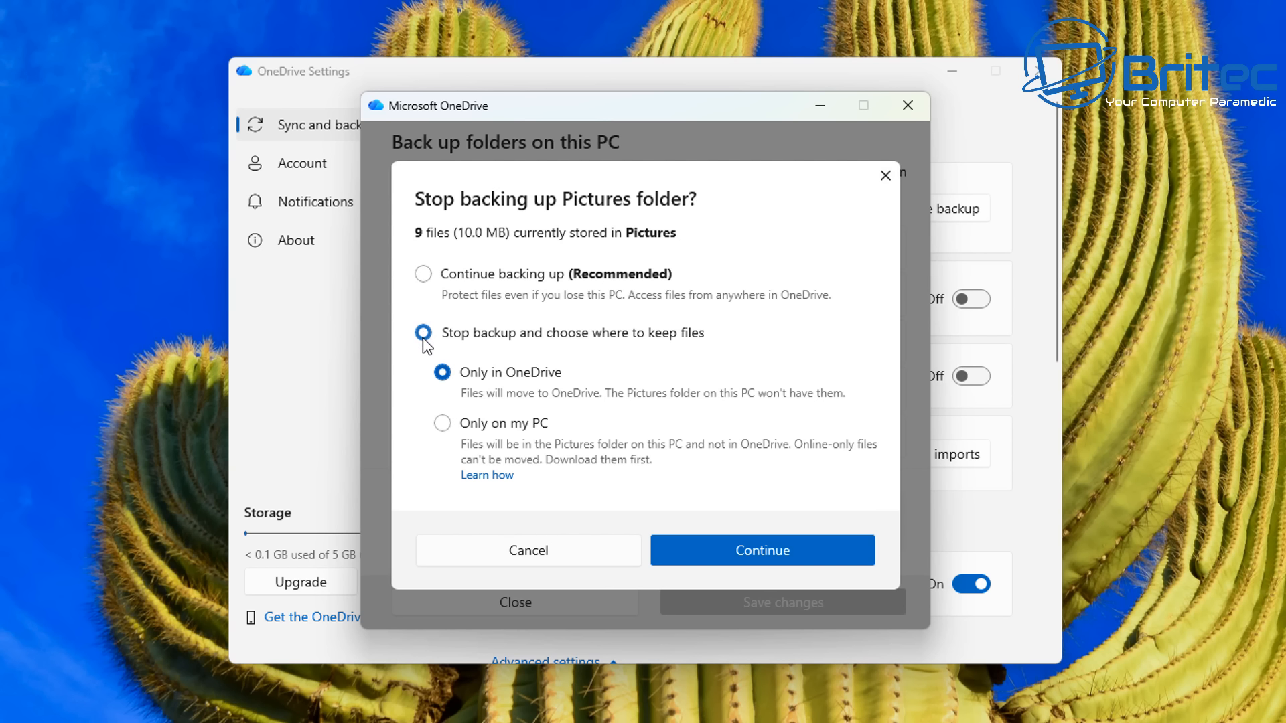
{"action": "left_click", "coordinate": [442, 423]}
{"action": "left_click", "coordinate": [740, 557]}
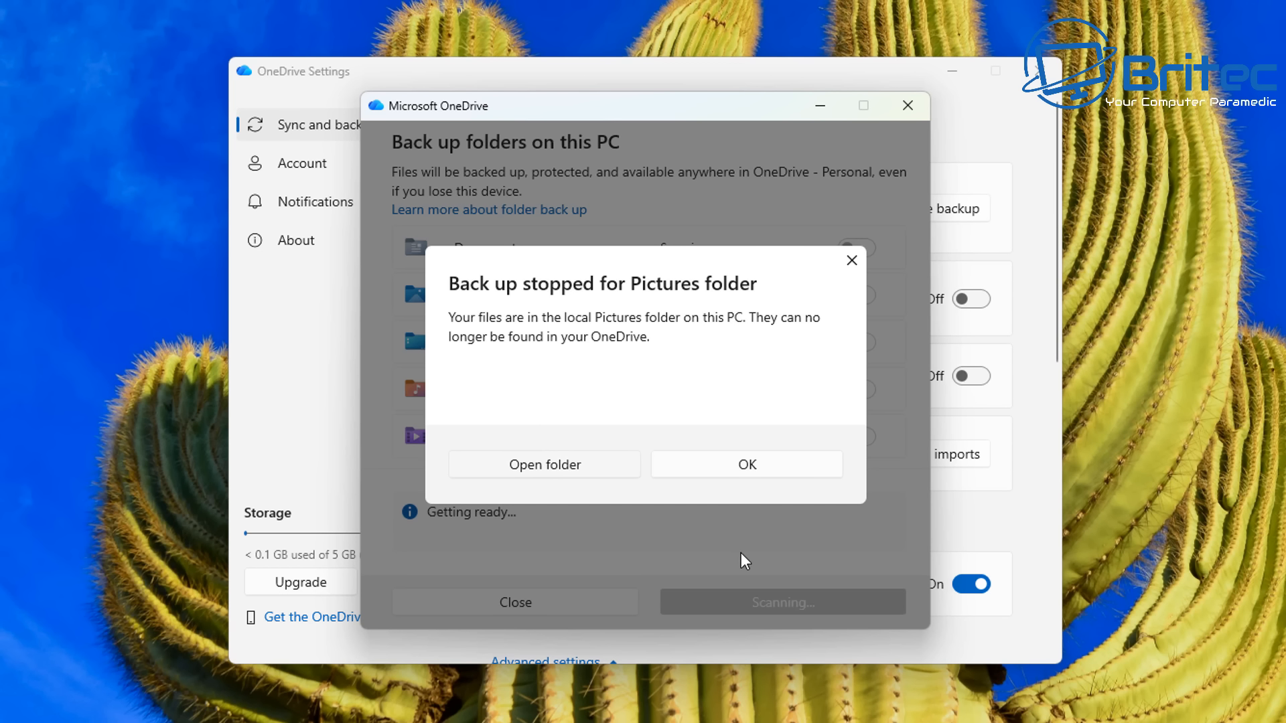
{"action": "left_click", "coordinate": [730, 474]}
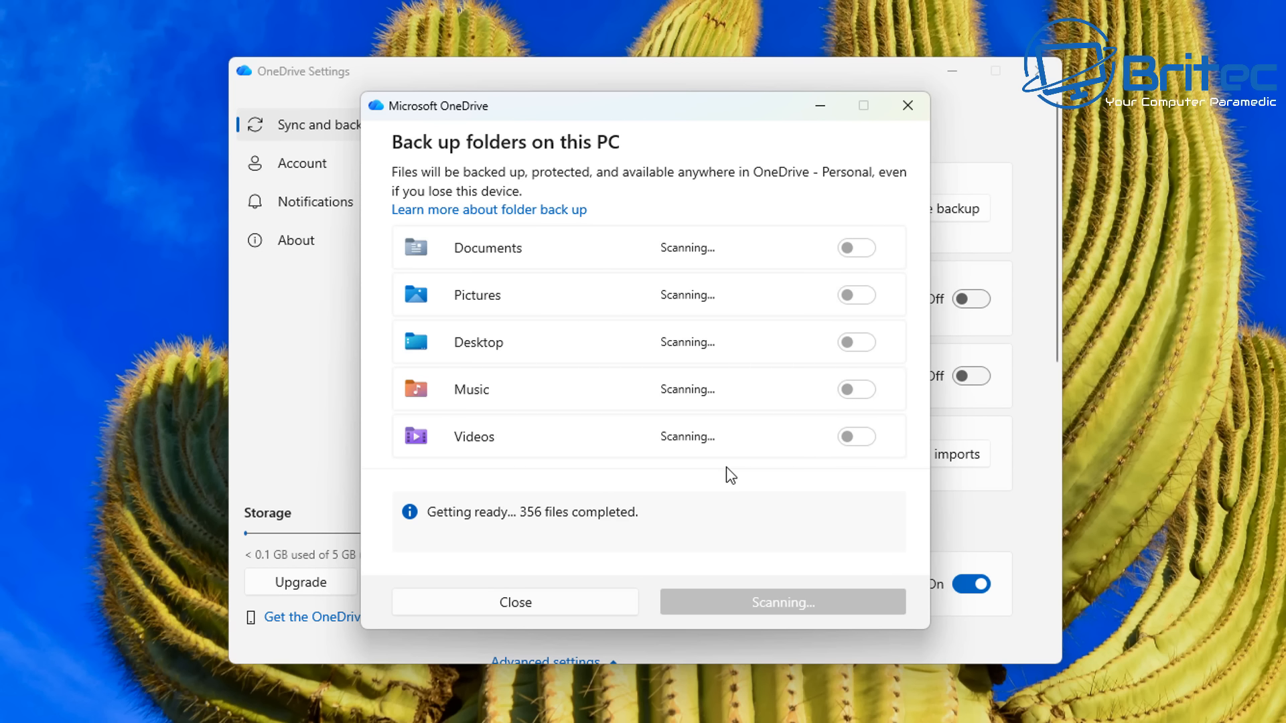
- Stop backing up the Desktop folder, keeping its files only on this PC
{"action": "left_click", "coordinate": [858, 343]}
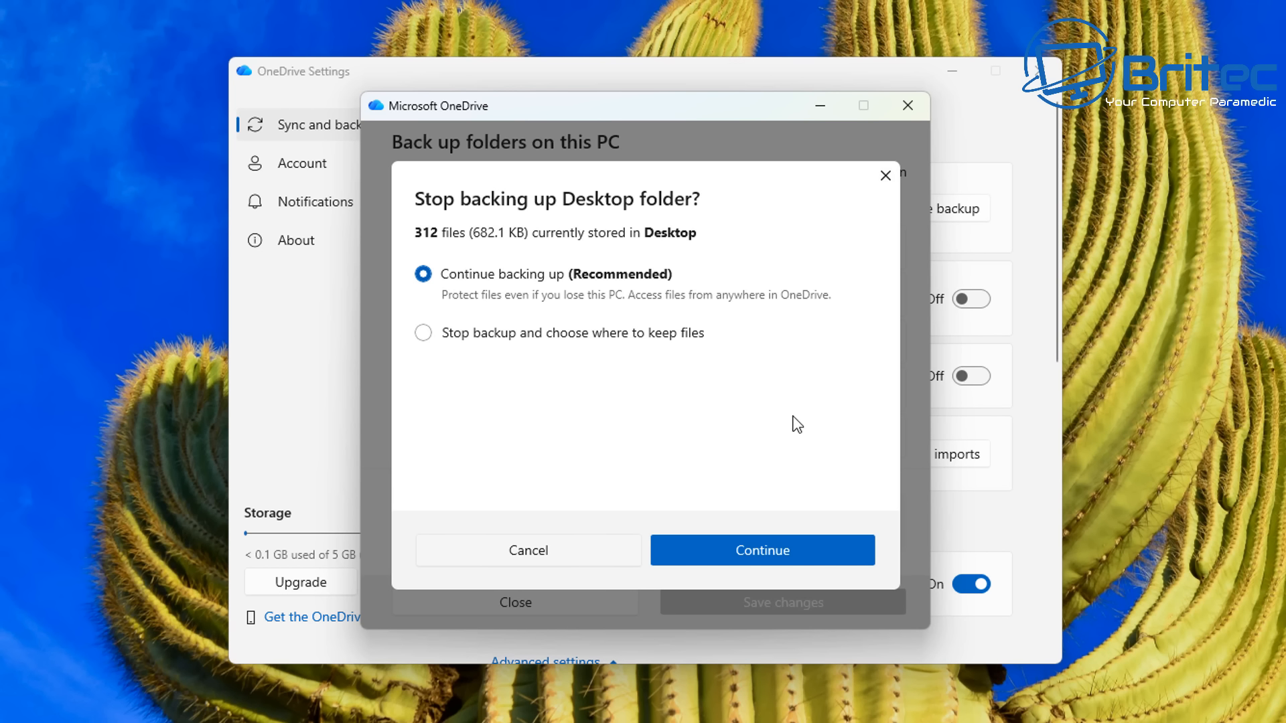
{"action": "left_click", "coordinate": [445, 335]}
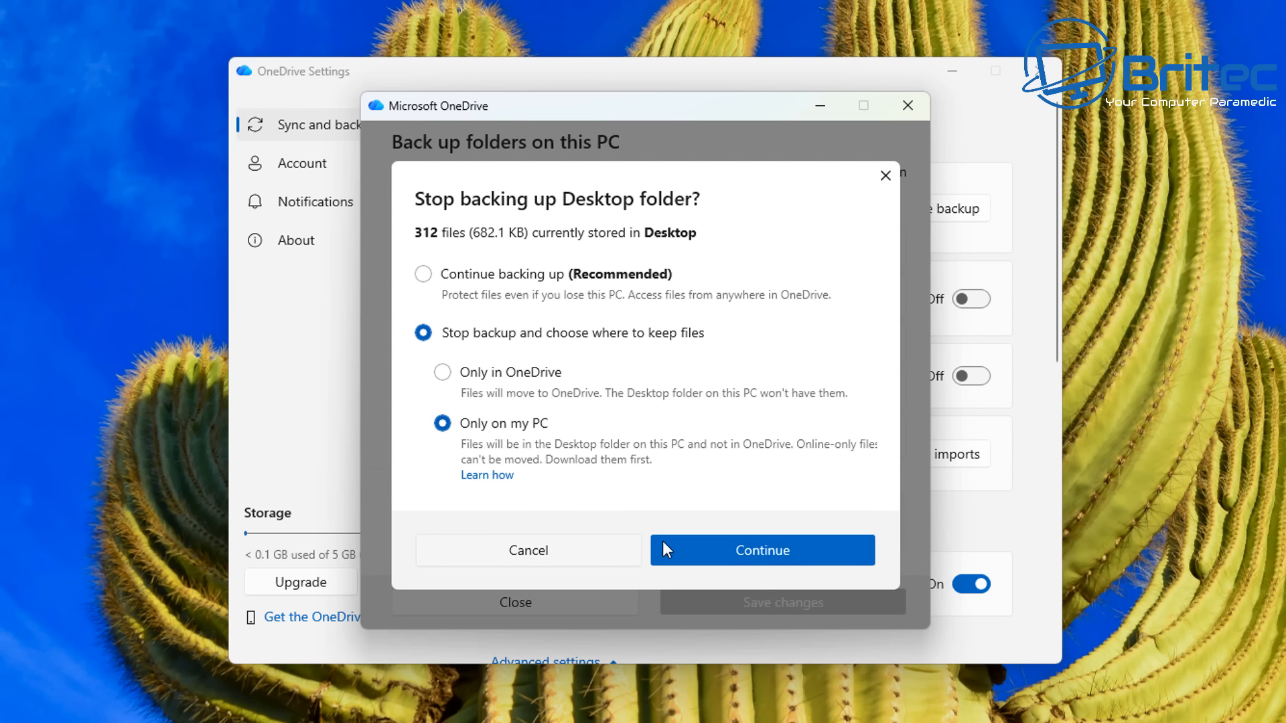
{"action": "left_click", "coordinate": [777, 549]}
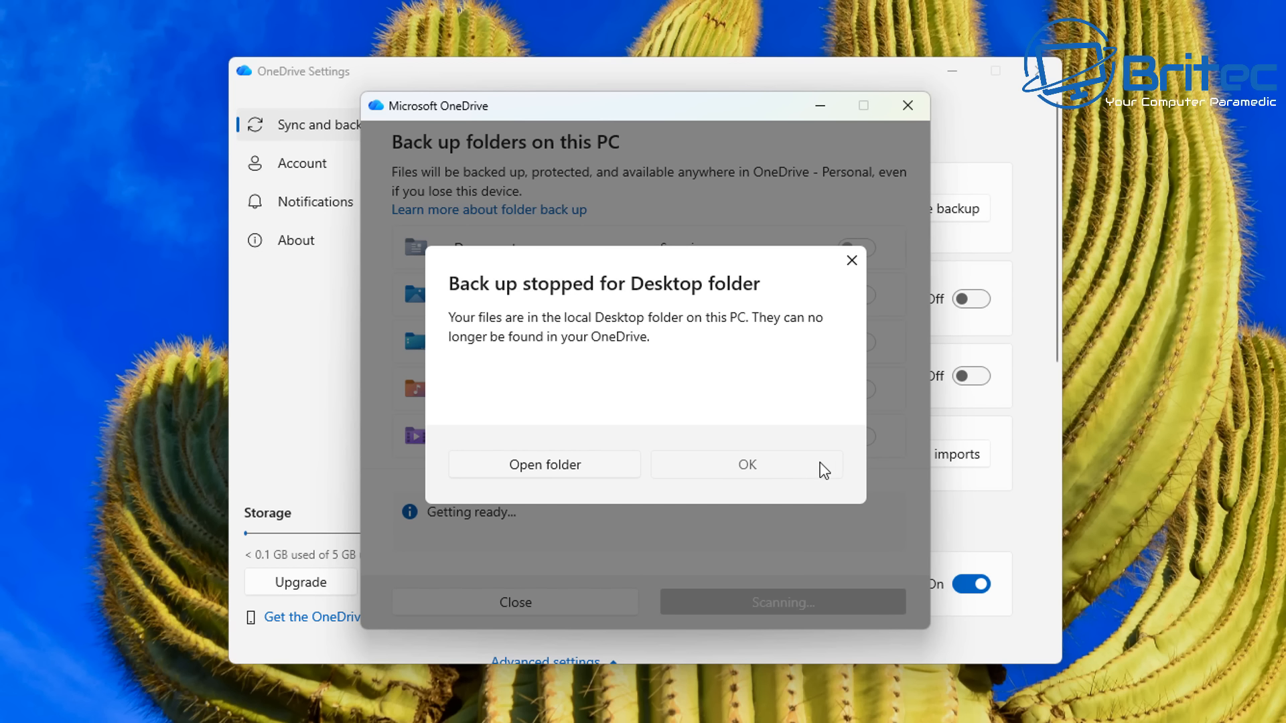
{"action": "left_click", "coordinate": [767, 474]}
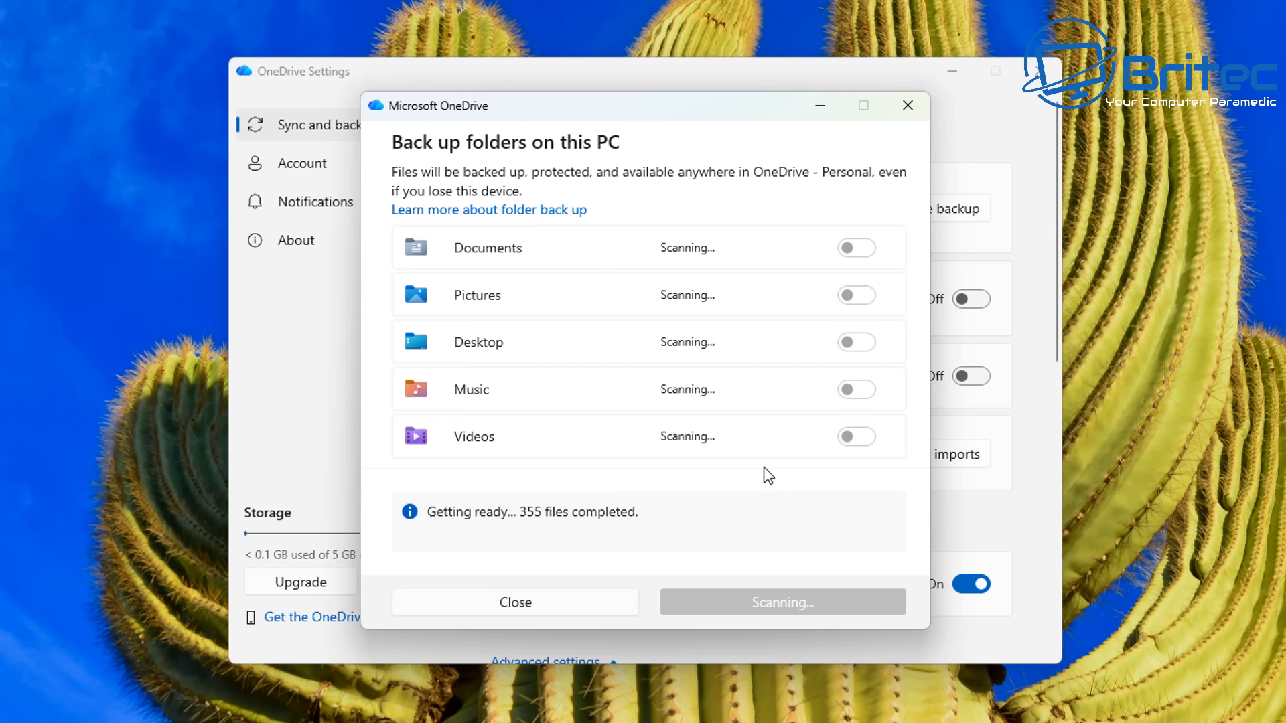
- Stop backing up the Music folder, choosing to keep its files only on this PC
{"action": "left_click", "coordinate": [859, 392]}
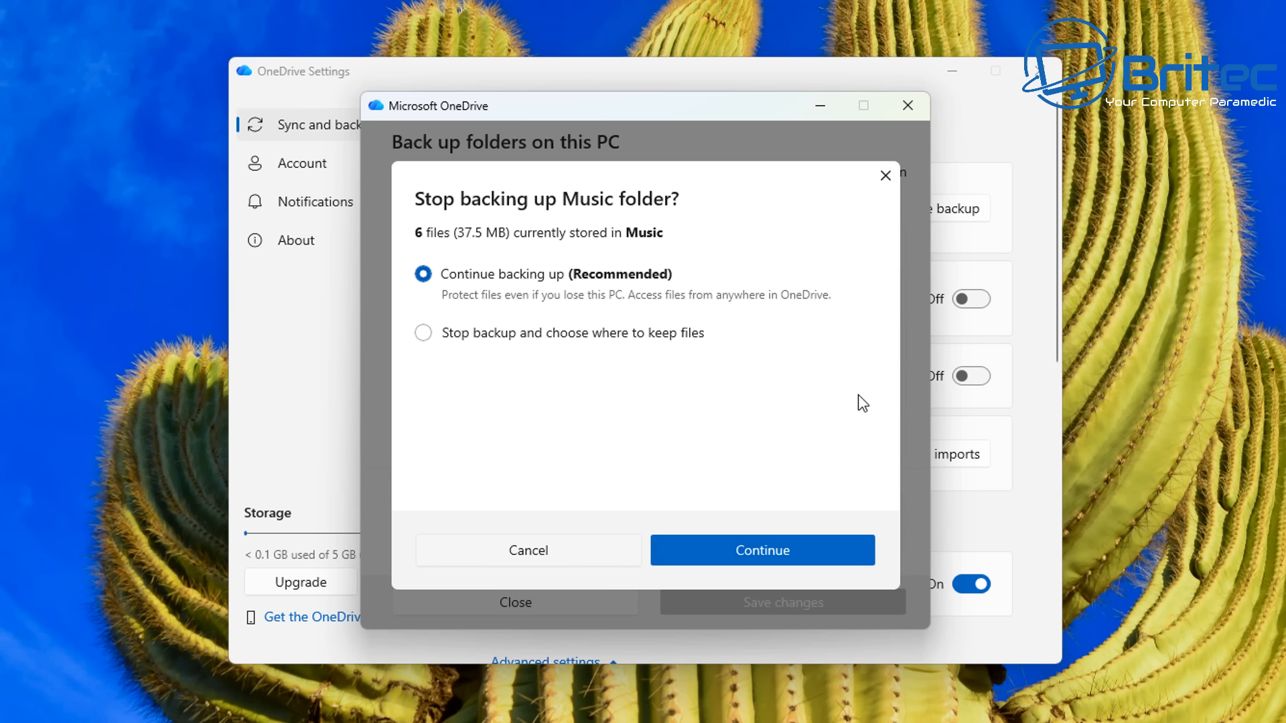
{"action": "left_click", "coordinate": [482, 338]}
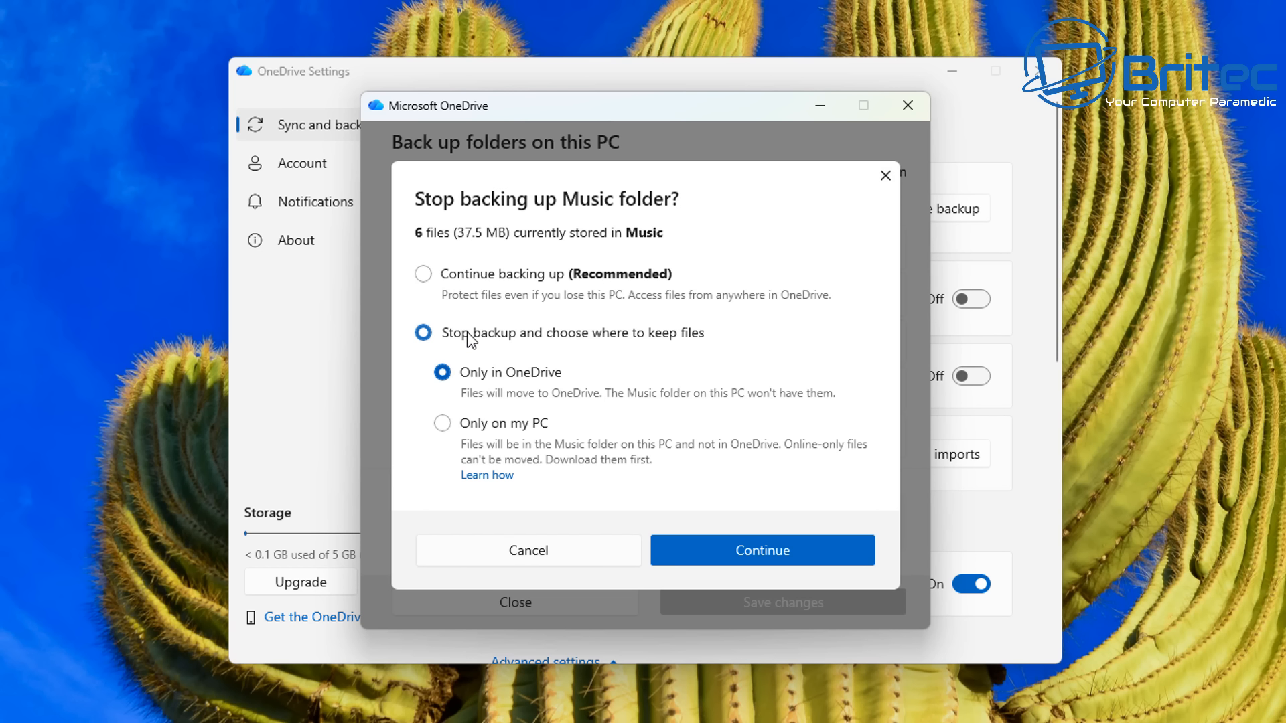
{"action": "left_click", "coordinate": [442, 424]}
{"action": "left_click", "coordinate": [753, 548]}
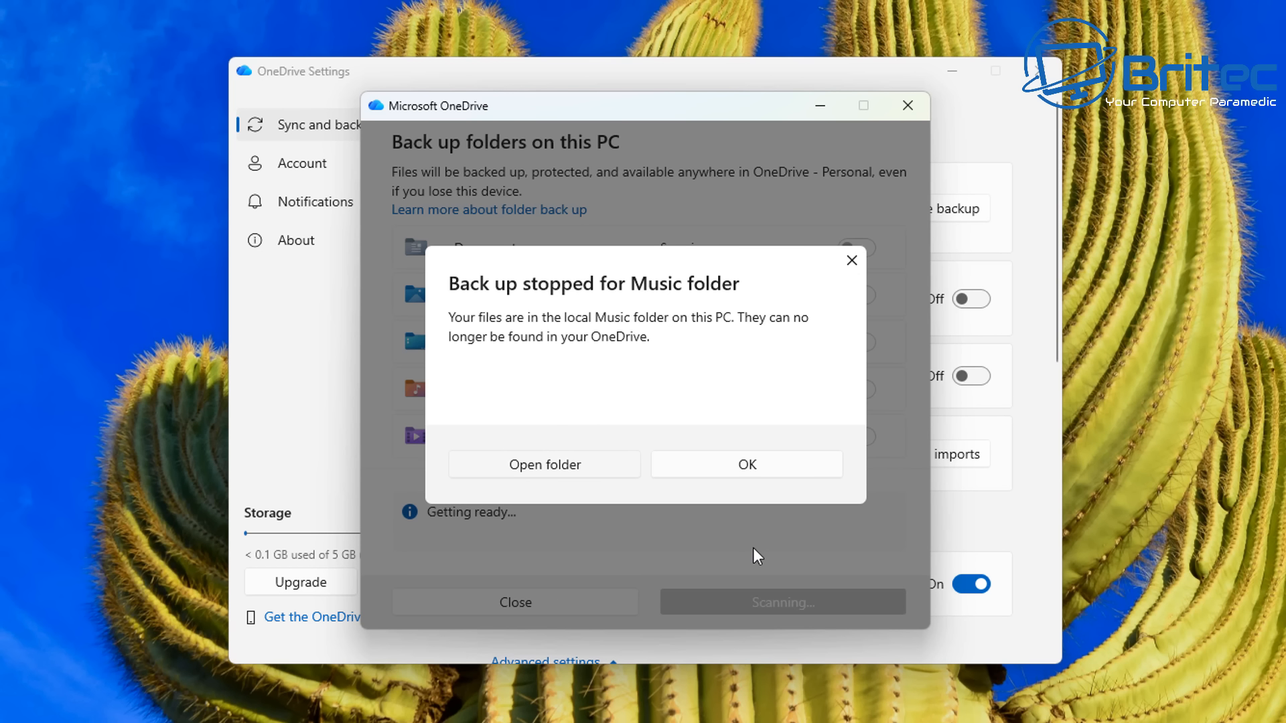
{"action": "left_click", "coordinate": [759, 477]}
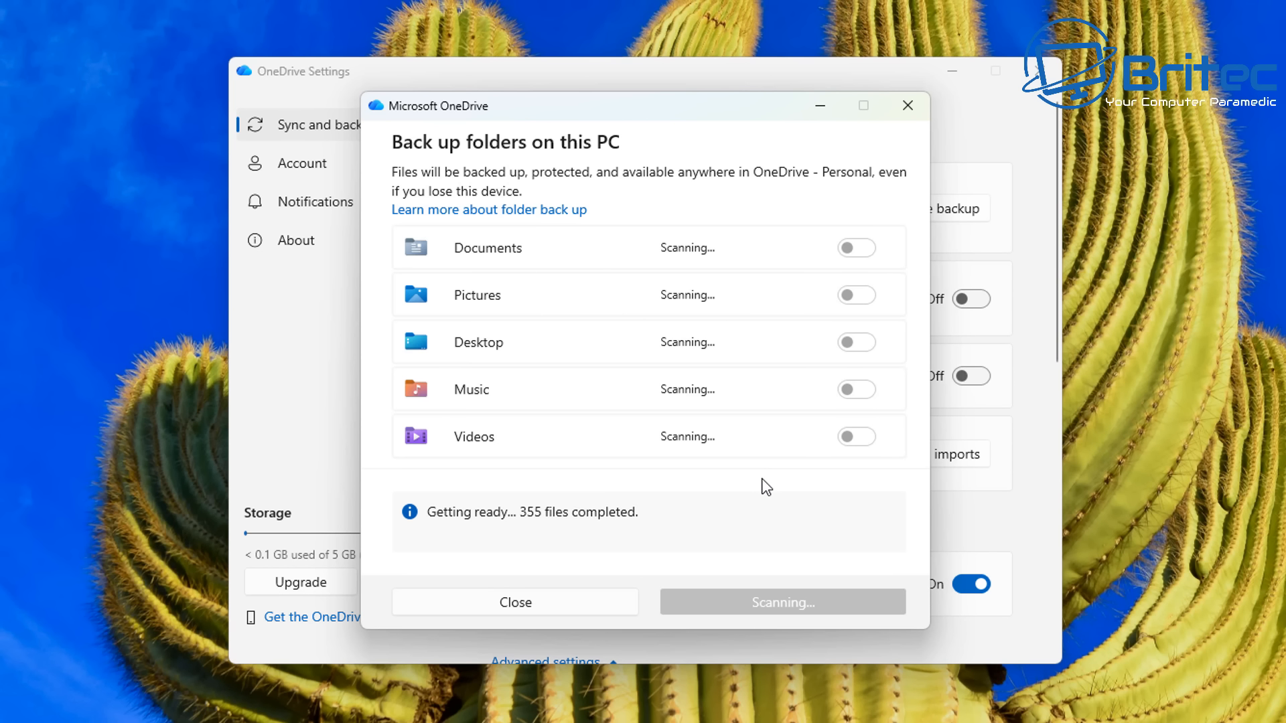
- Stop backing up the Videos folder, keeping files only on this PC, then close the backup dialog and OneDrive Settings
{"action": "left_click", "coordinate": [862, 435]}
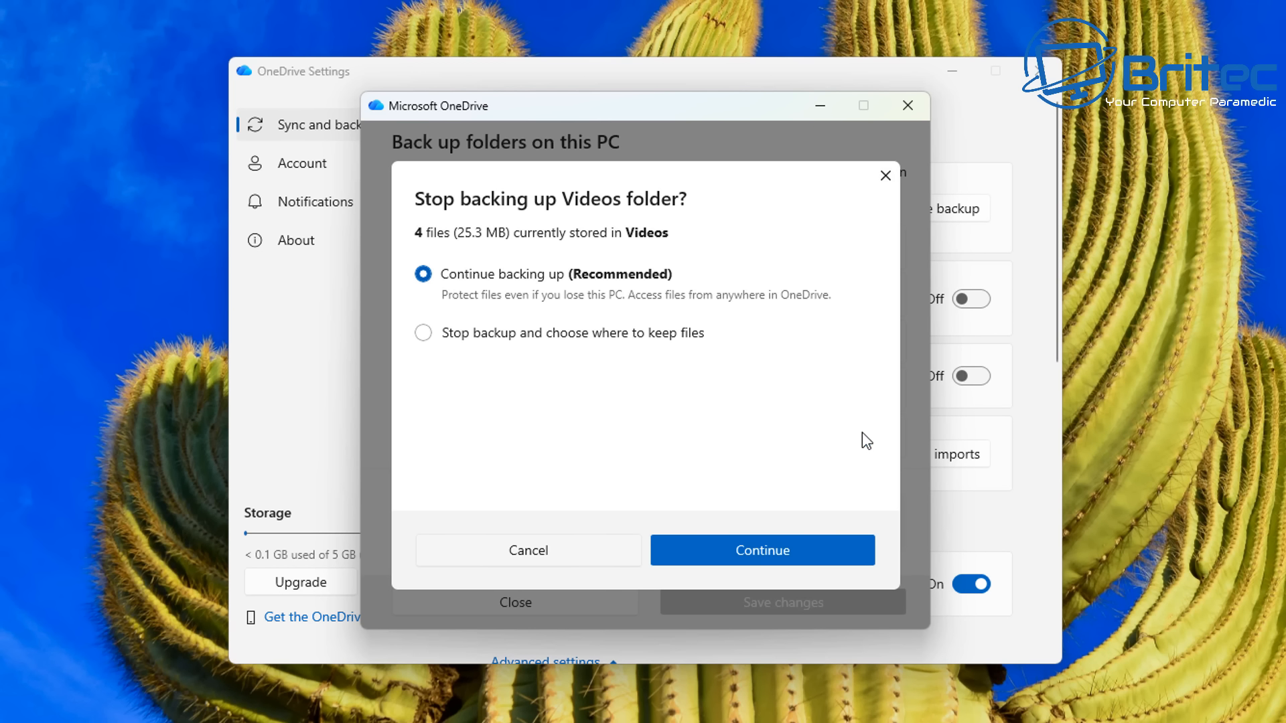
{"action": "left_click", "coordinate": [423, 332]}
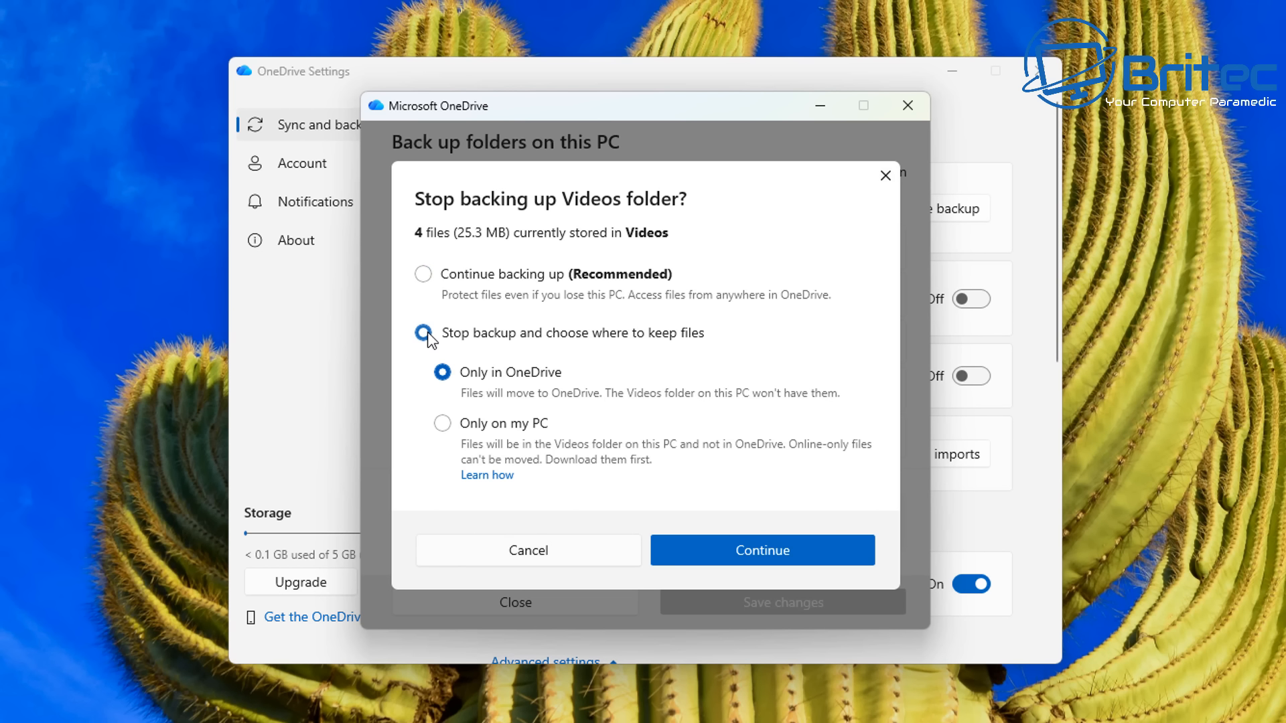
{"action": "left_click", "coordinate": [443, 426]}
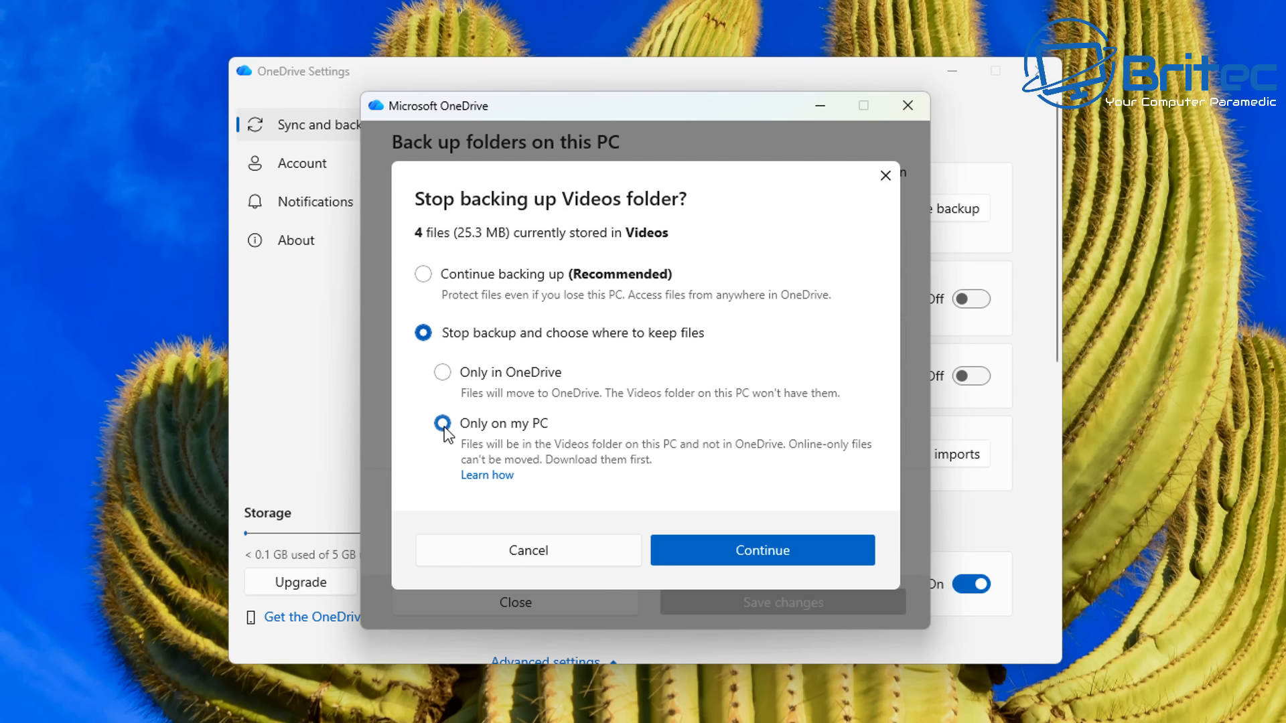
{"action": "left_click", "coordinate": [739, 552]}
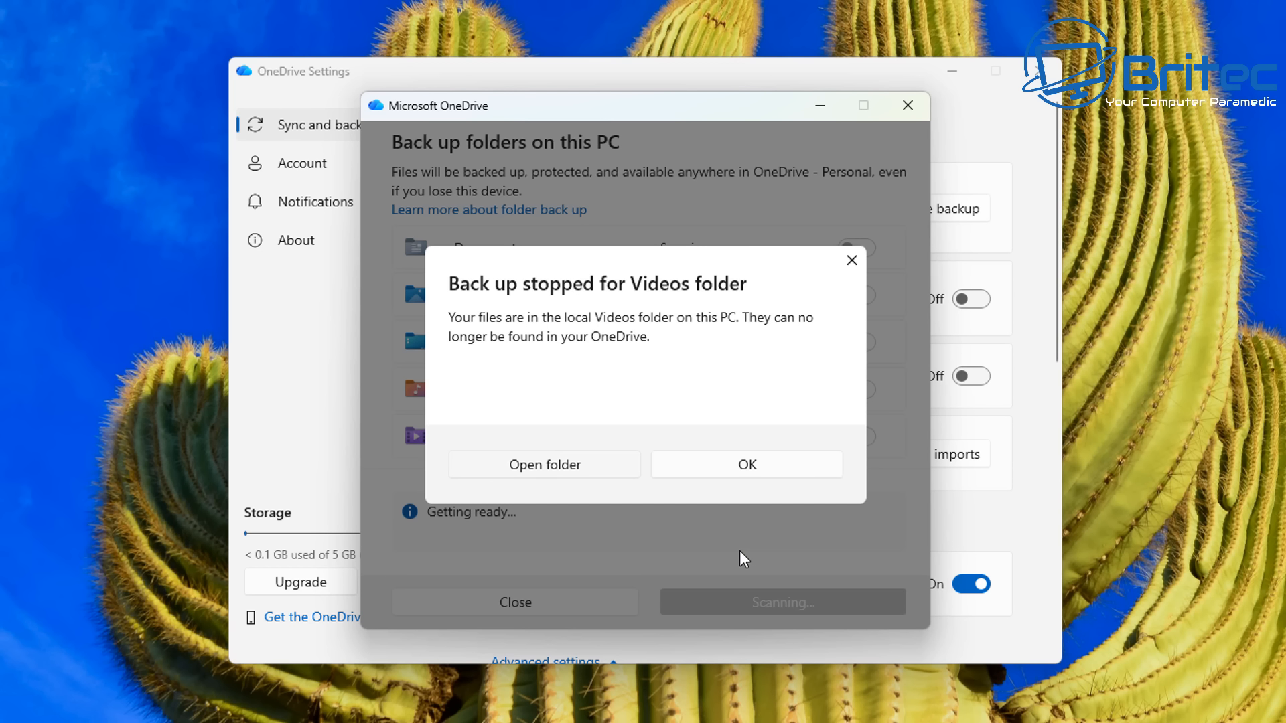
{"action": "left_click", "coordinate": [738, 465]}
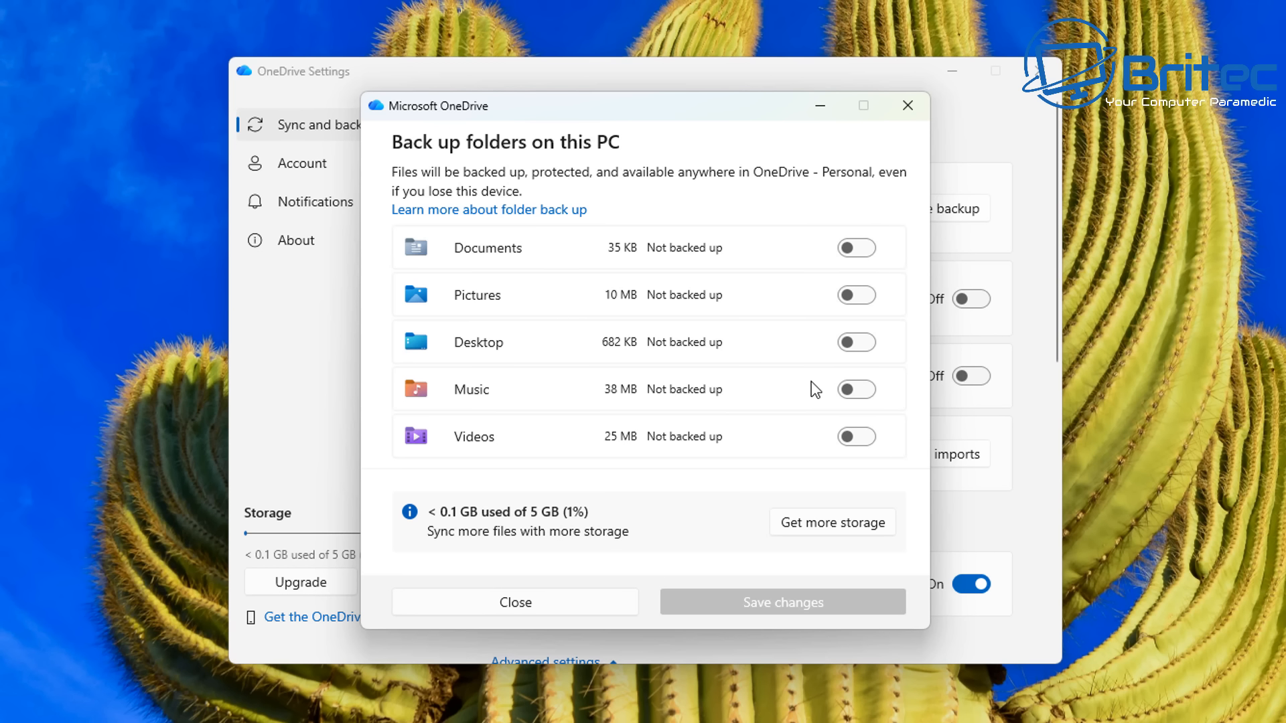
{"action": "left_click", "coordinate": [531, 602]}
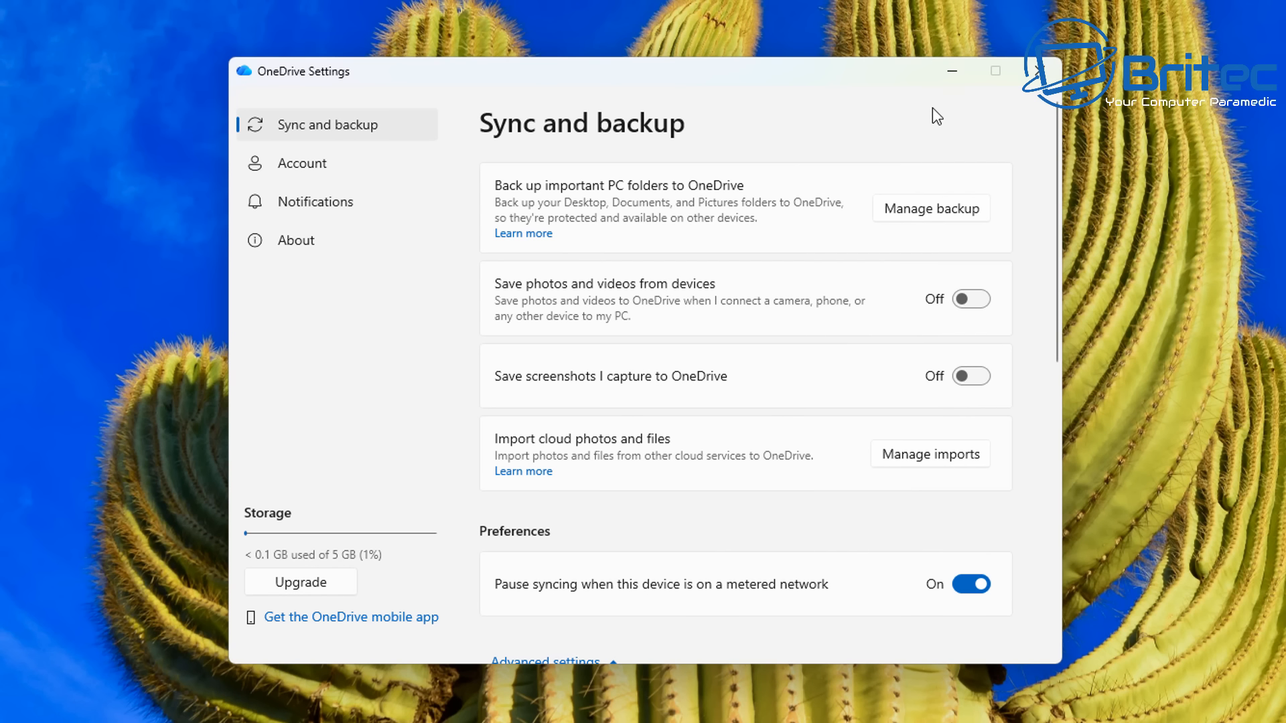
{"action": "left_click", "coordinate": [952, 73]}
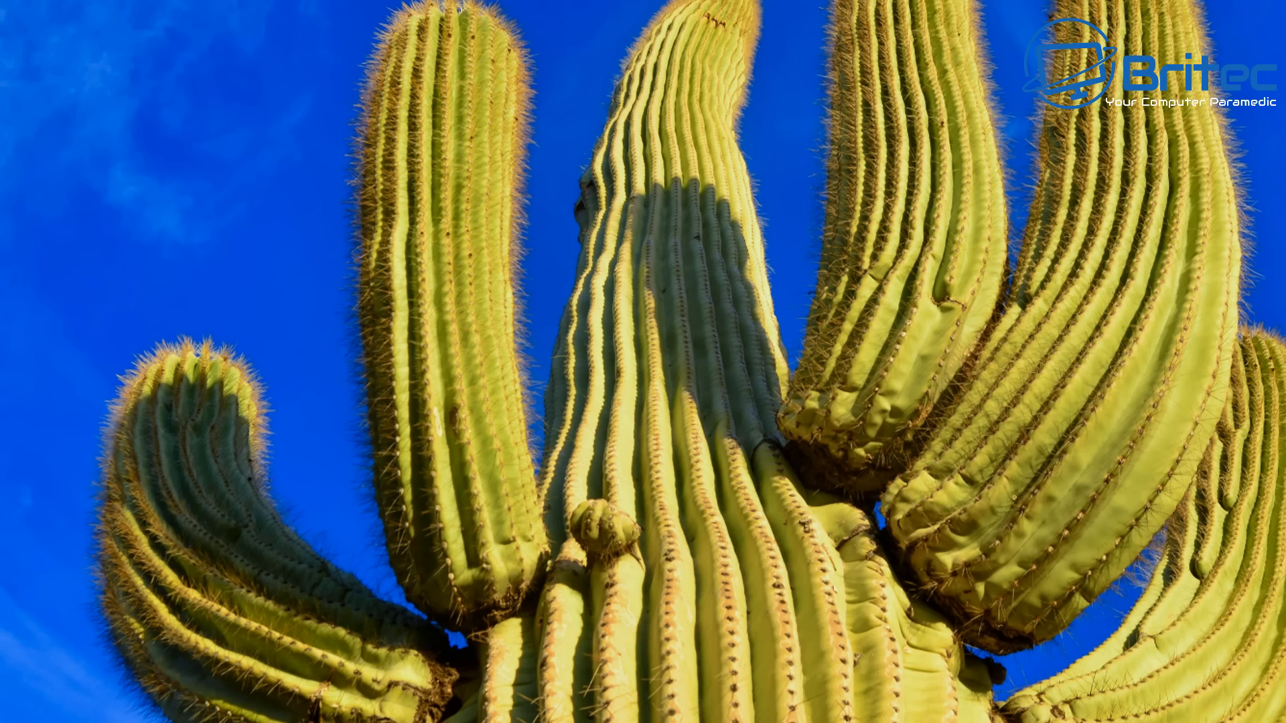
- Open File Explorer and browse the Downloads, Documents, Pictures, Music and Videos folders
{"action": "key", "text": "super+e"}
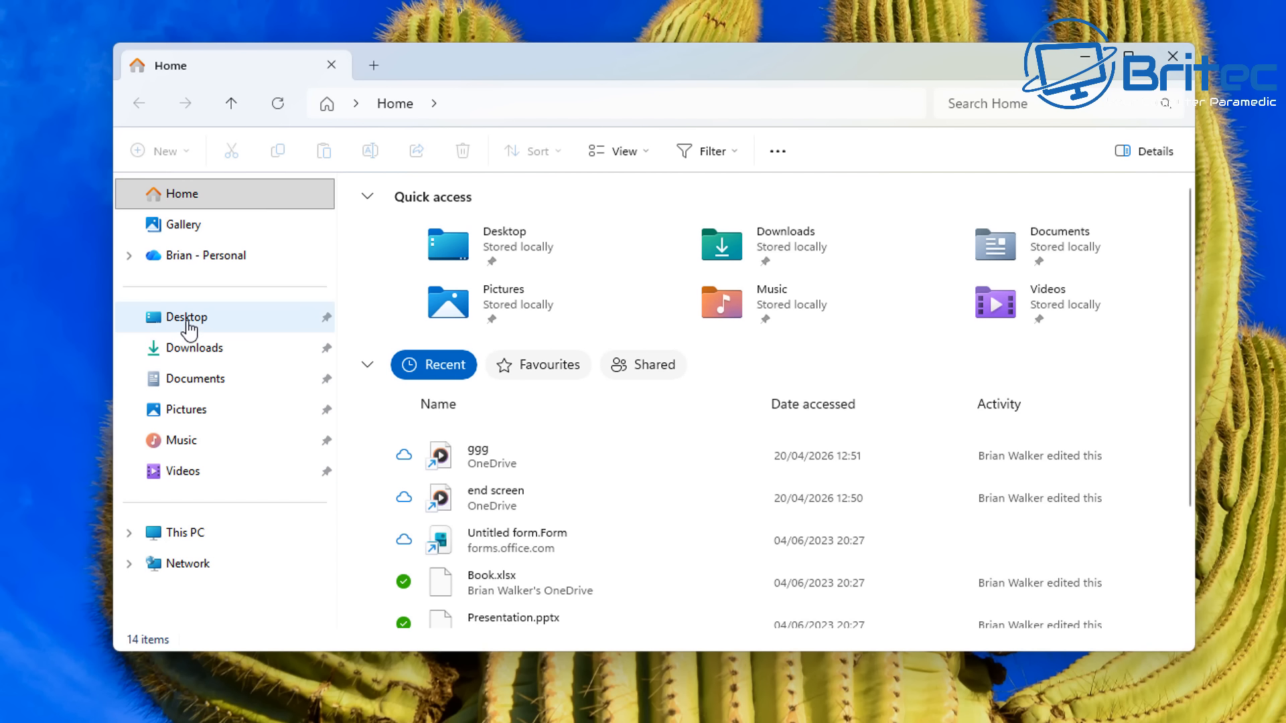
{"action": "left_click", "coordinate": [188, 349]}
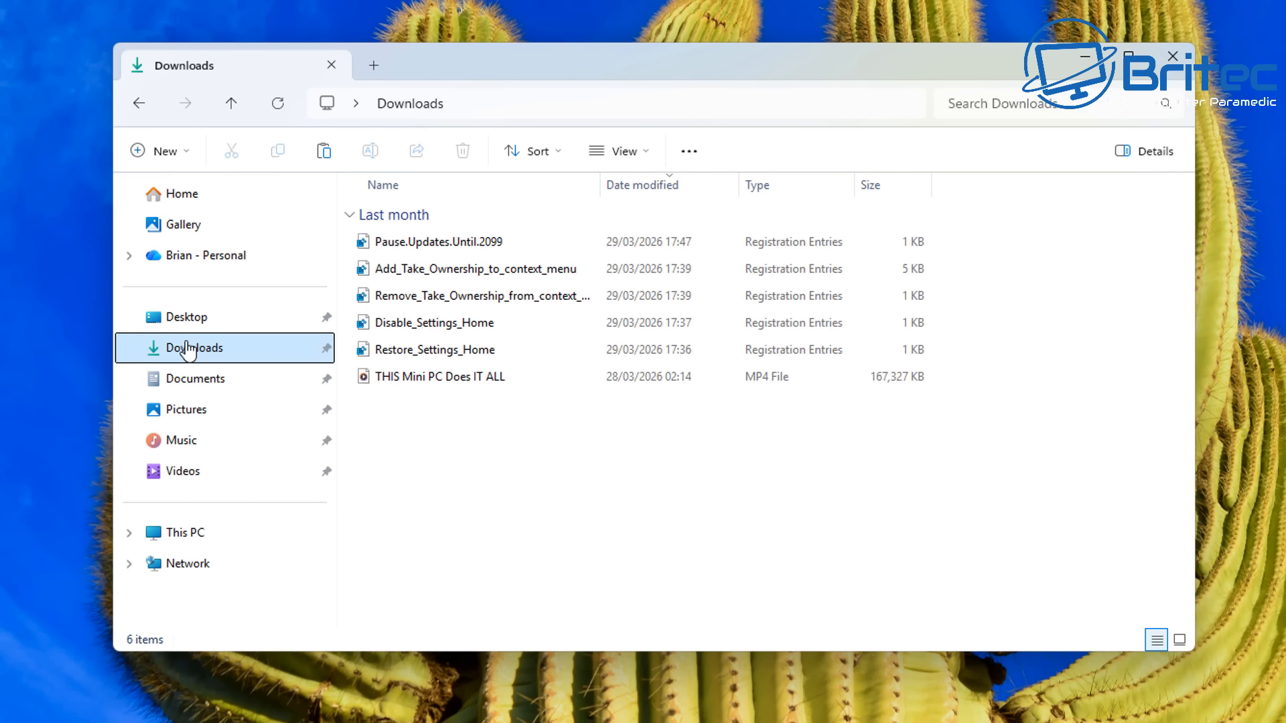
{"action": "left_click", "coordinate": [182, 387]}
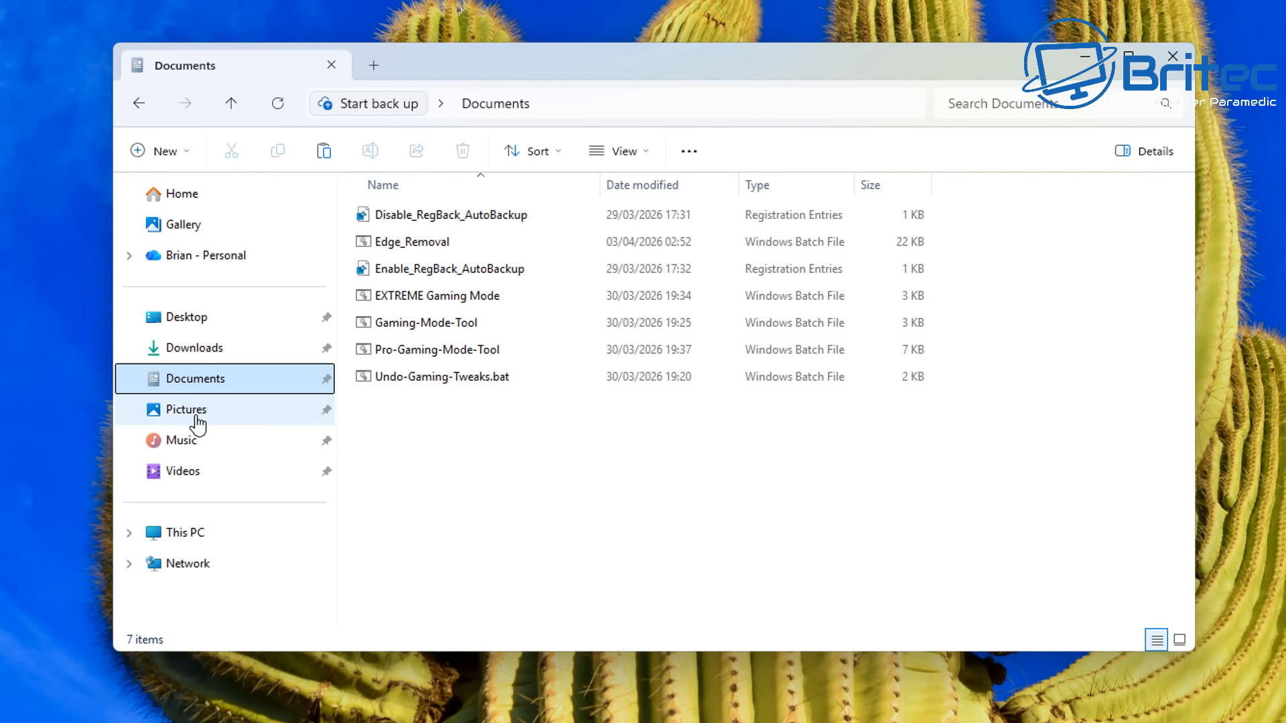
{"action": "left_click", "coordinate": [312, 412]}
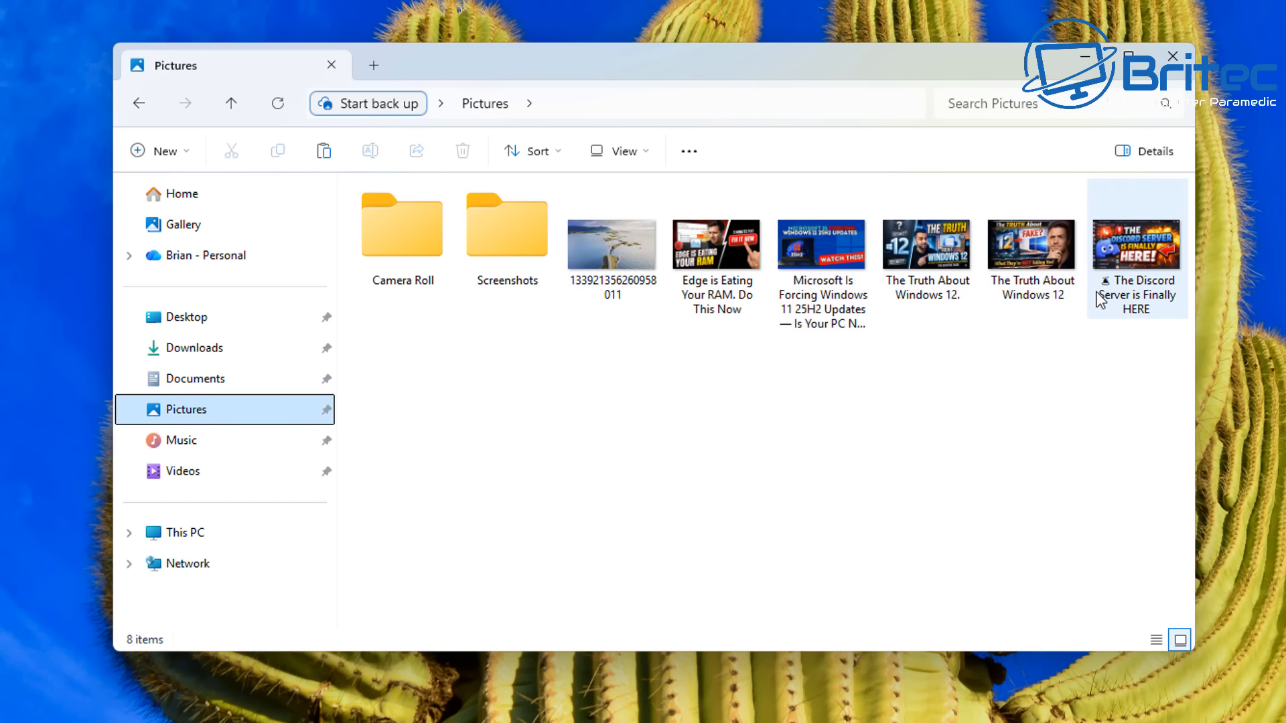
{"action": "left_click", "coordinate": [191, 444]}
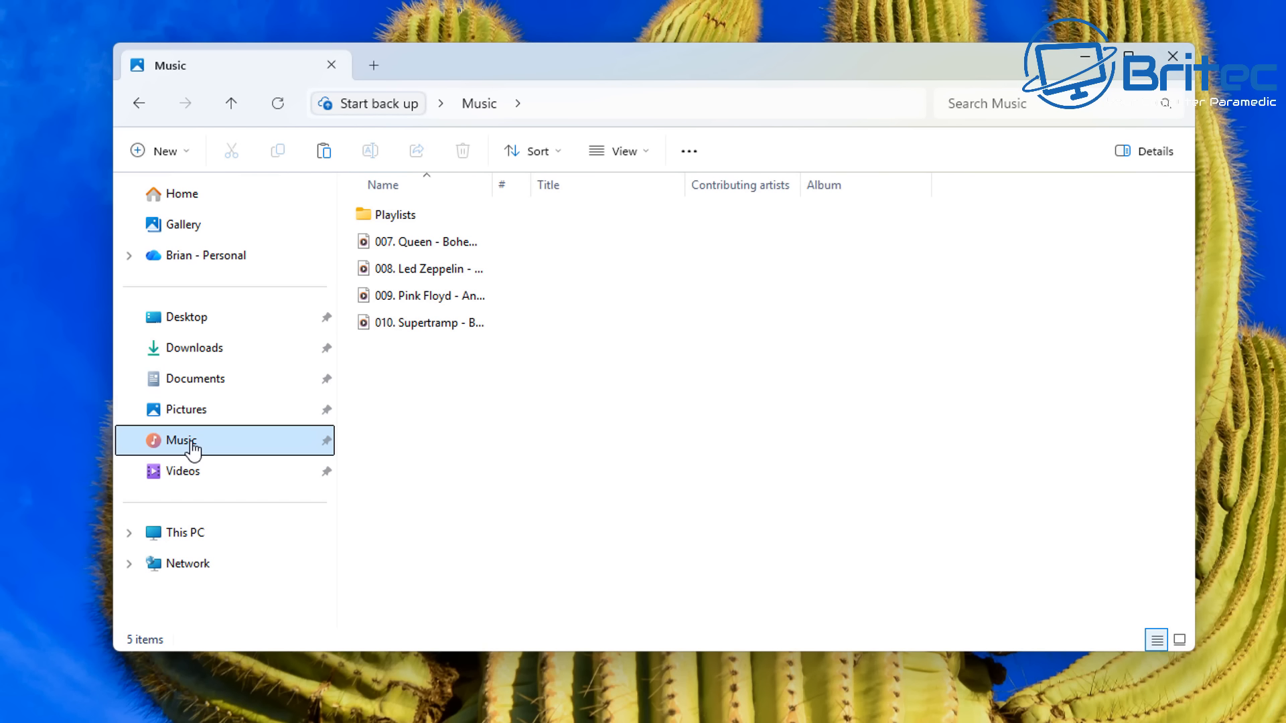
{"action": "left_click", "coordinate": [184, 469]}
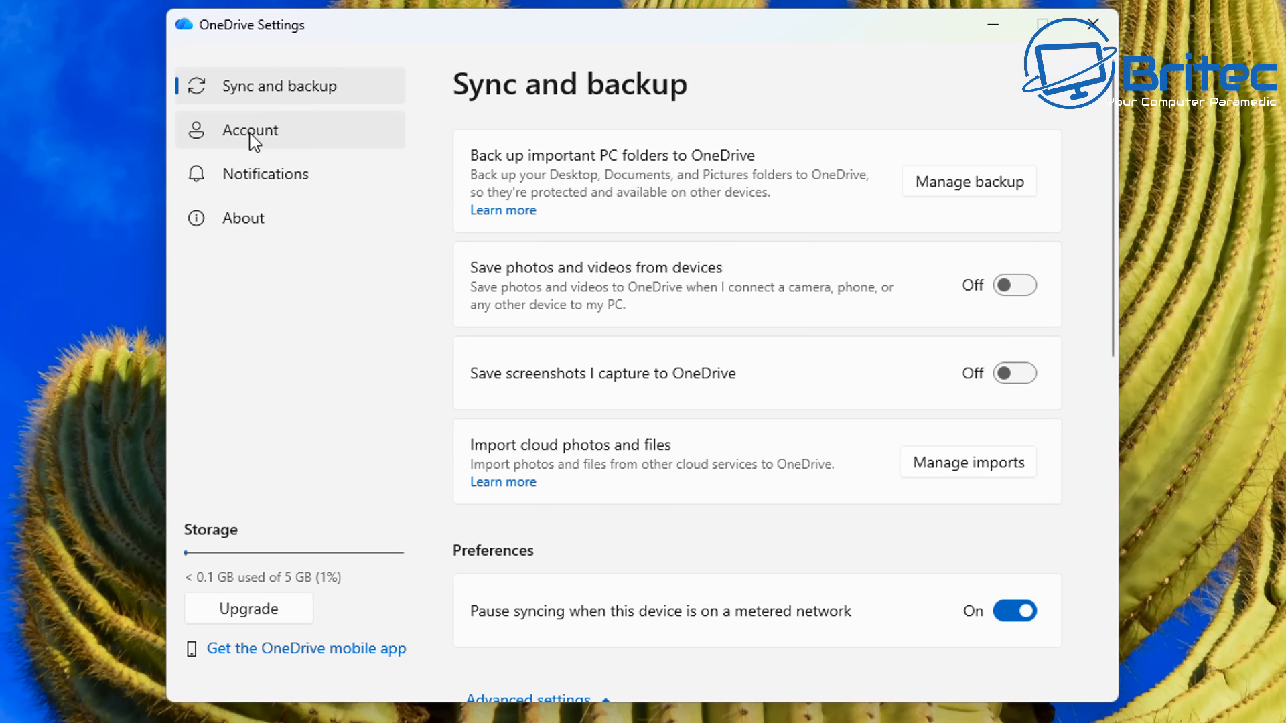
- Select all files in the OneDrive personal folder below the Attachments folder and delete them
{"action": "left_click", "coordinate": [252, 138]}
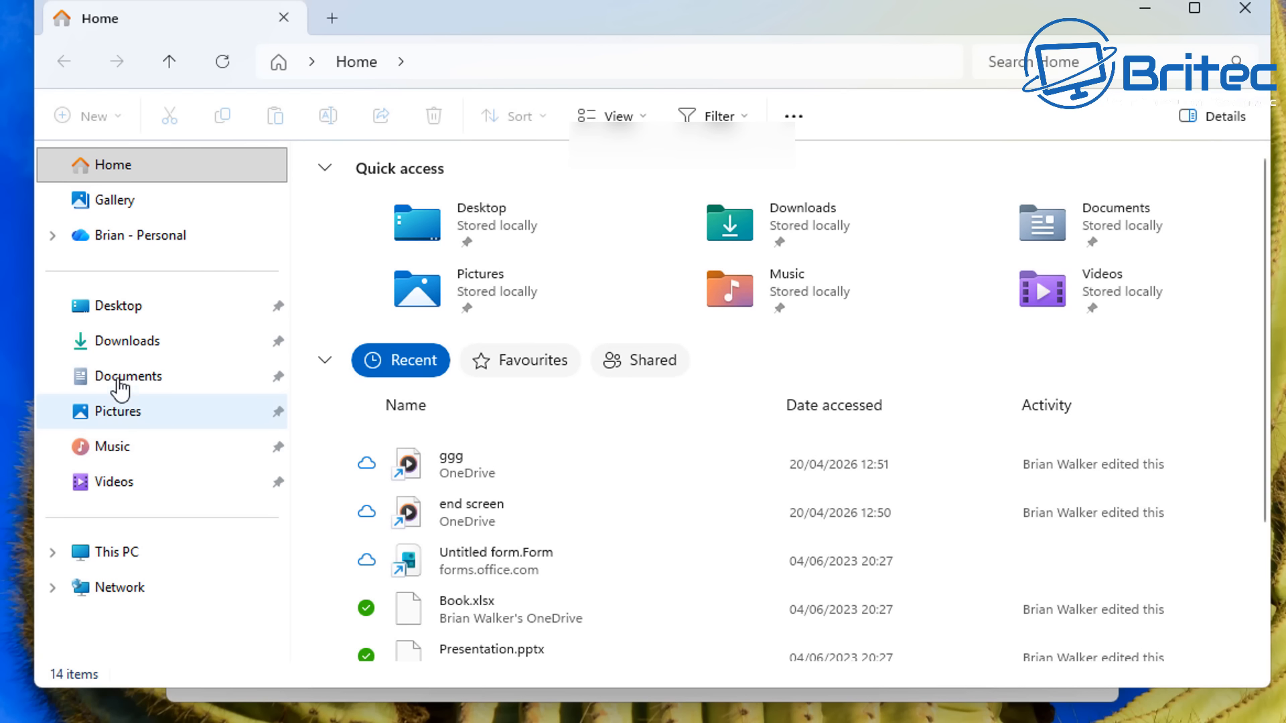
{"action": "left_click", "coordinate": [125, 244]}
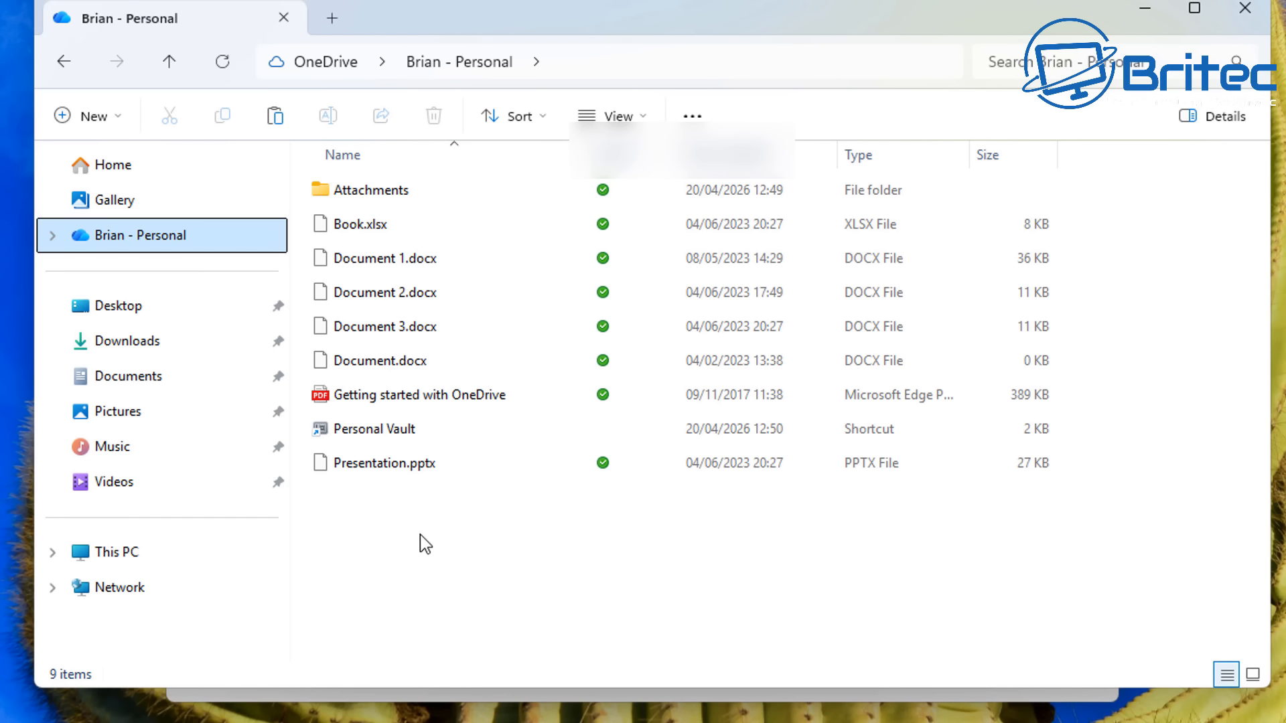
{"action": "left_click_drag", "start_coordinate": [488, 526], "coordinate": [317, 214]}
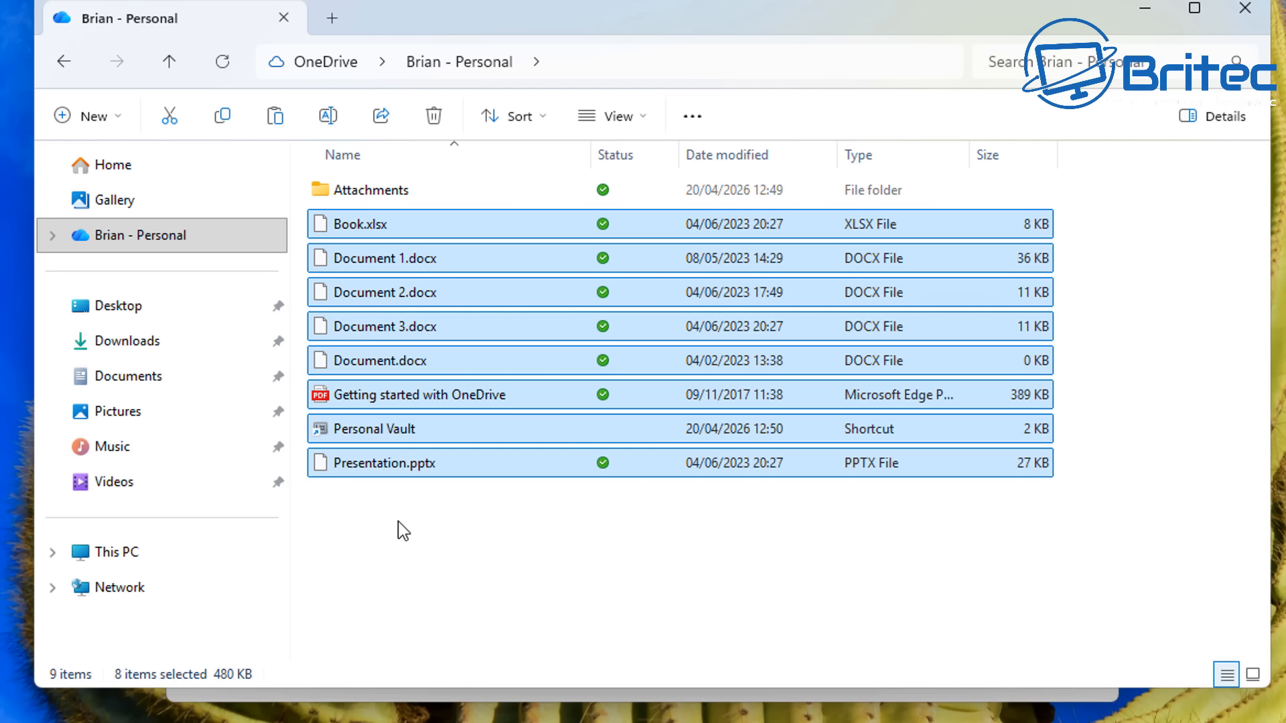
{"action": "key", "text": "Delete"}
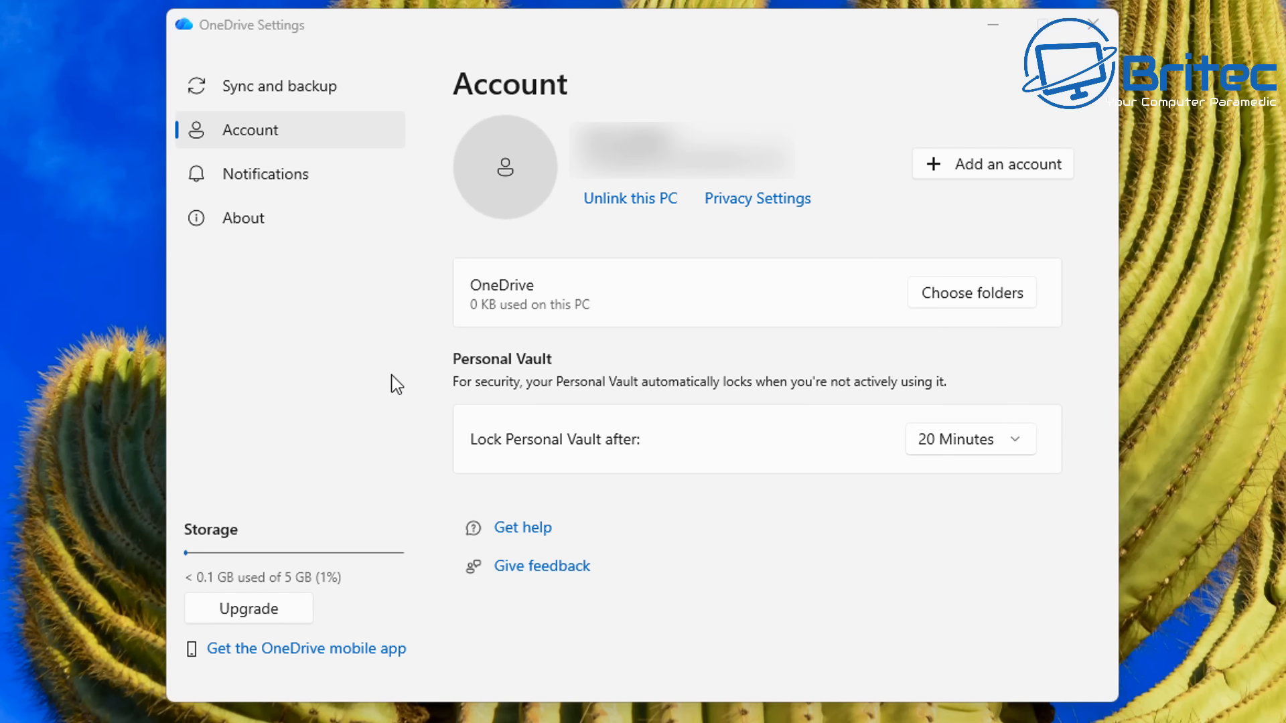
- Unlink the OneDrive account from this PC in OneDrive Settings
{"action": "left_click", "coordinate": [628, 198]}
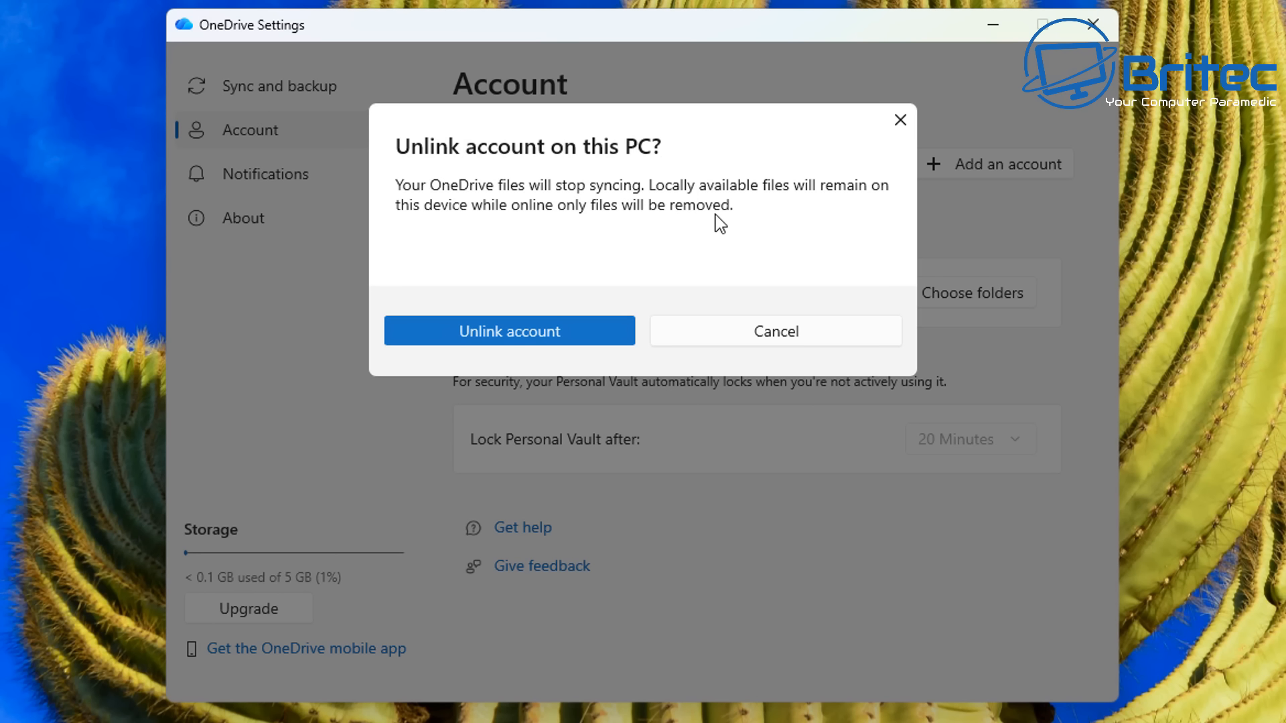
{"action": "left_click", "coordinate": [507, 333]}
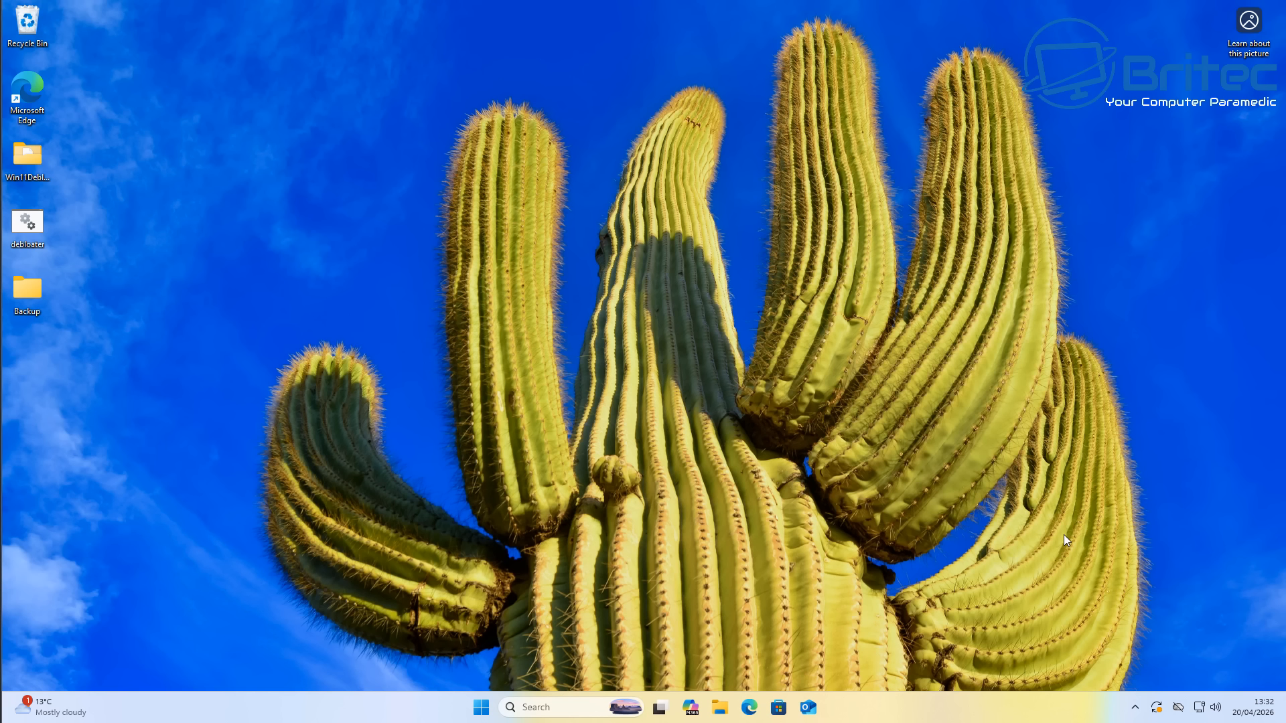
- Open Task Manager and disable OneDrive among the startup apps
{"action": "right_click", "coordinate": [423, 707]}
{"action": "left_click", "coordinate": [474, 659]}
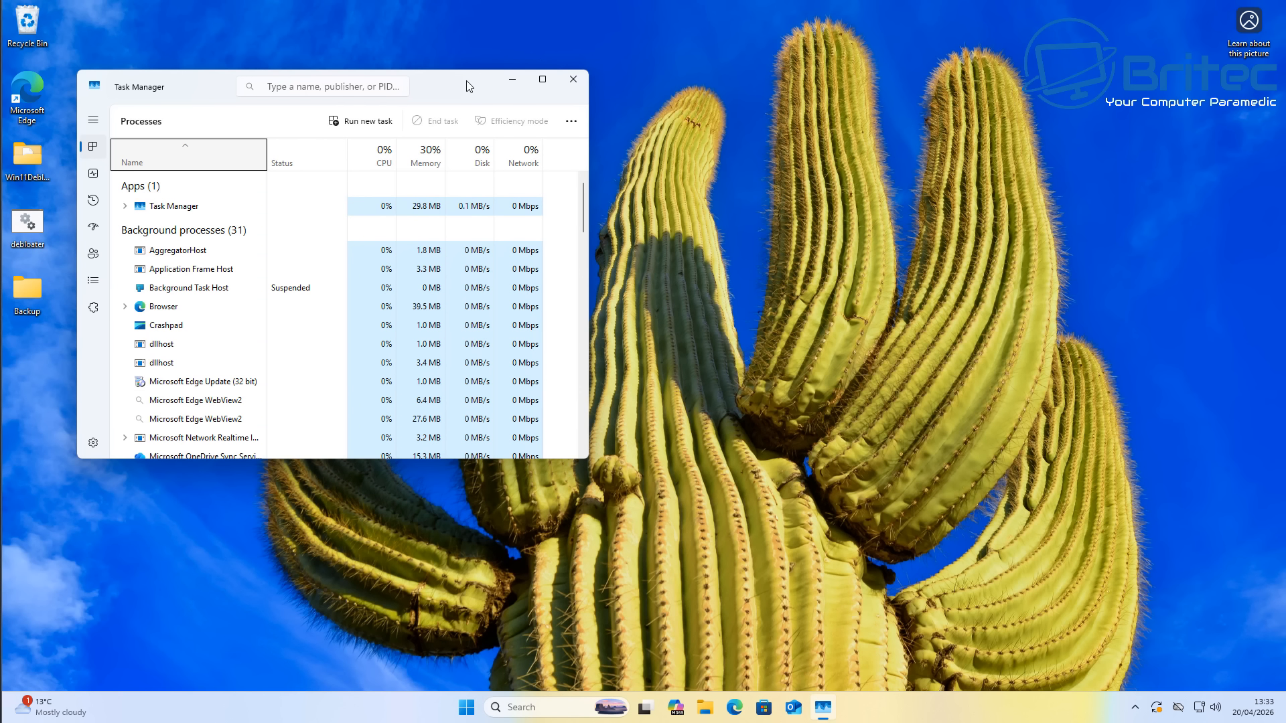
{"action": "left_click_drag", "start_coordinate": [468, 81], "coordinate": [756, 158]}
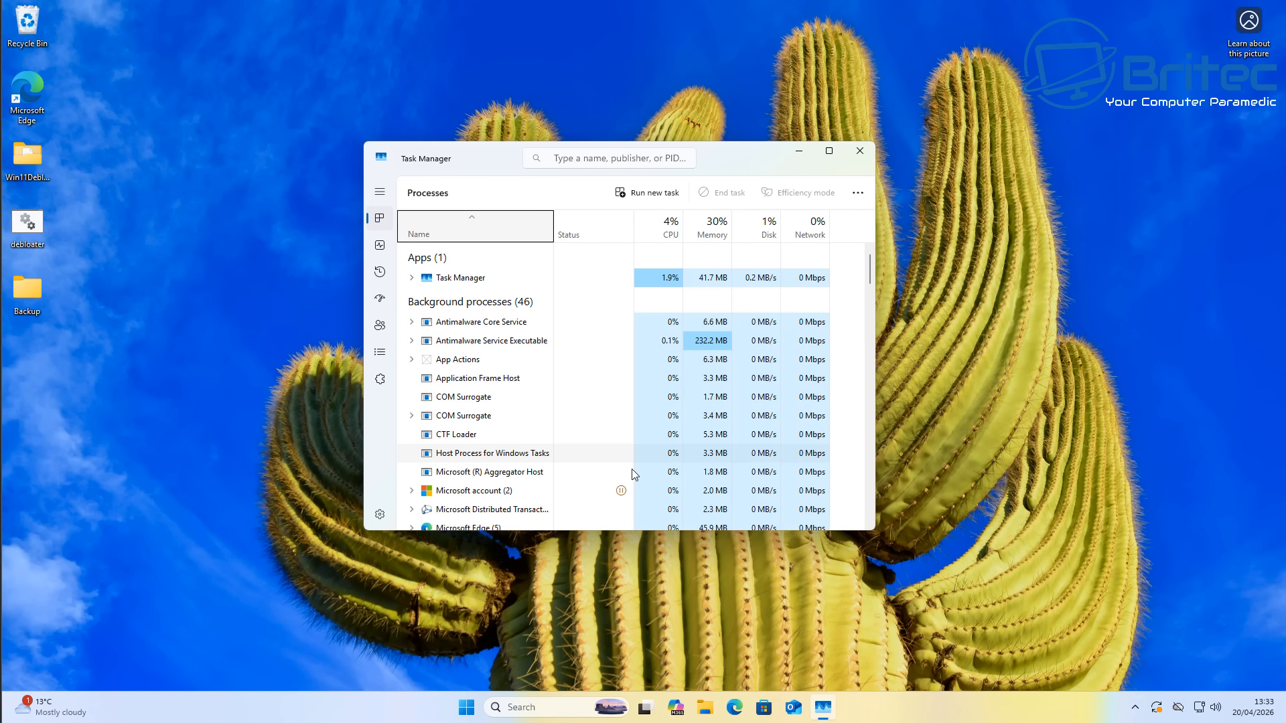
{"action": "scroll", "coordinate": [509, 425], "scroll_direction": "down", "scroll_amount": 1}
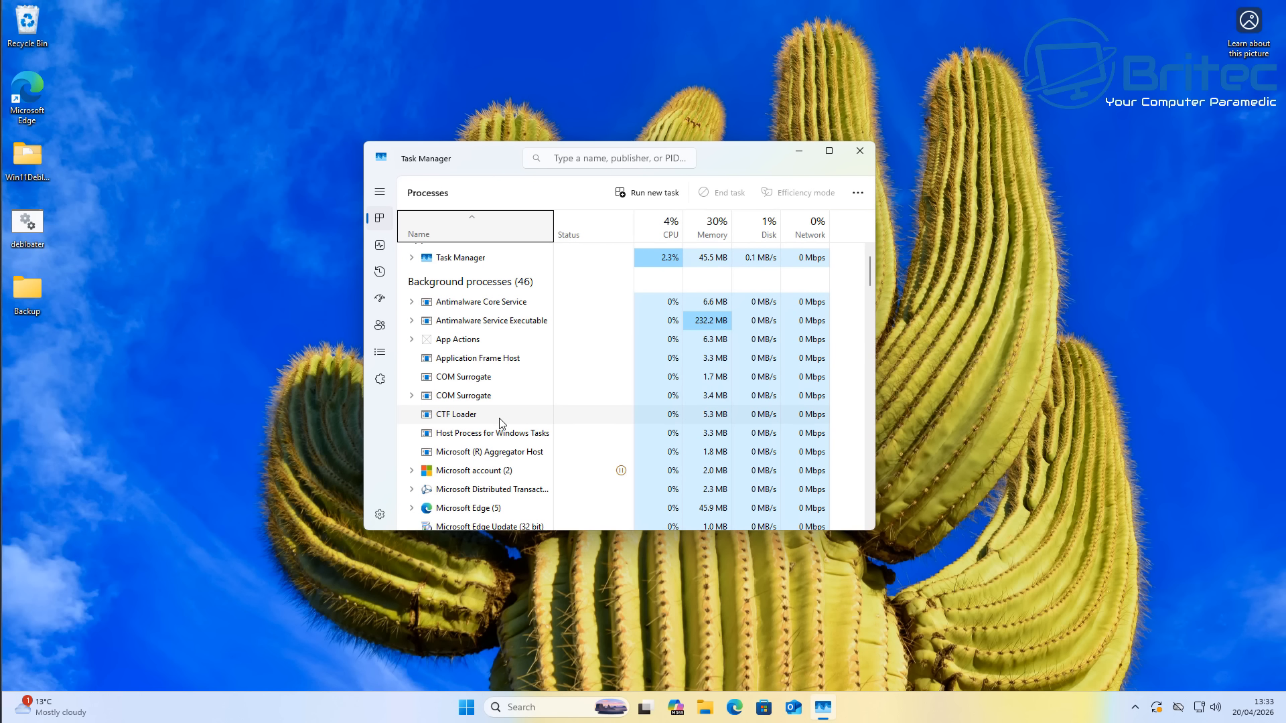
{"action": "left_click", "coordinate": [380, 303]}
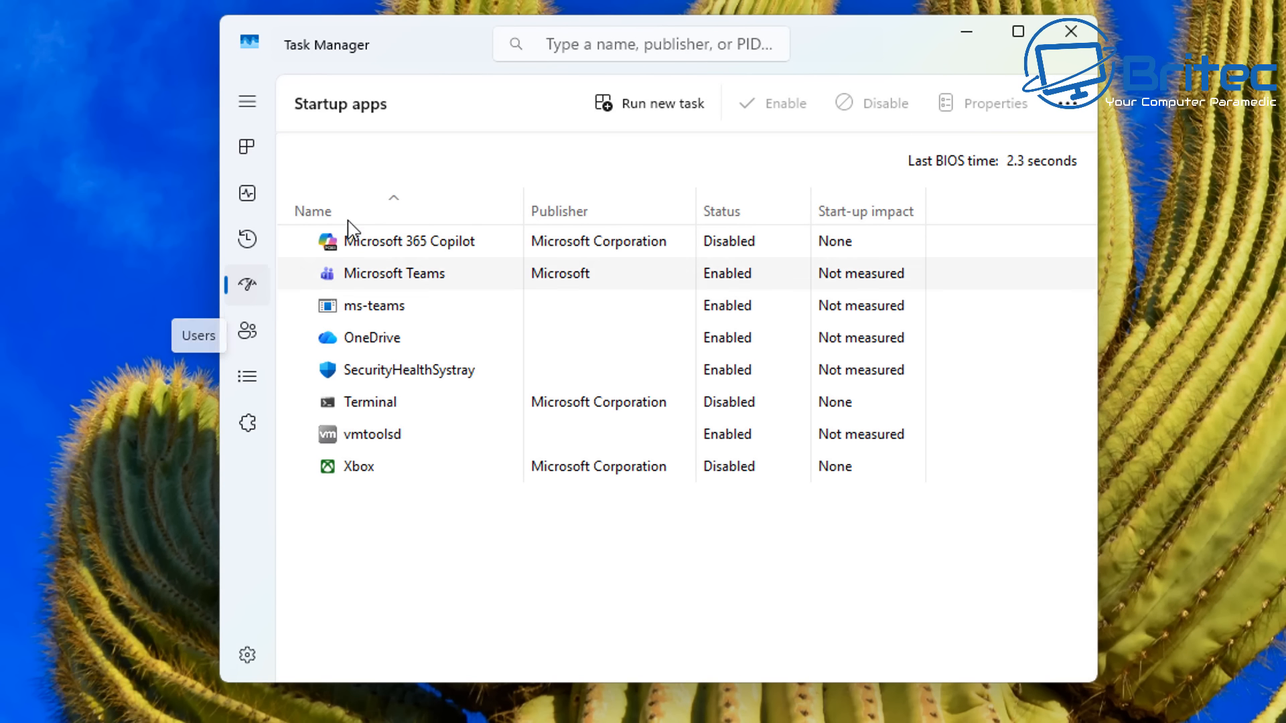
{"action": "right_click", "coordinate": [726, 344]}
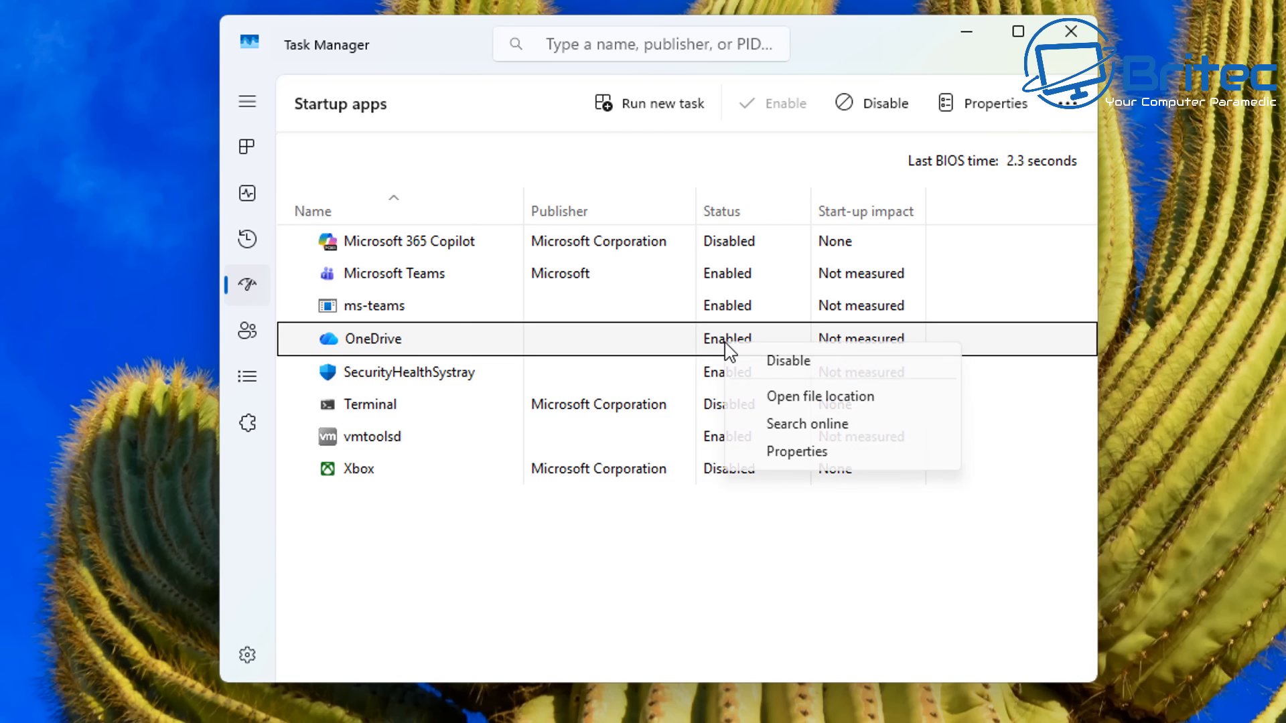
{"action": "left_click", "coordinate": [779, 365]}
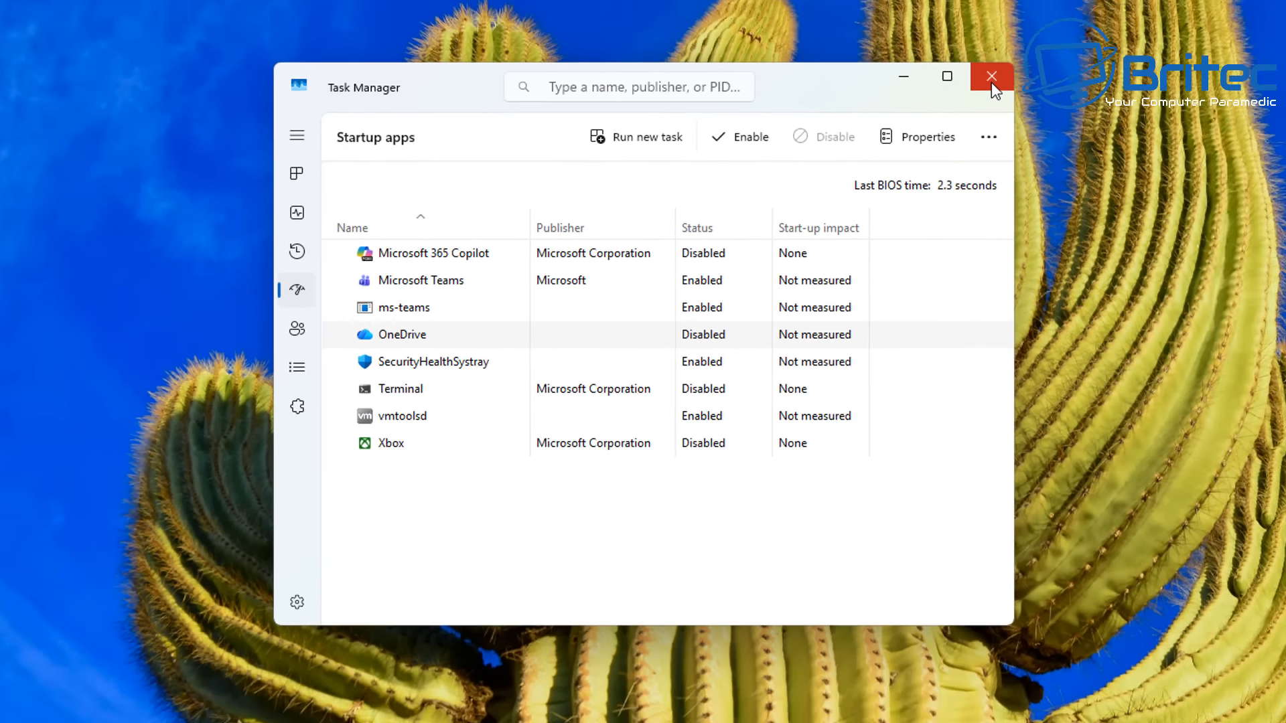
{"action": "left_click", "coordinate": [991, 81]}
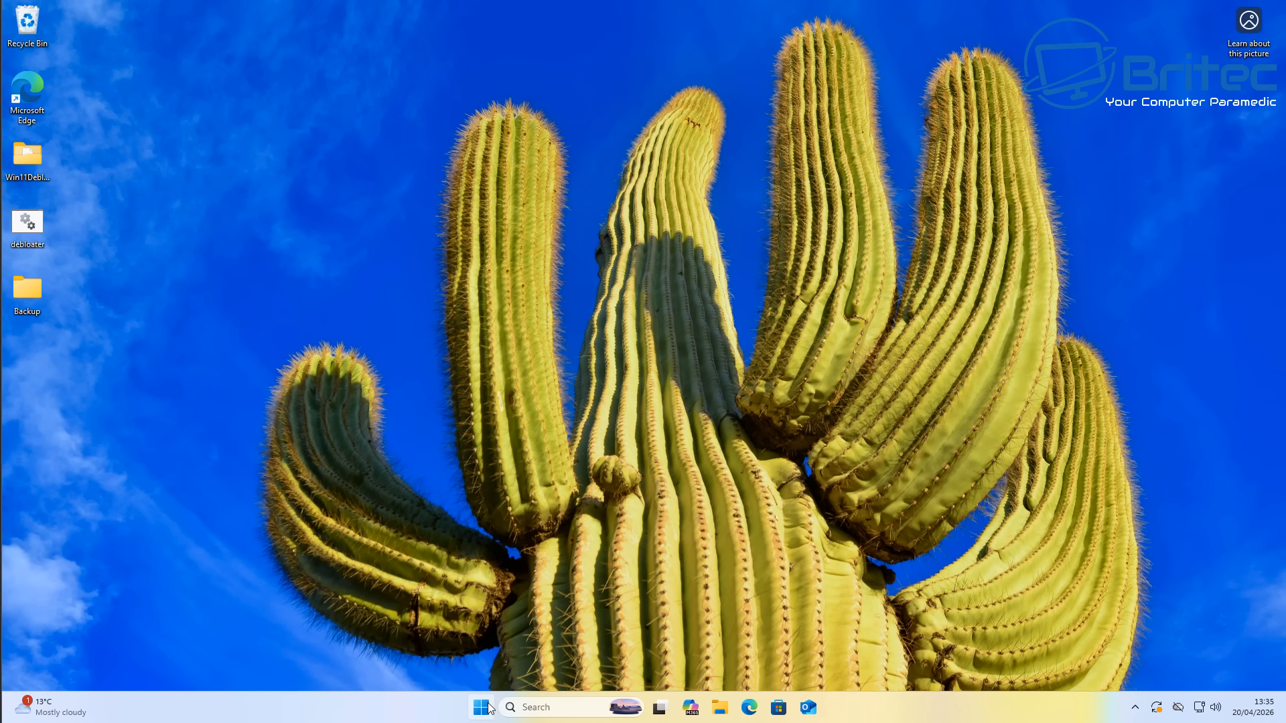
- Open Control Panel, switch its view to large icons, and open Windows Tools
{"action": "left_click", "coordinate": [550, 707]}
{"action": "type", "text": "control"}
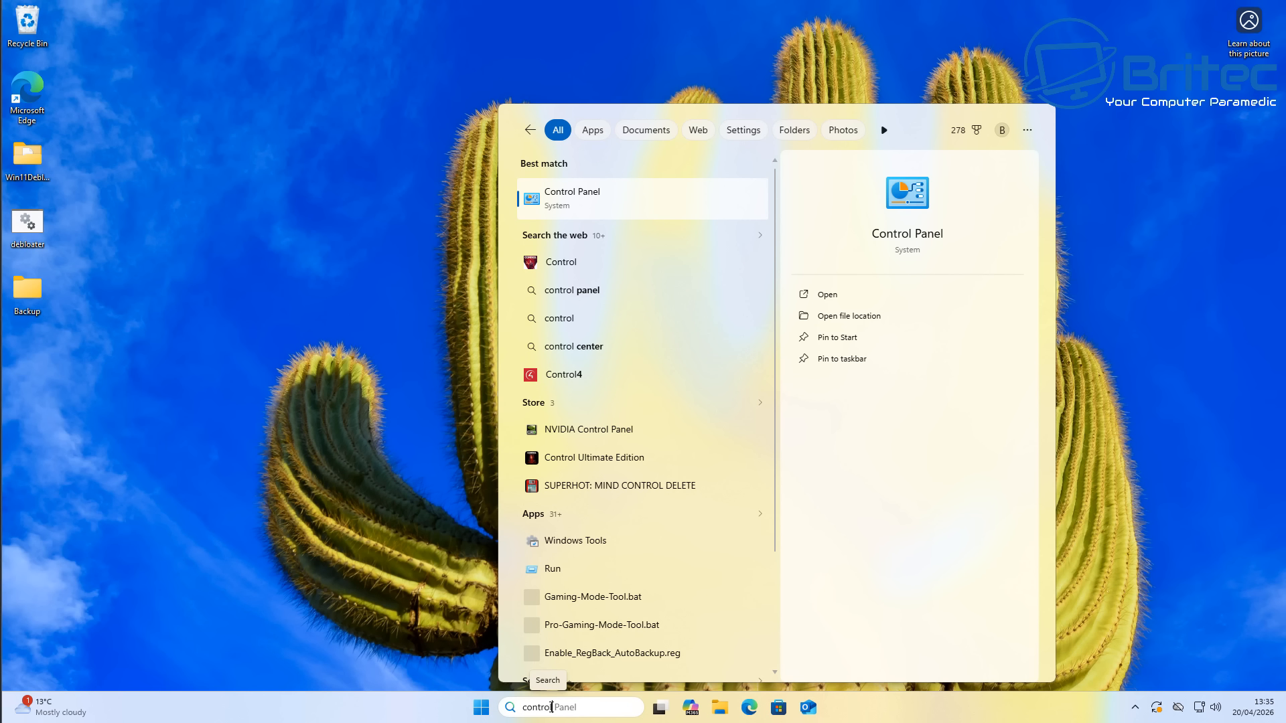
{"action": "left_click", "coordinate": [560, 205]}
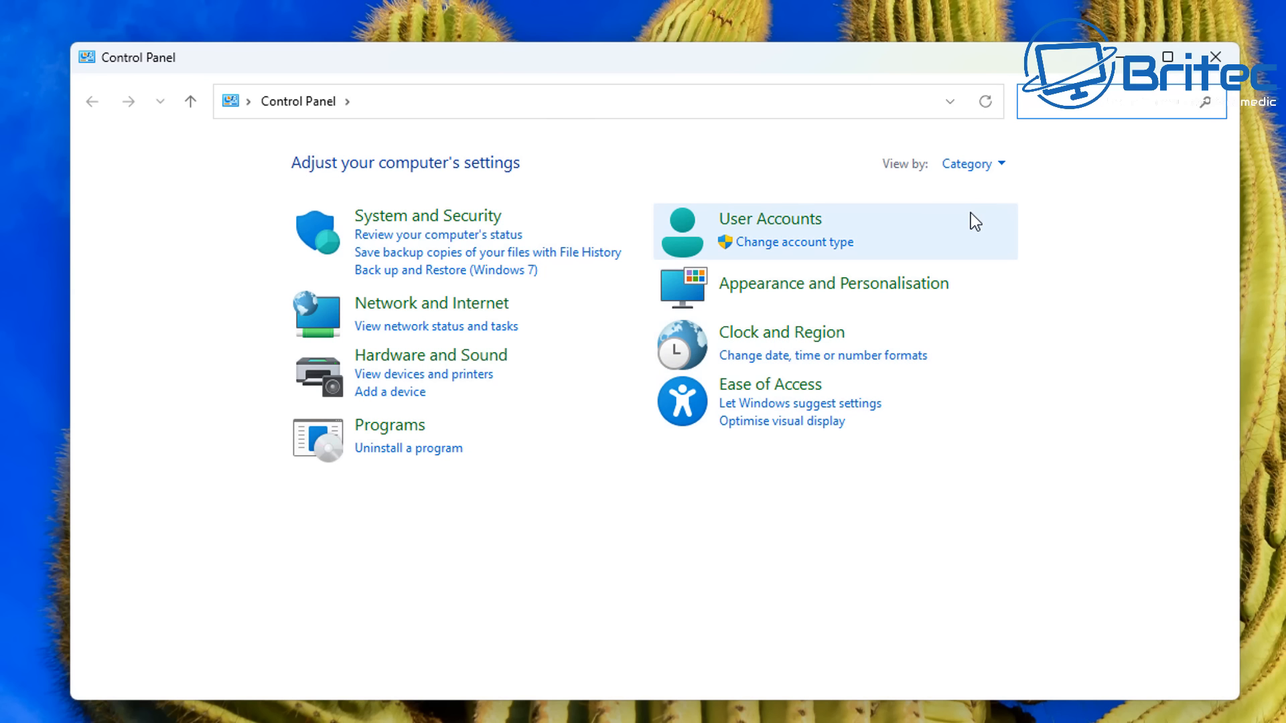
{"action": "left_click", "coordinate": [1007, 163]}
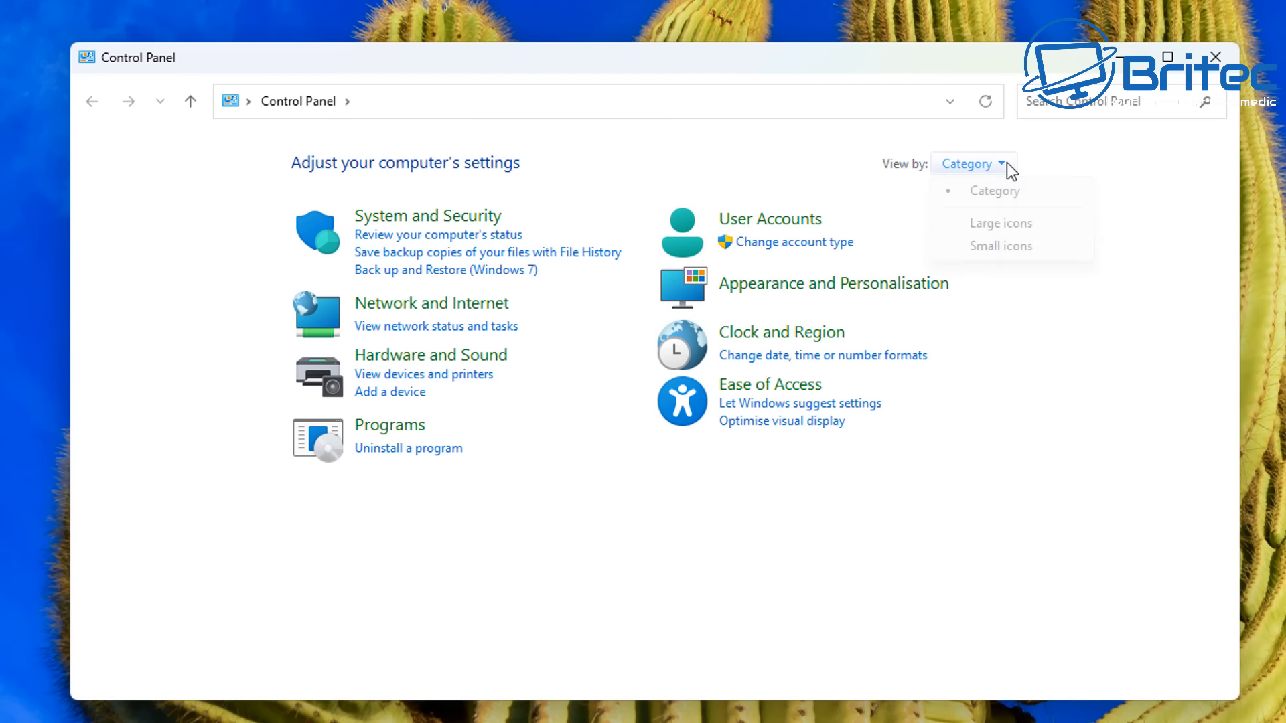
{"action": "left_click", "coordinate": [988, 225]}
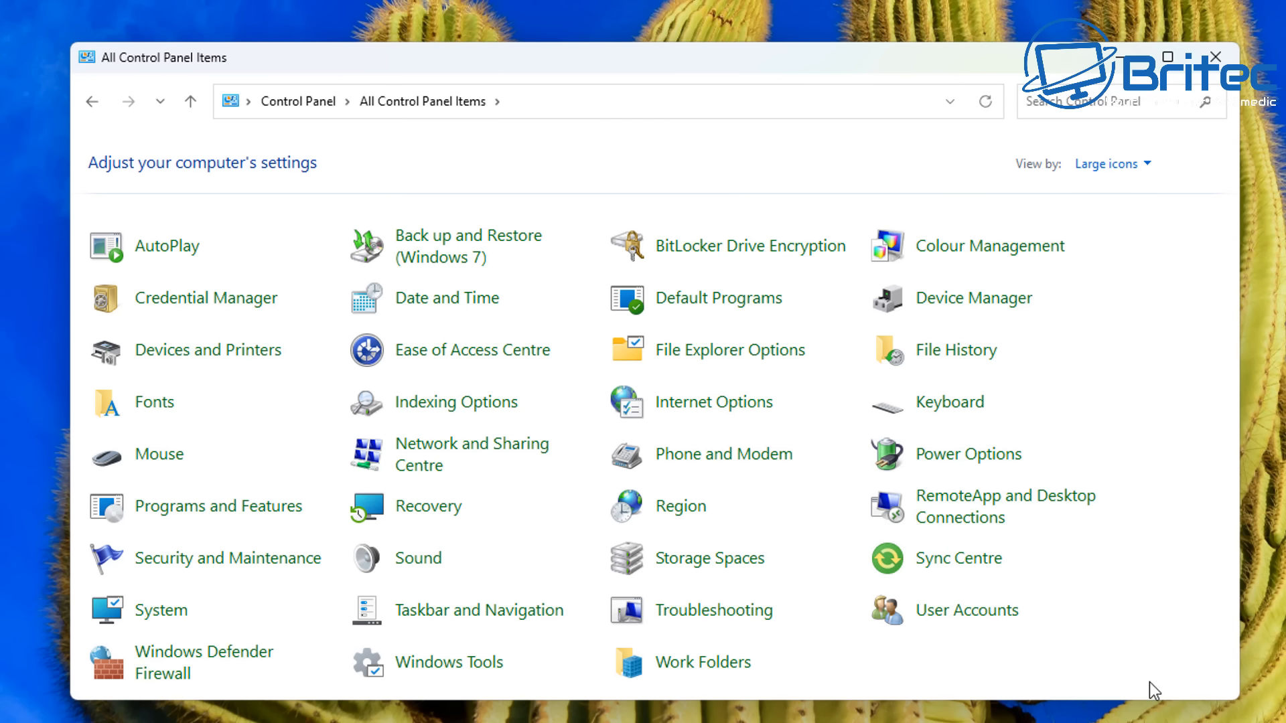
{"action": "left_click", "coordinate": [462, 672]}
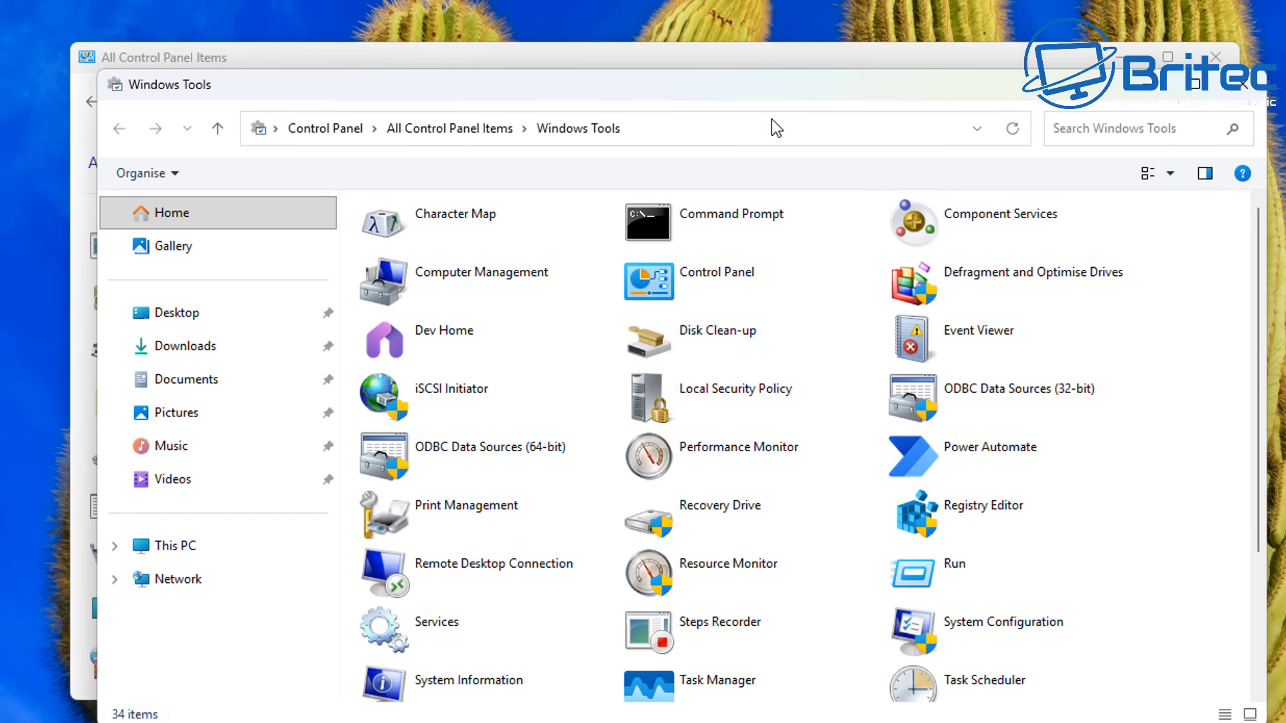
- Open Task Scheduler from Windows Tools and enlarge its window
{"action": "left_click_drag", "start_coordinate": [761, 84], "coordinate": [757, 54]}
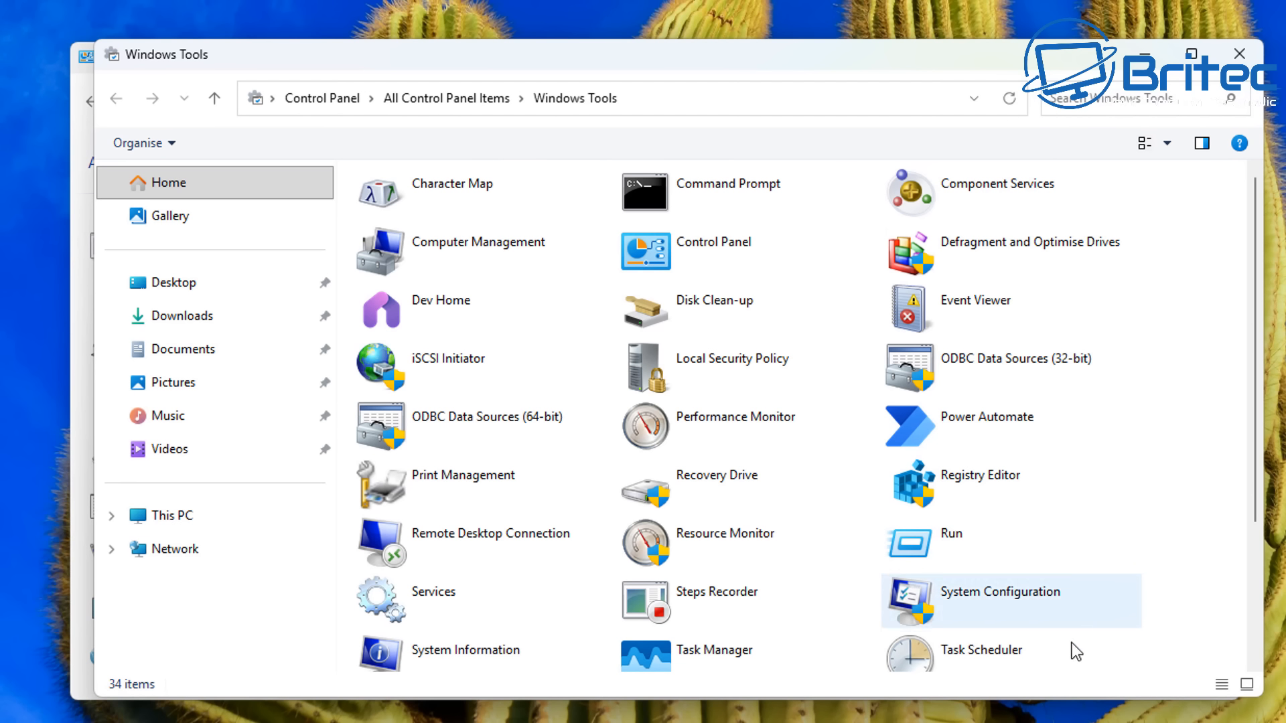
{"action": "scroll", "coordinate": [987, 649], "scroll_direction": "down", "scroll_amount": 3}
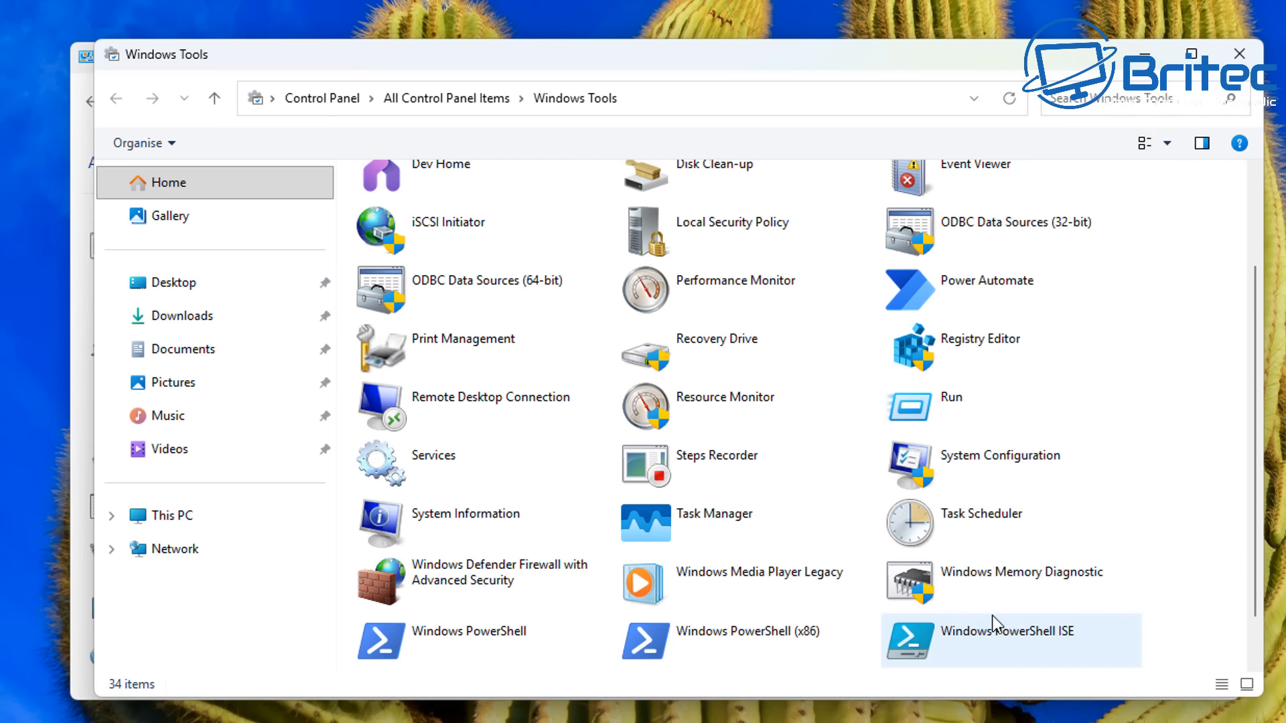
{"action": "left_click", "coordinate": [998, 519]}
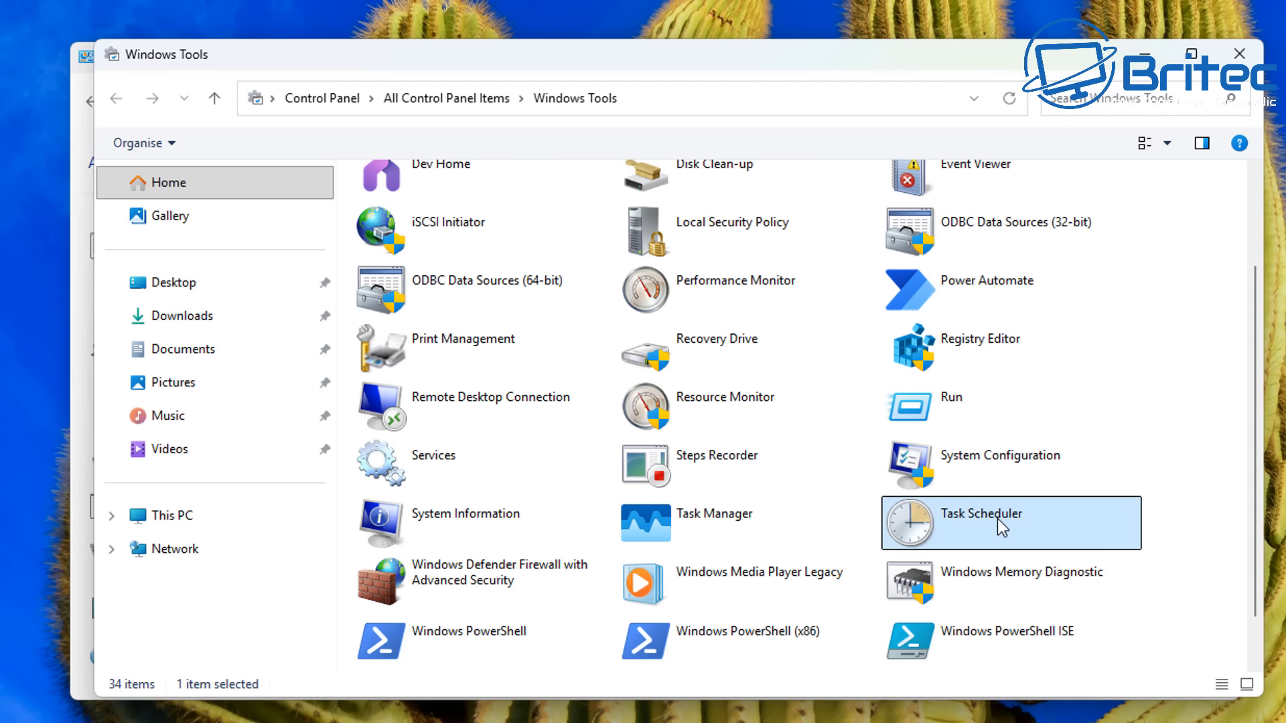
{"action": "double_click", "coordinate": [998, 518]}
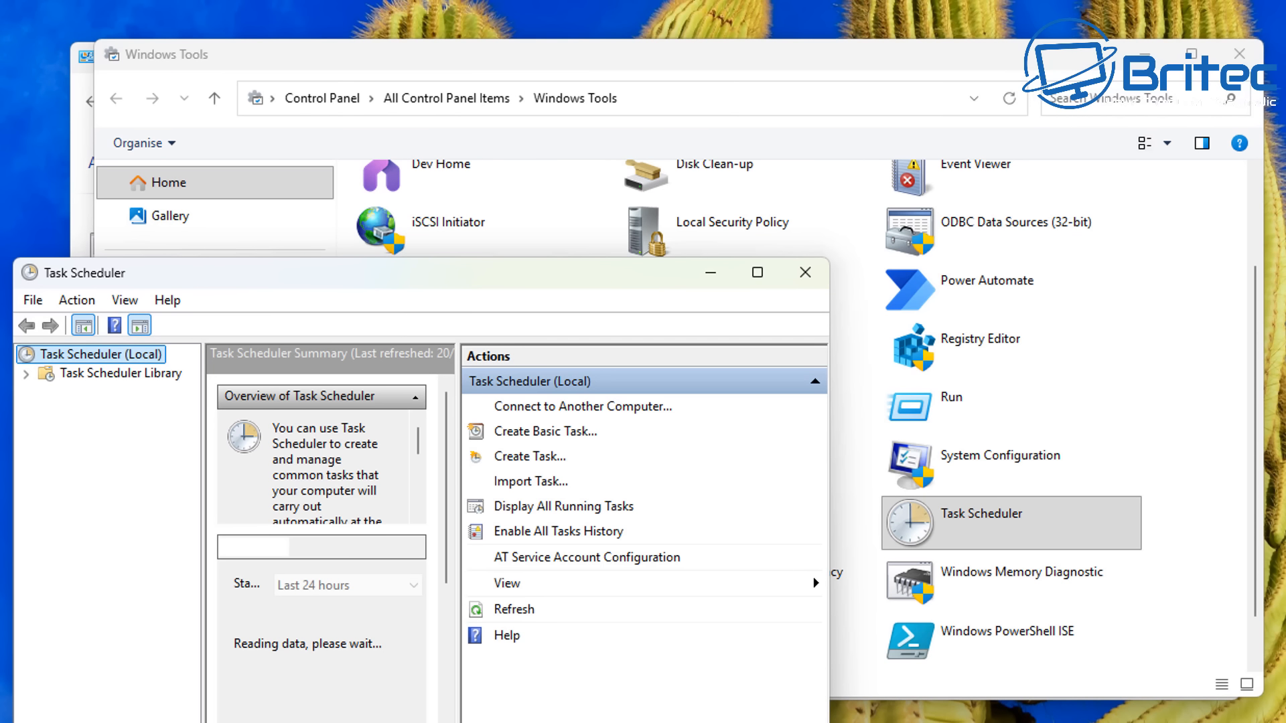
{"action": "left_click_drag", "start_coordinate": [454, 282], "coordinate": [470, 44]}
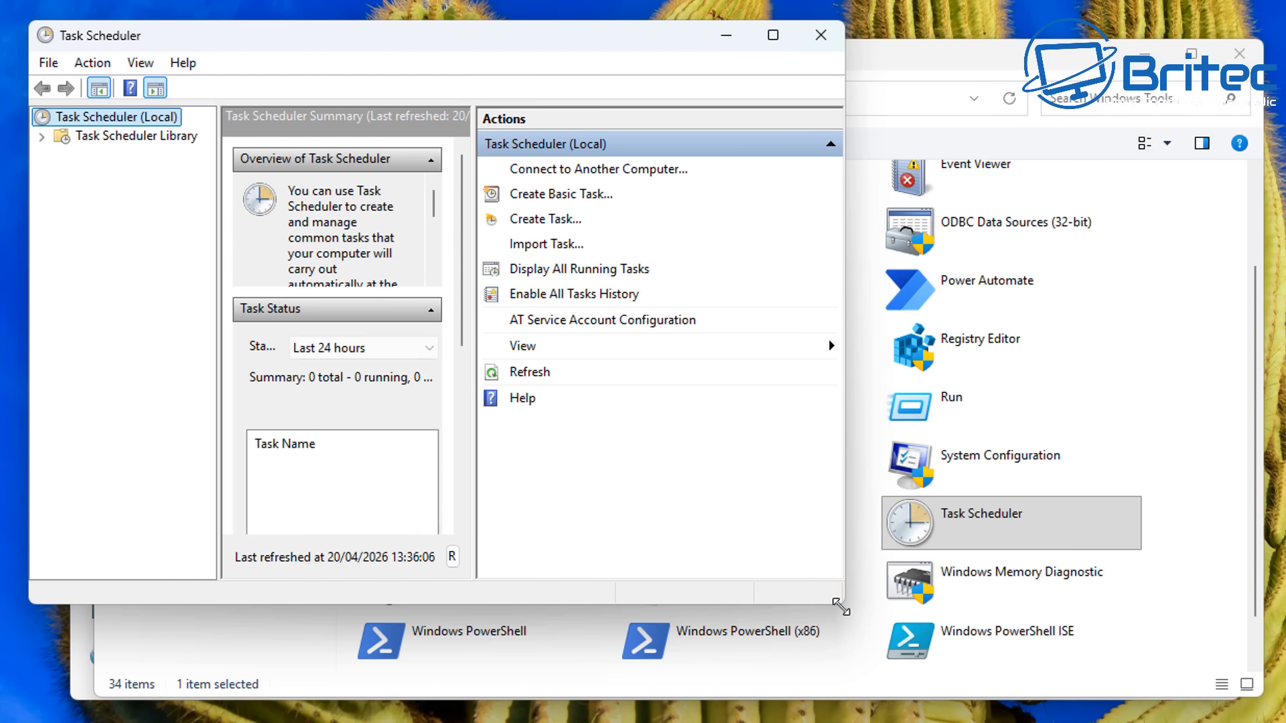
{"action": "left_click_drag", "start_coordinate": [841, 607], "coordinate": [1285, 722]}
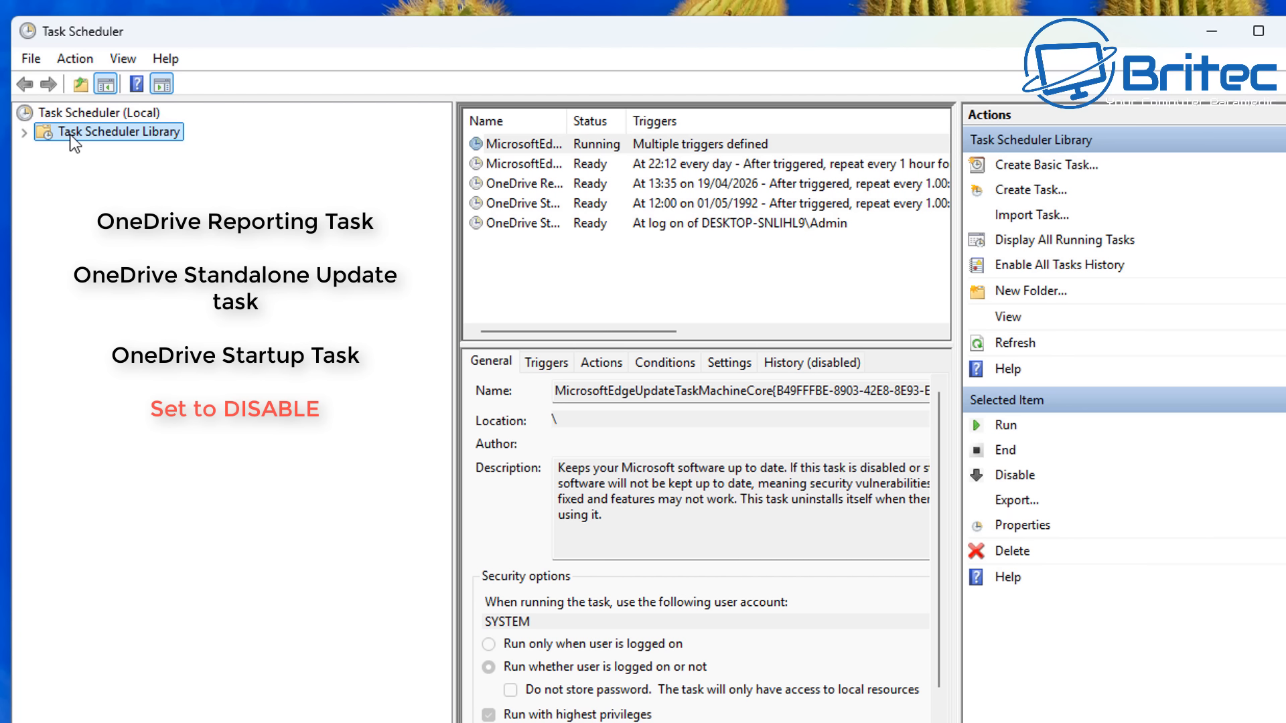
- Disable the OneDrive Reporting Task in the Task Scheduler Library
{"action": "left_click_drag", "start_coordinate": [566, 126], "coordinate": [737, 138]}
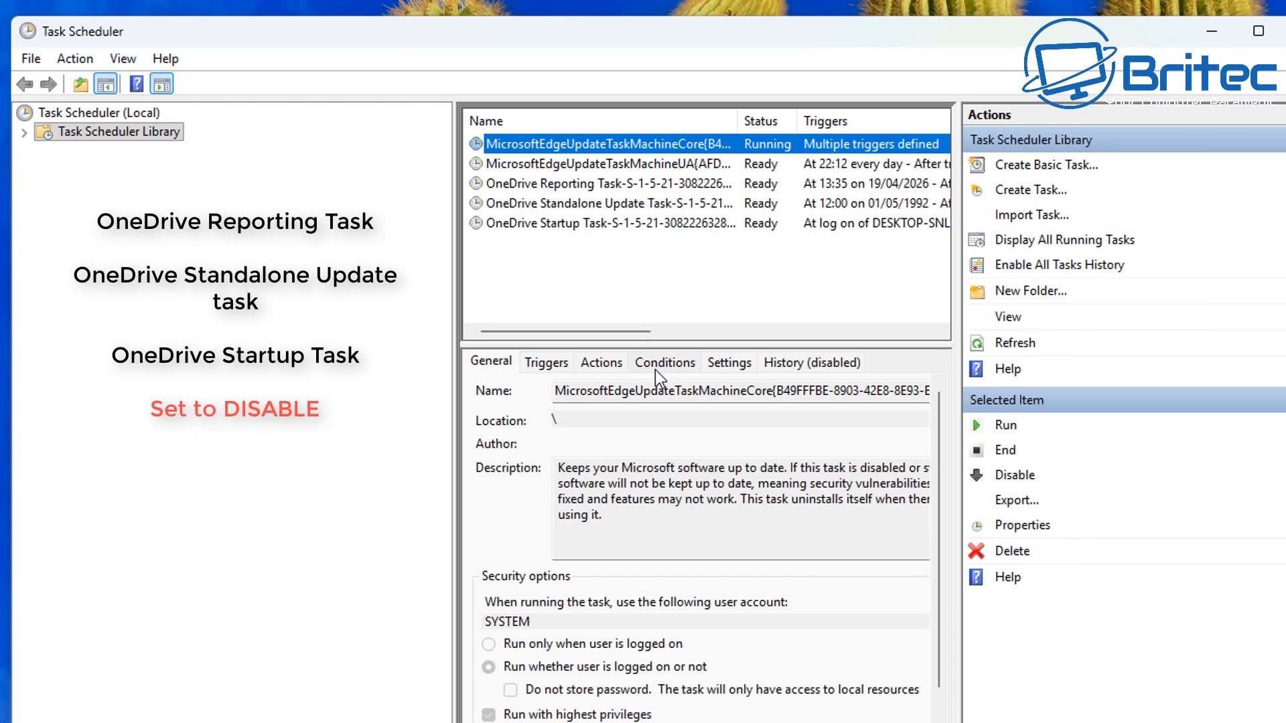
{"action": "left_click", "coordinate": [563, 184]}
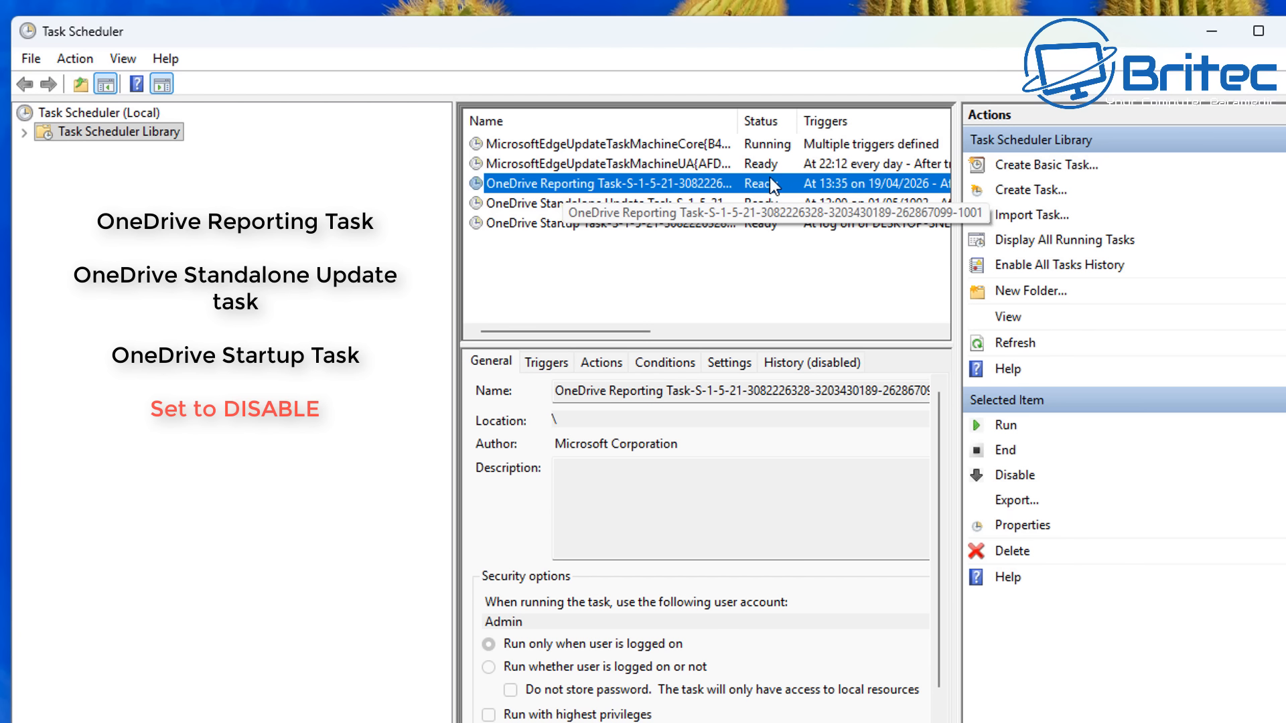
{"action": "left_click_drag", "start_coordinate": [803, 125], "coordinate": [853, 124]}
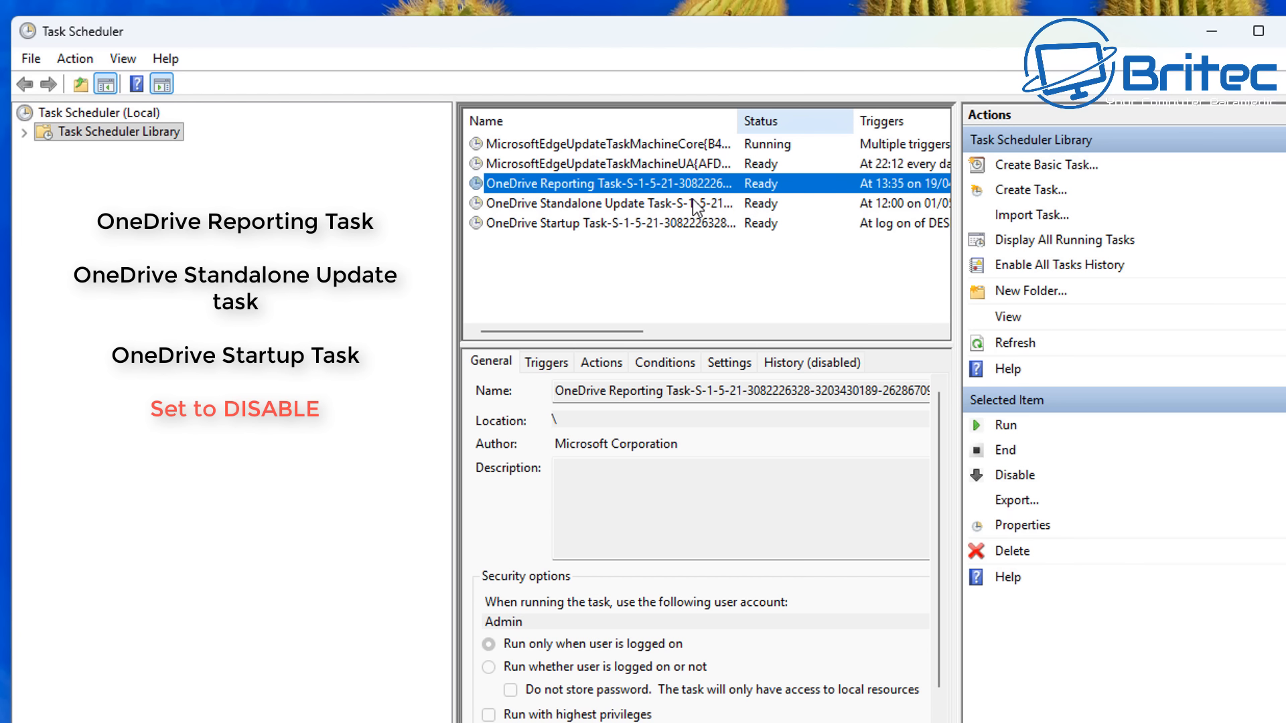
{"action": "right_click", "coordinate": [564, 183]}
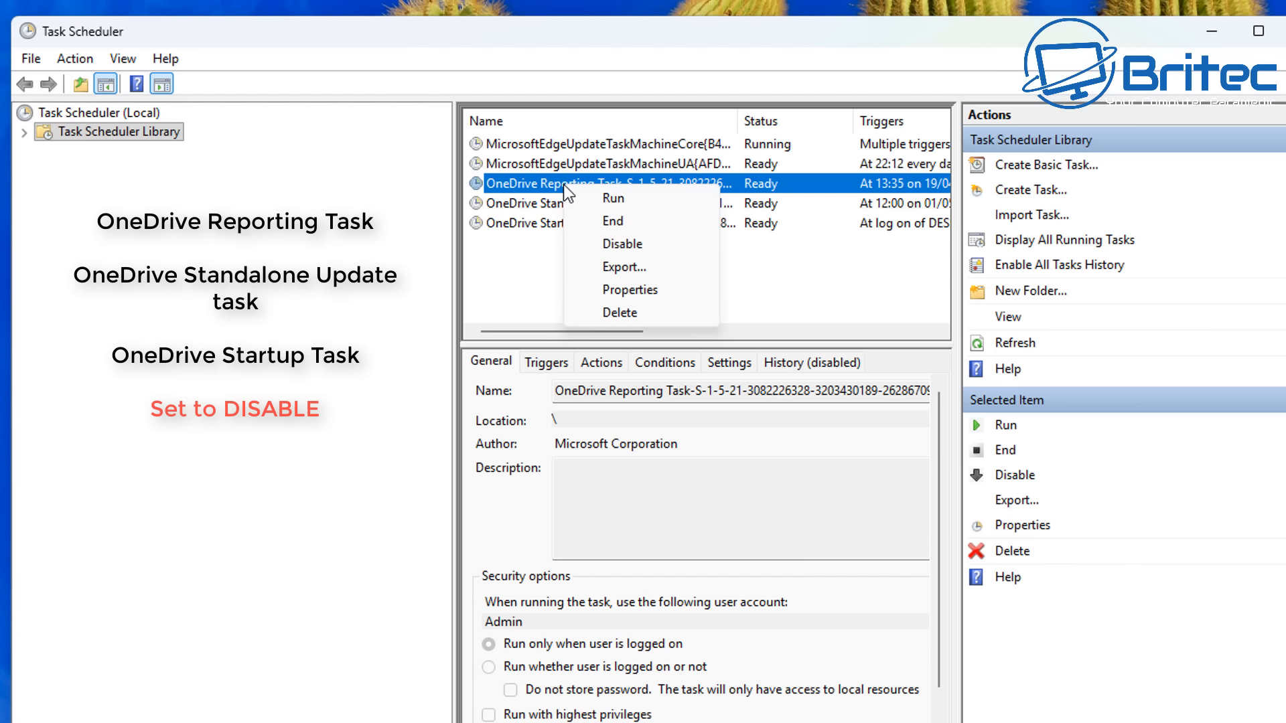
{"action": "left_click", "coordinate": [641, 245]}
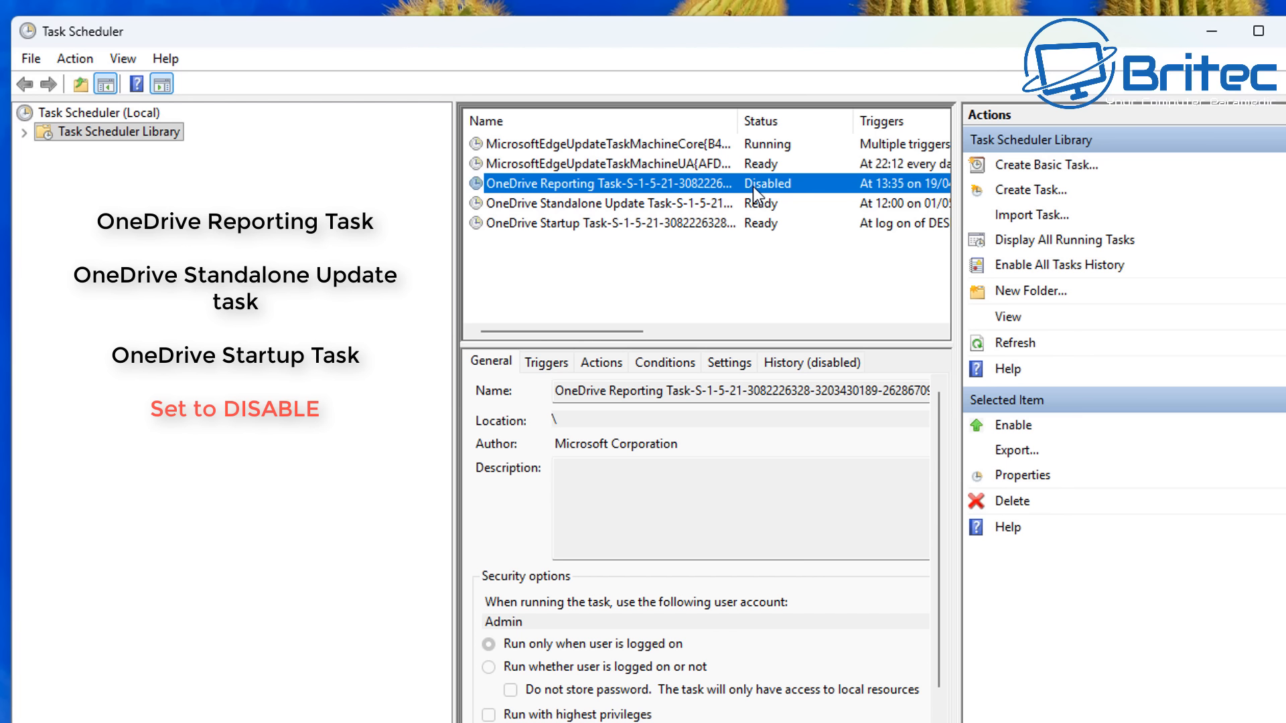
- Disable the OneDrive Standalone Update Task in the Task Scheduler Library
{"action": "left_click", "coordinate": [578, 203]}
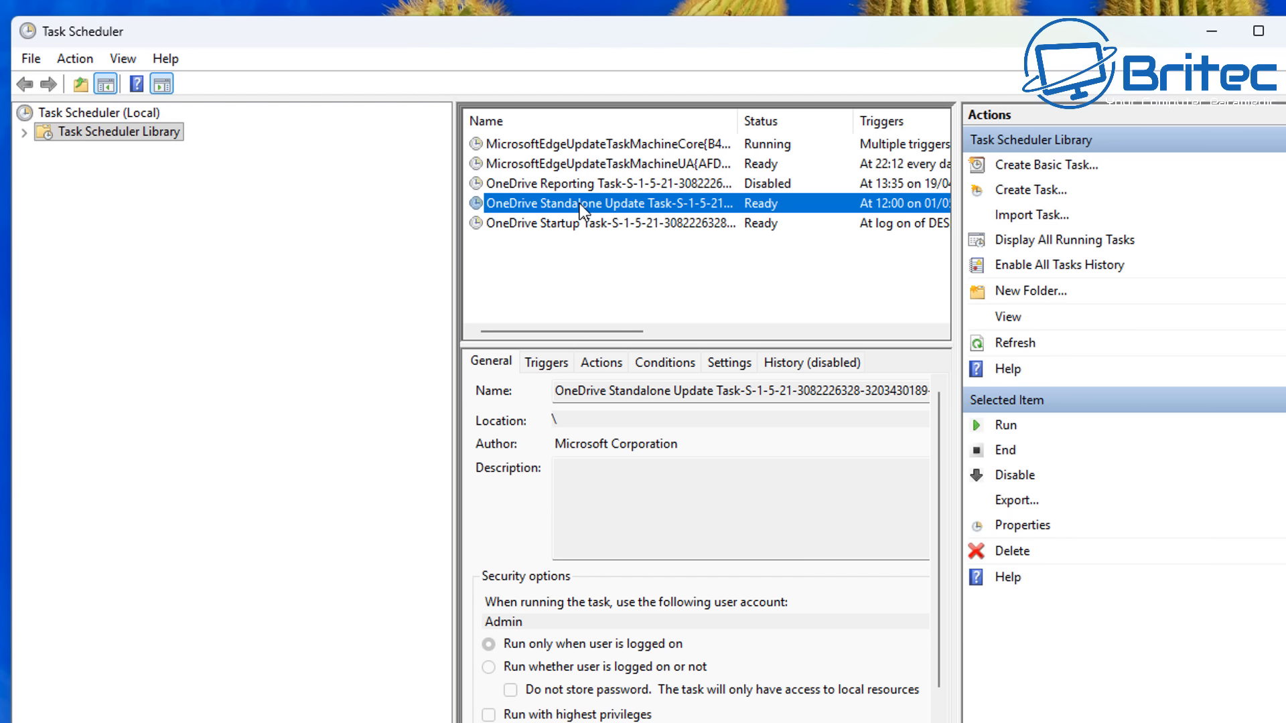
{"action": "right_click", "coordinate": [580, 204]}
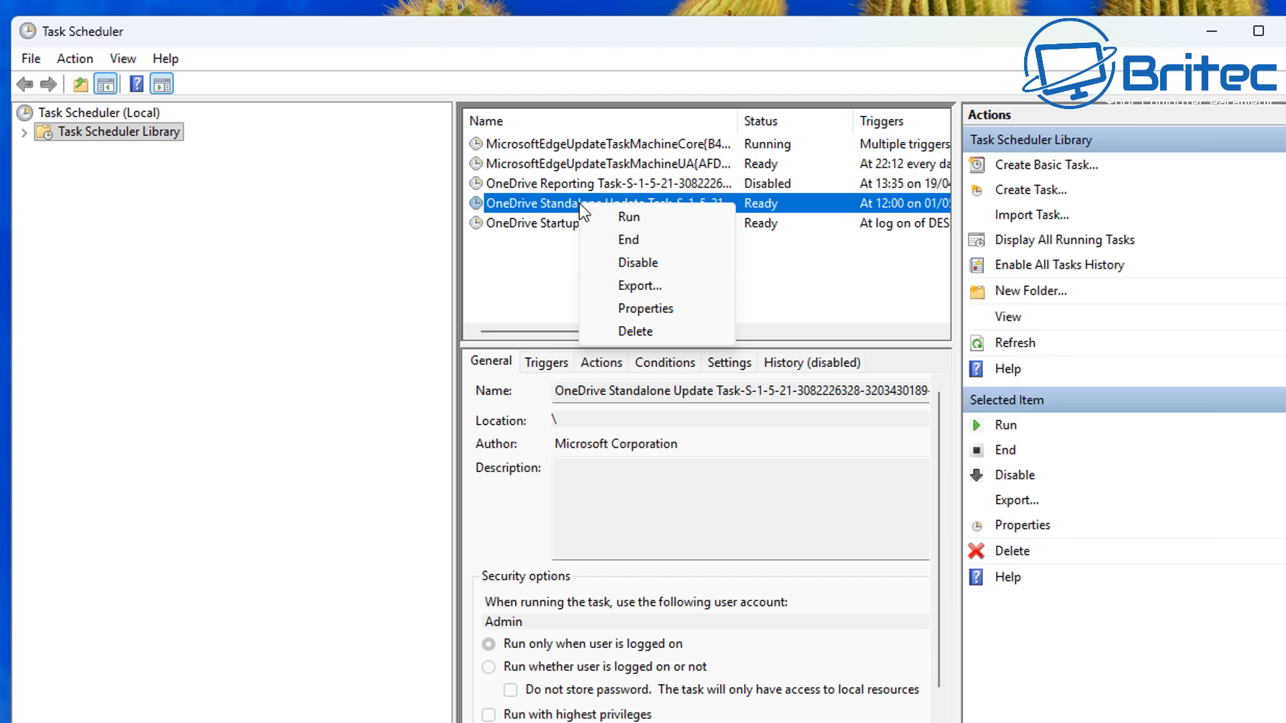
{"action": "left_click", "coordinate": [638, 262]}
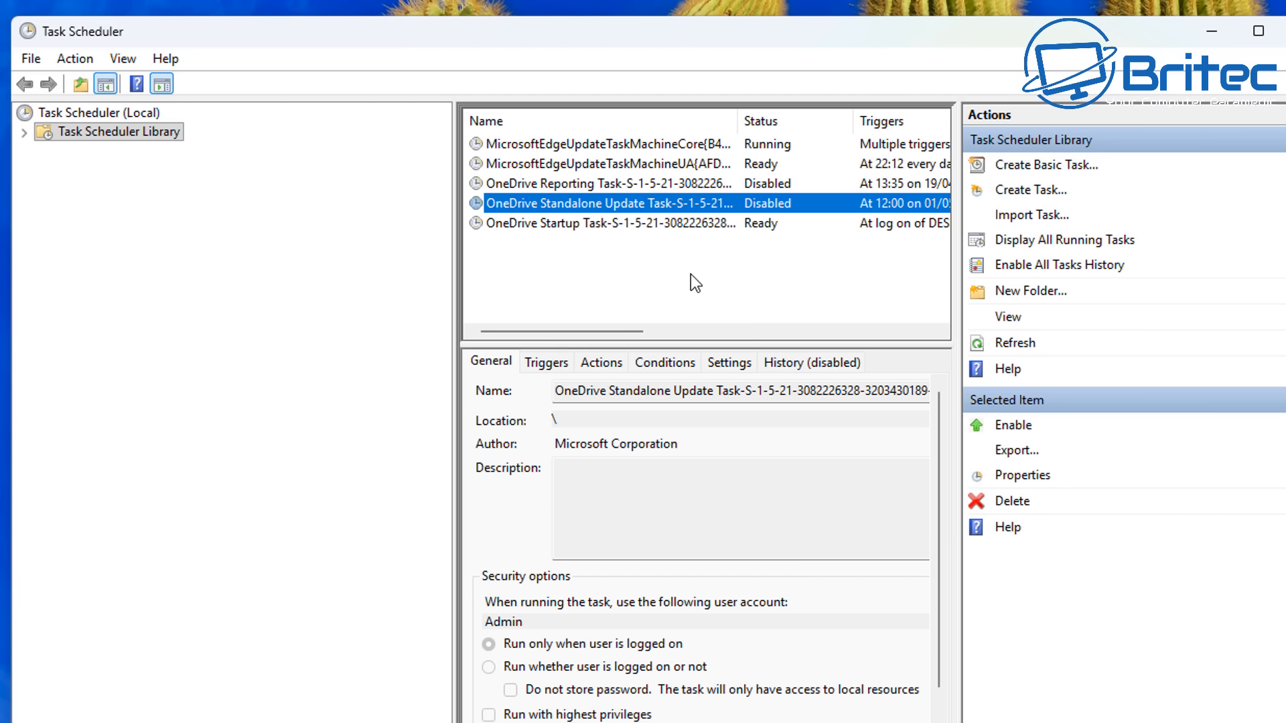
- Disable the OneDrive Startup Task in the Task Scheduler Library
{"action": "left_click", "coordinate": [611, 227]}
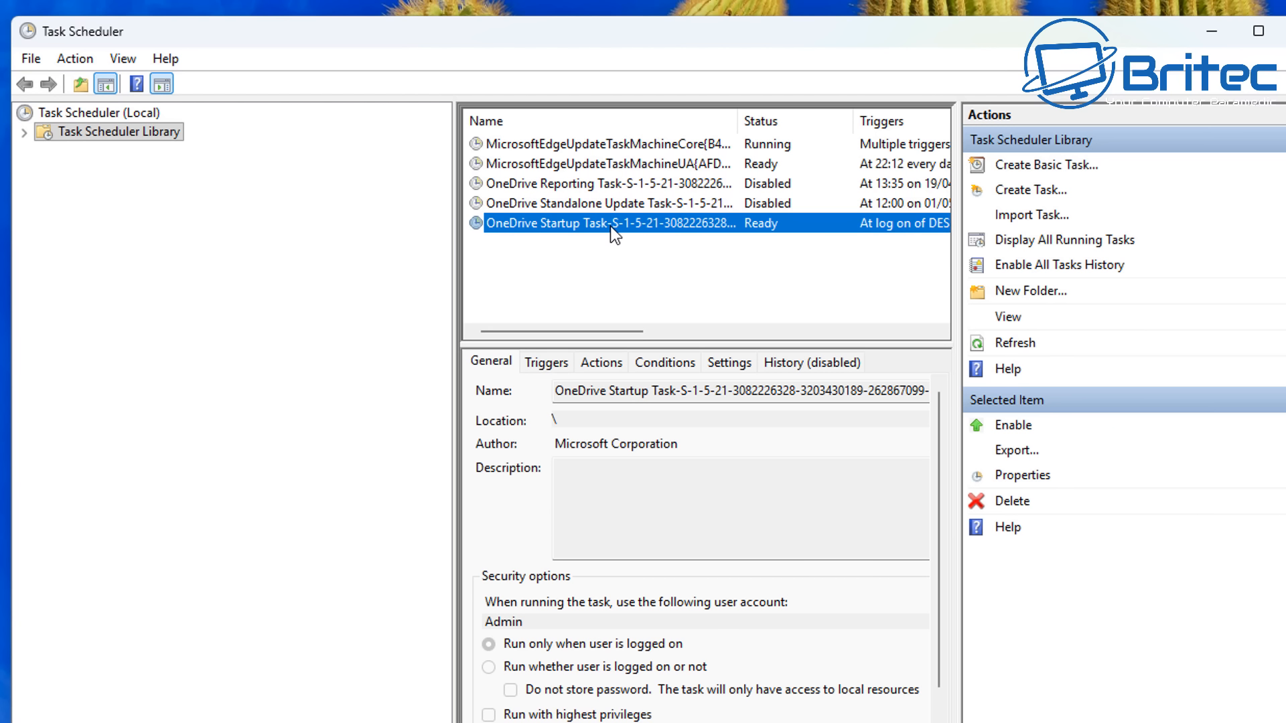
{"action": "right_click", "coordinate": [610, 227]}
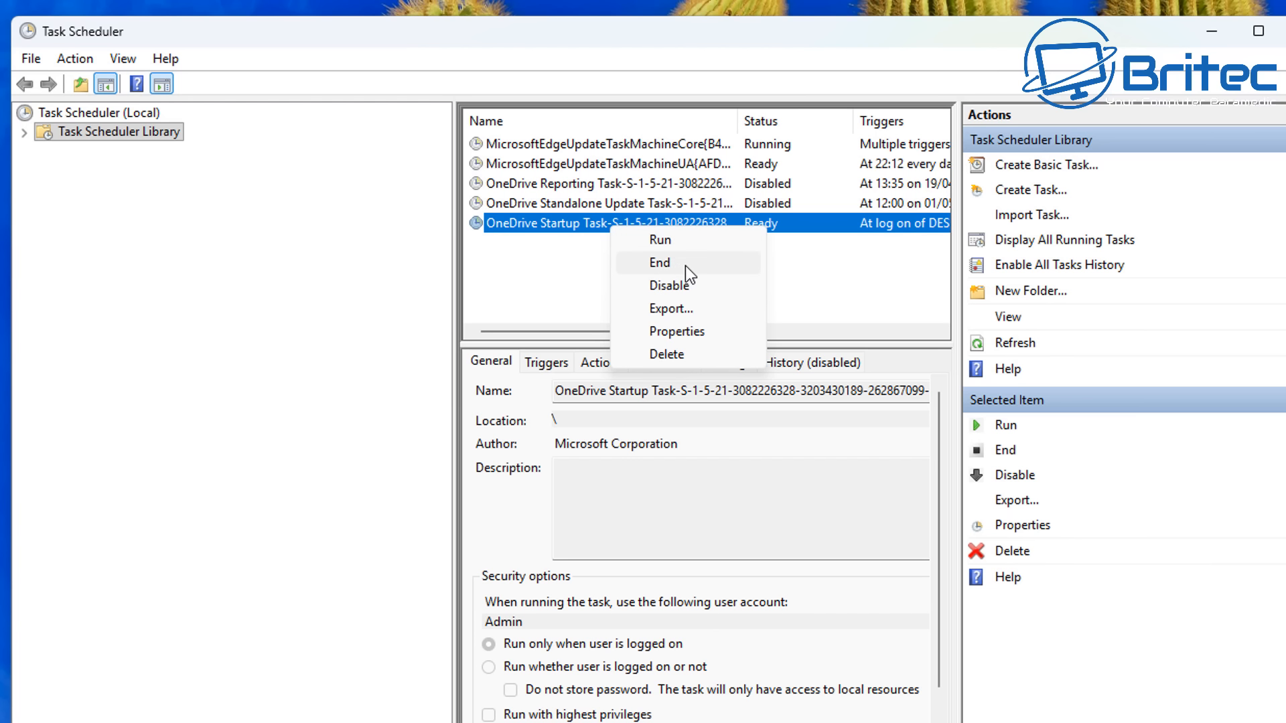
{"action": "left_click", "coordinate": [682, 288]}
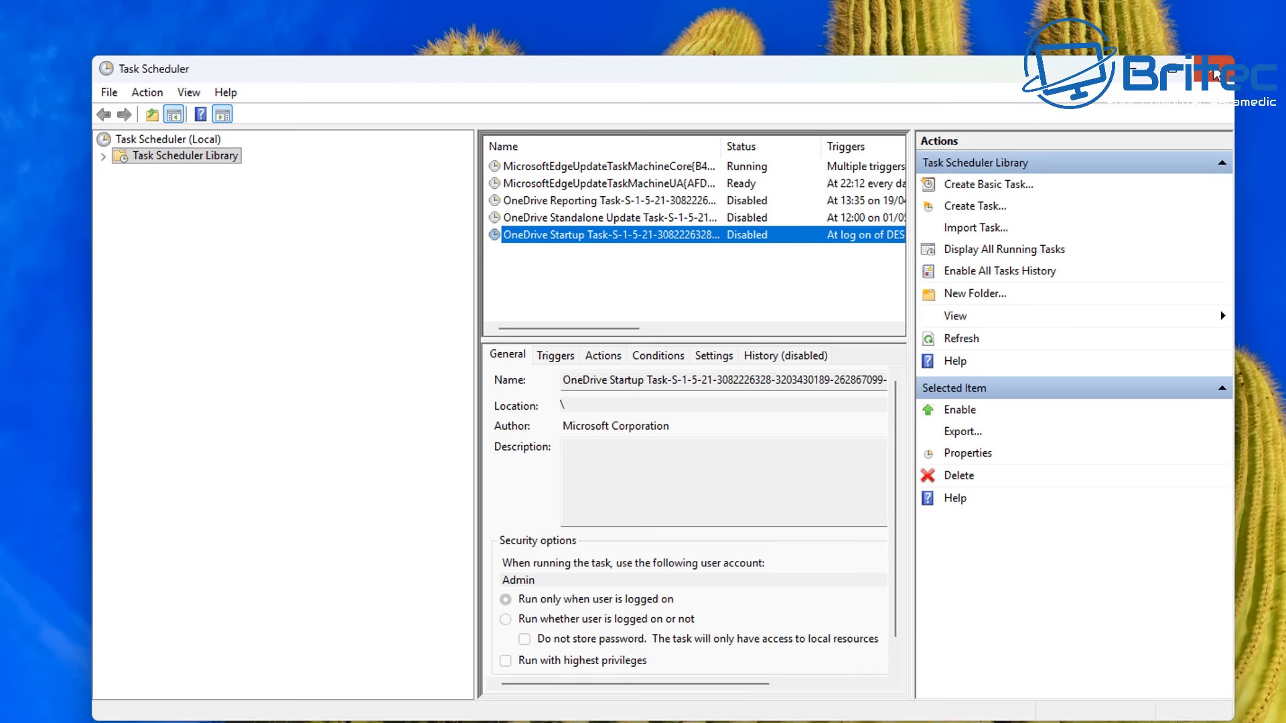
- Close Task Scheduler and the Windows Tools window
{"action": "left_click", "coordinate": [1285, 31]}
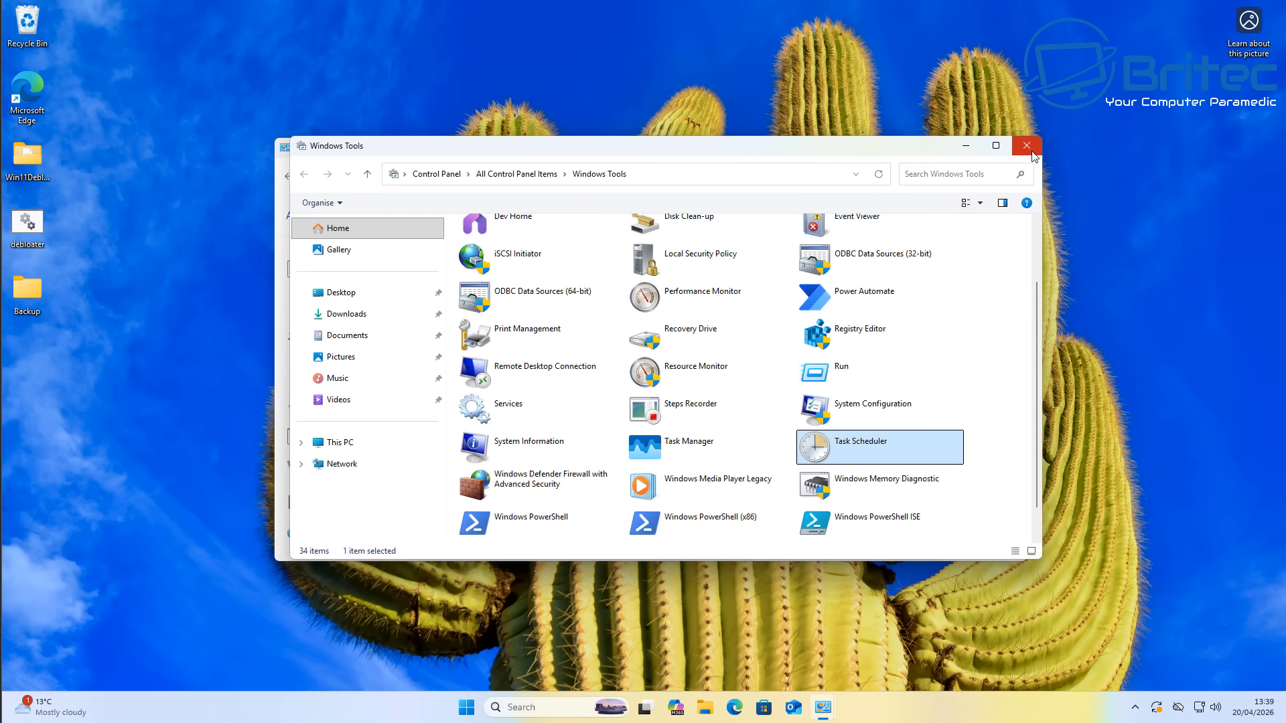
{"action": "left_click", "coordinate": [1024, 146]}
{"action": "left_click", "coordinate": [1013, 150]}
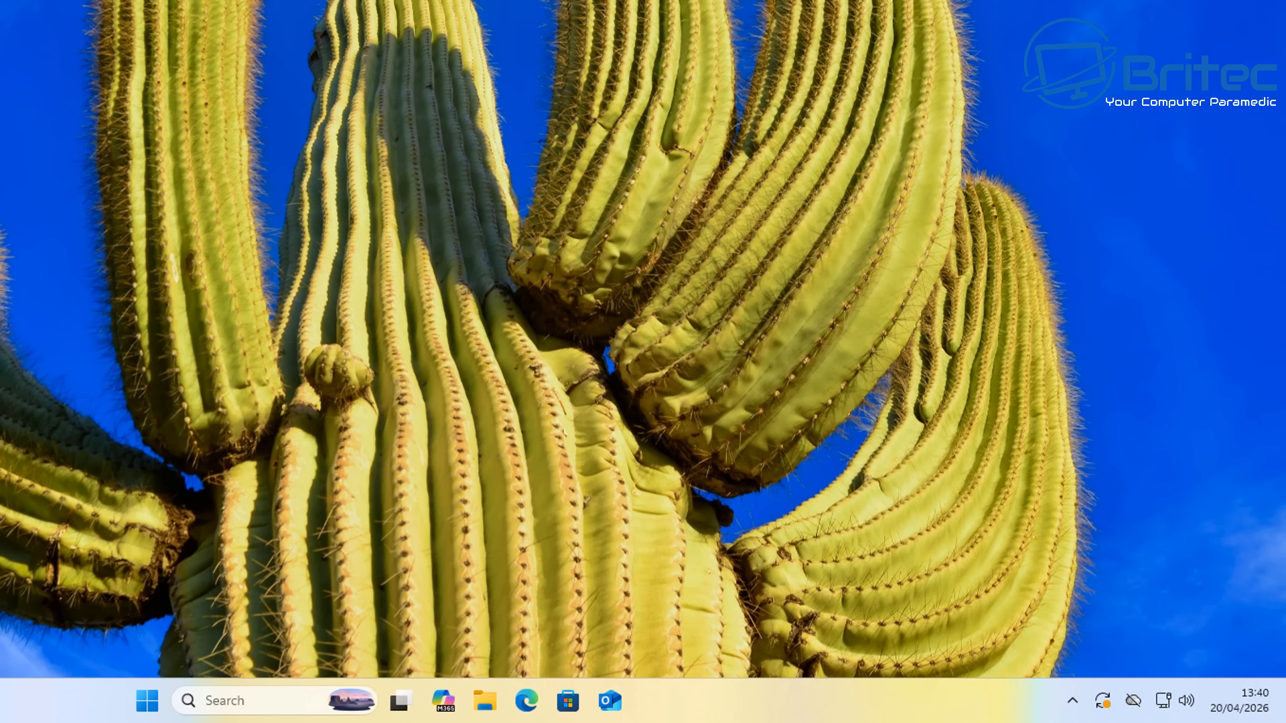
- Quit OneDrive from its notification-area icon and confirm quitting
{"action": "left_click", "coordinate": [1133, 703]}
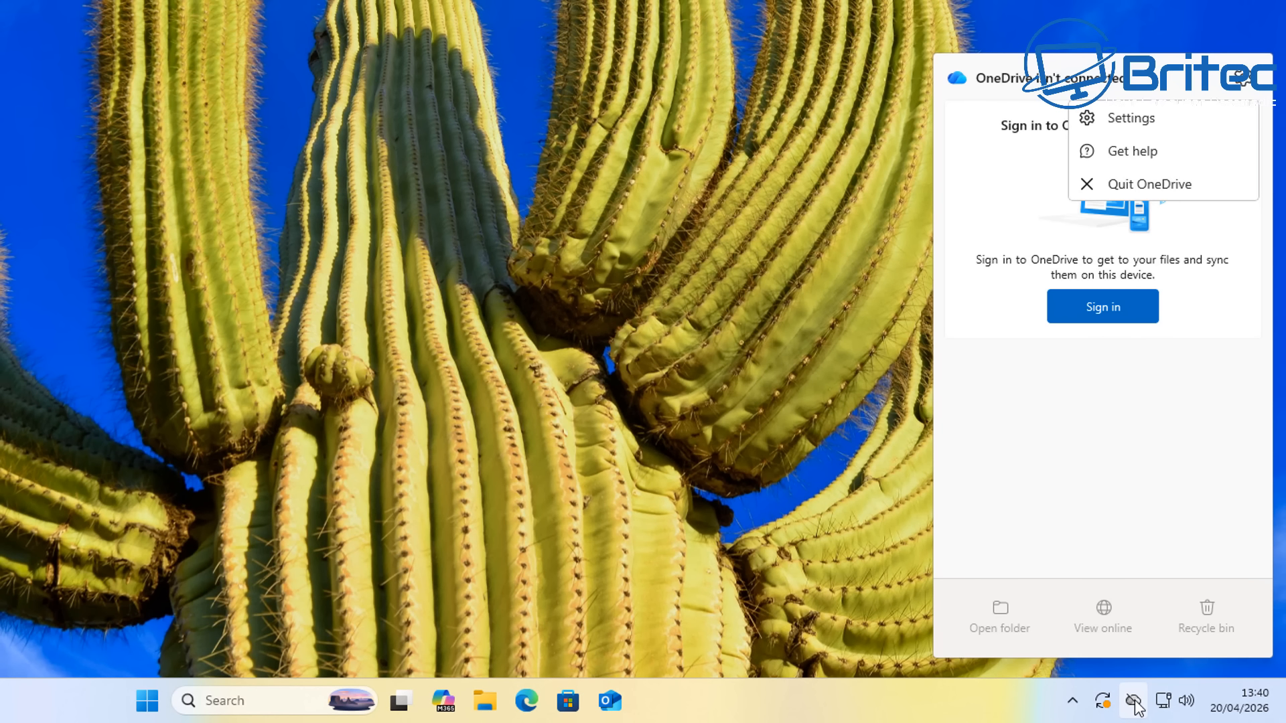
{"action": "left_click", "coordinate": [1148, 185]}
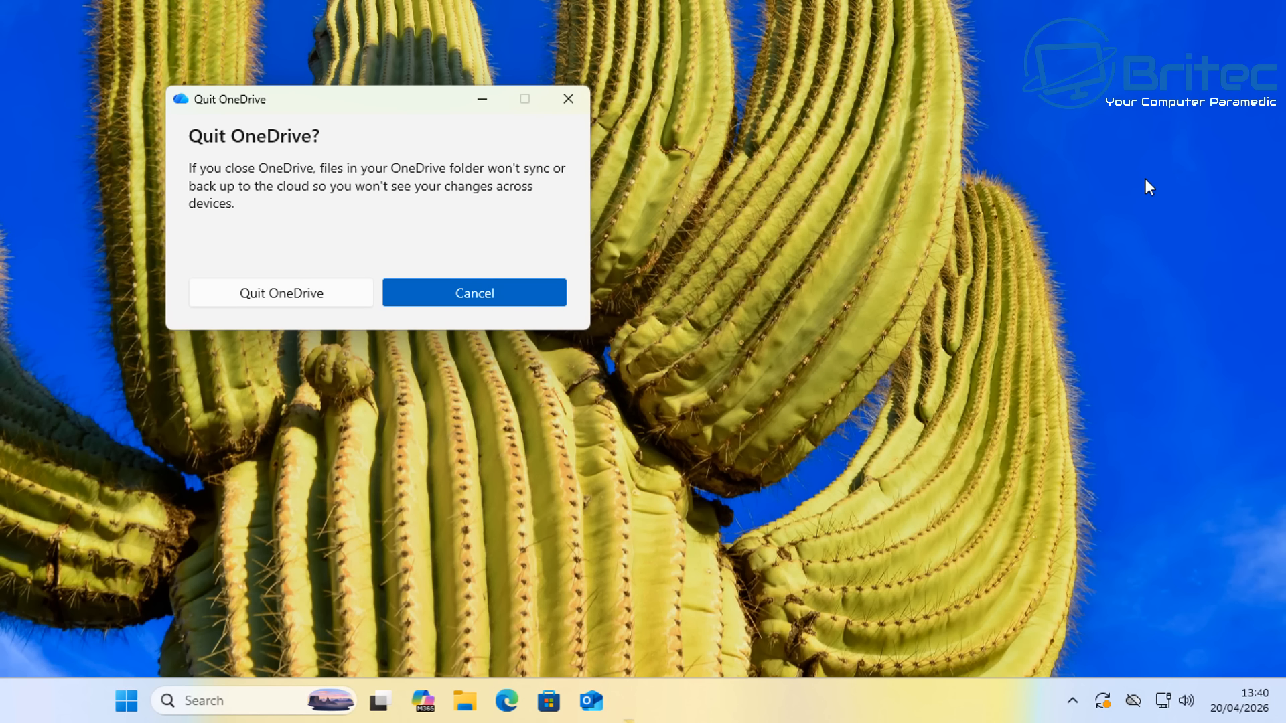
{"action": "left_click", "coordinate": [319, 295]}
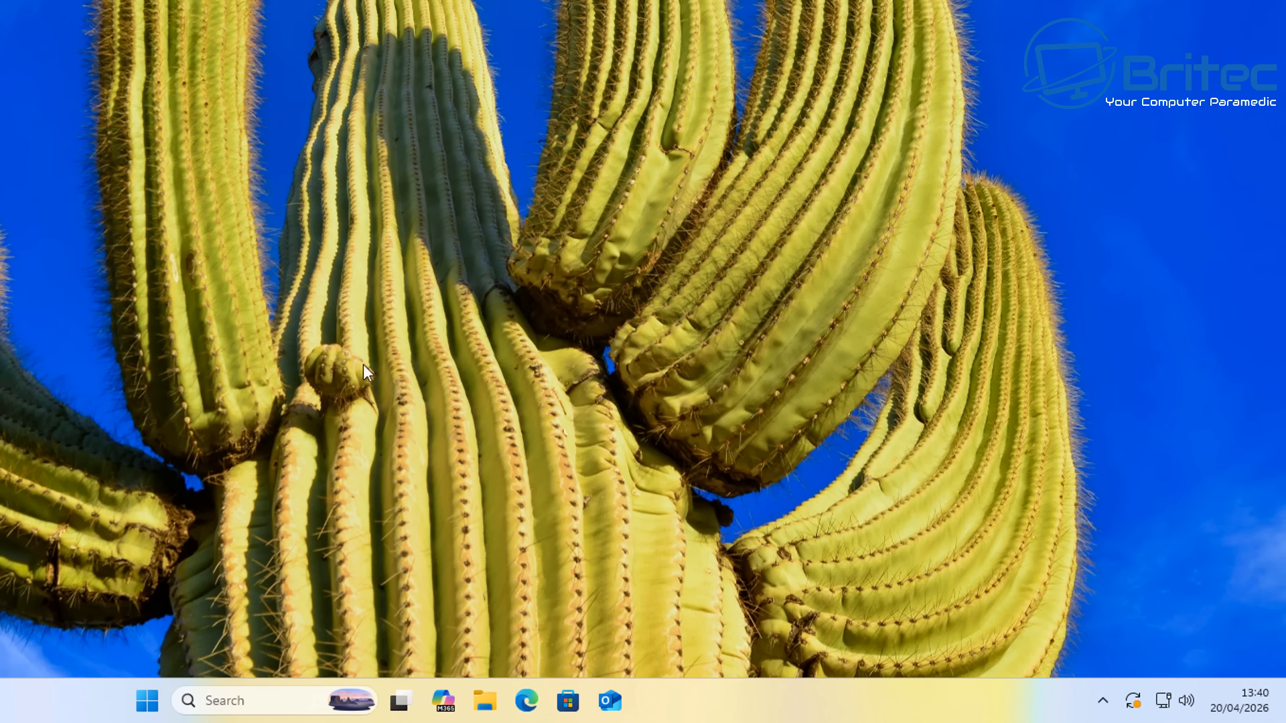
- Restart the computer from the Start menu's power options
{"action": "left_click", "coordinate": [147, 701]}
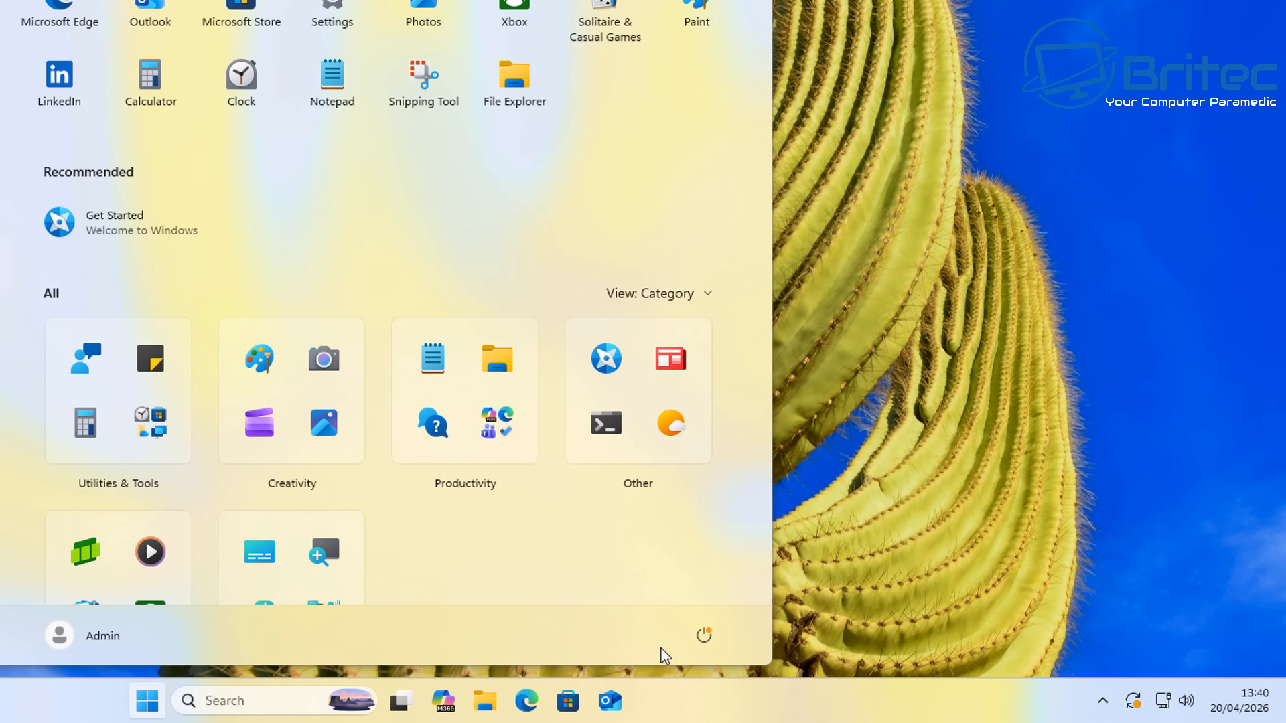
{"action": "left_click", "coordinate": [704, 636]}
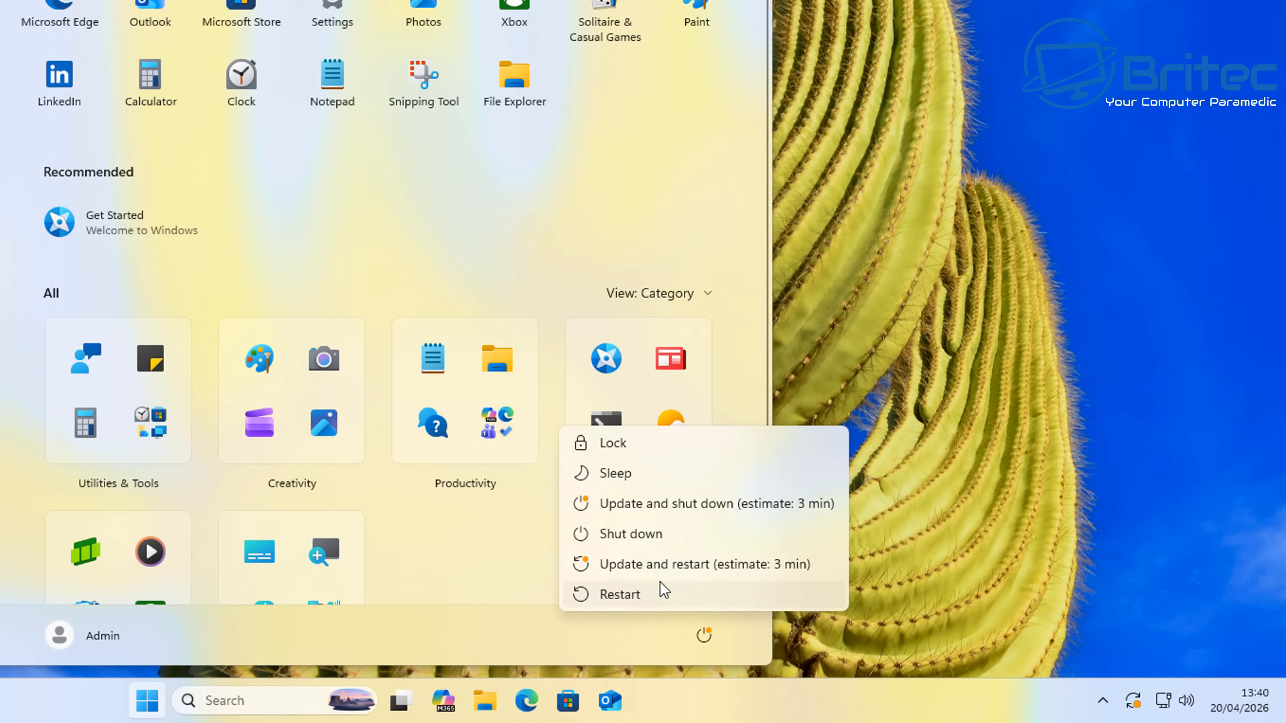
{"action": "left_click", "coordinate": [673, 571]}
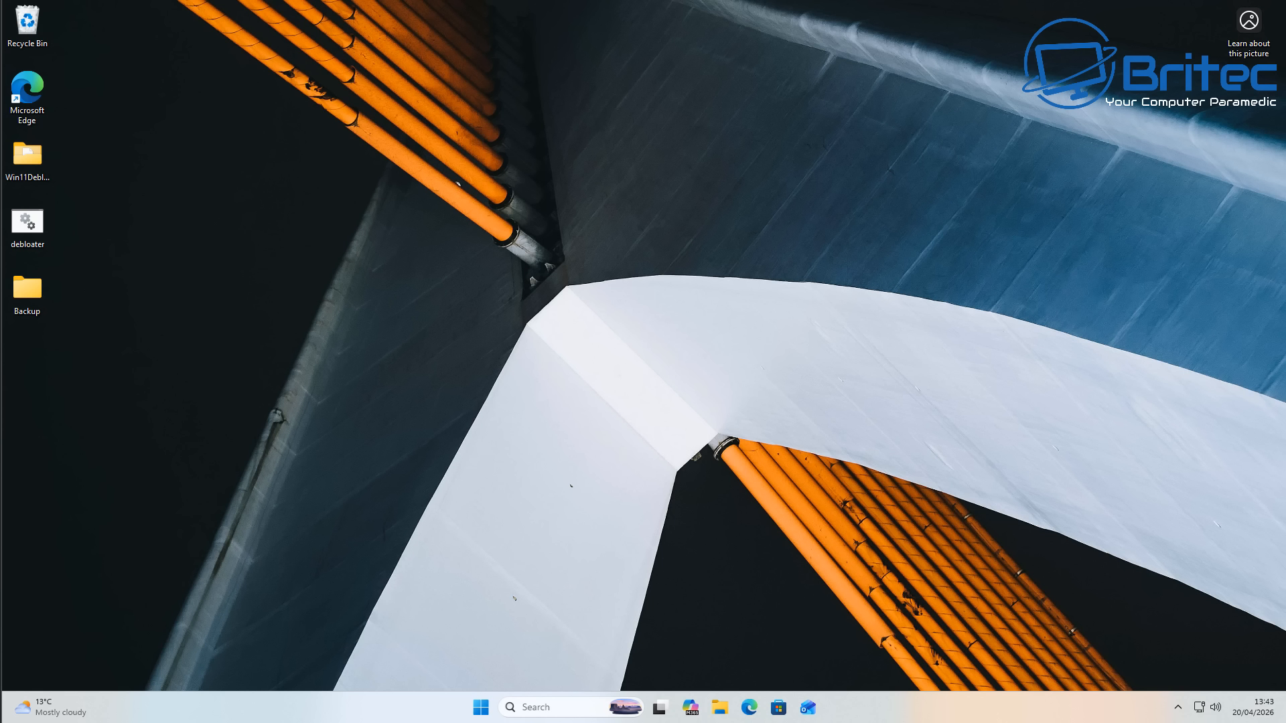
- Check the hidden notification-area icons, then open Programs and Features from Control Panel and inspect the Microsoft OneDrive entry
{"action": "left_click", "coordinate": [1178, 707]}
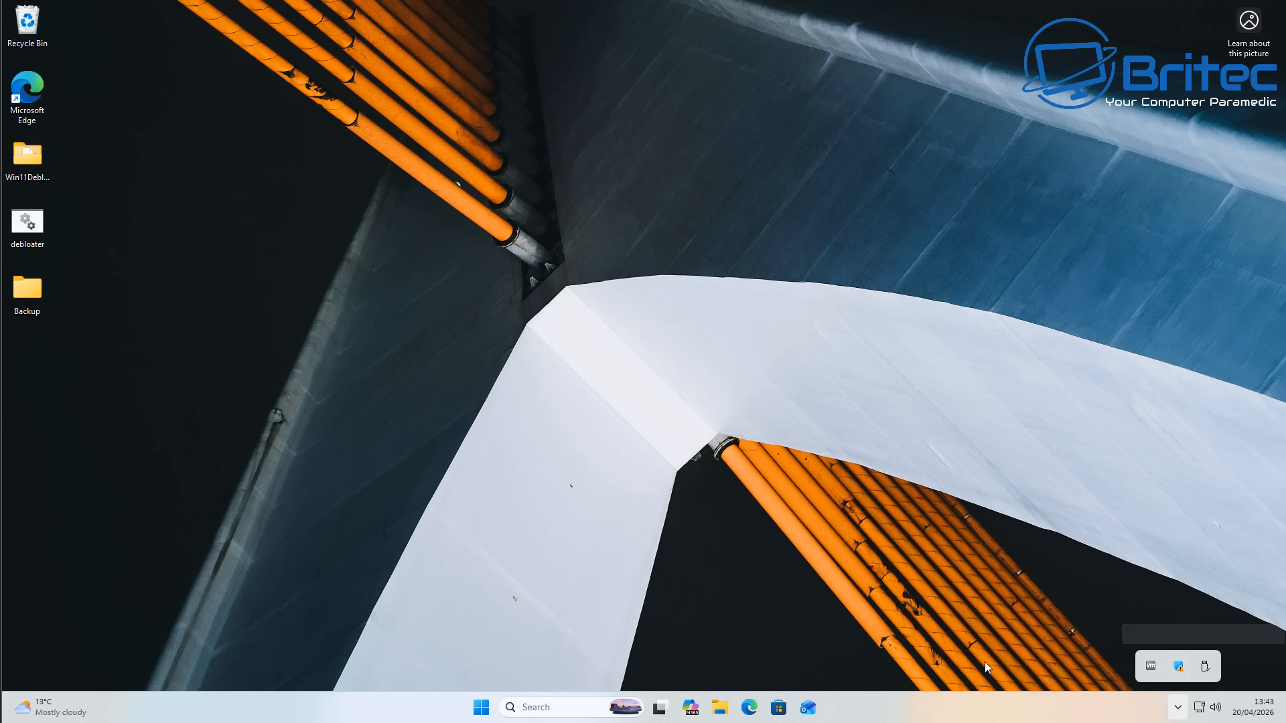
{"action": "left_click", "coordinate": [807, 636]}
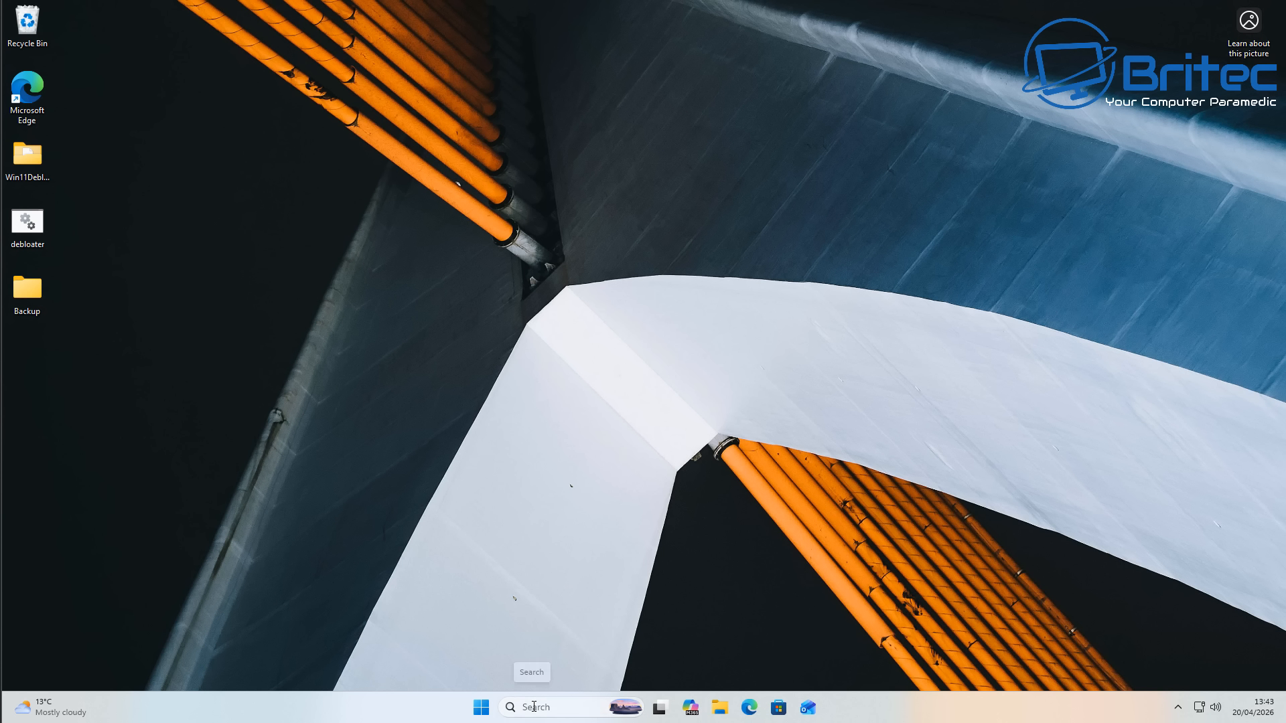
{"action": "left_click", "coordinate": [534, 706]}
{"action": "type", "text": "control Panel"}
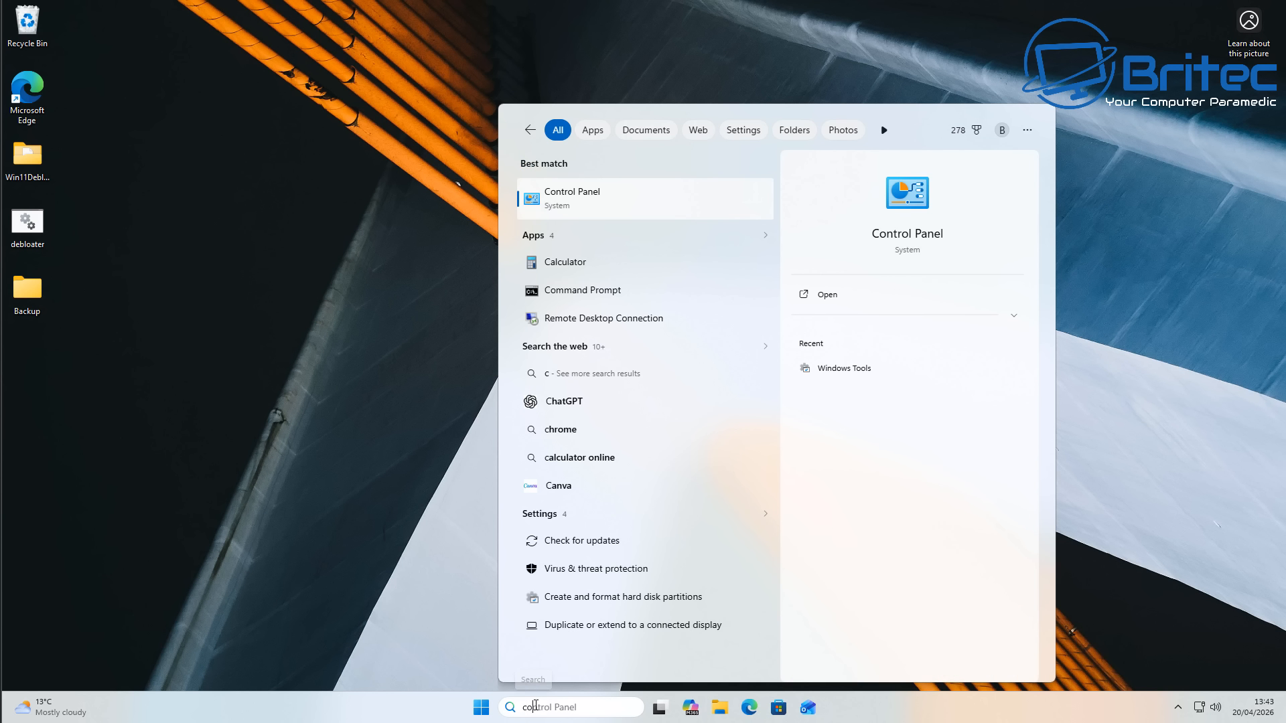
{"action": "left_click", "coordinate": [632, 205]}
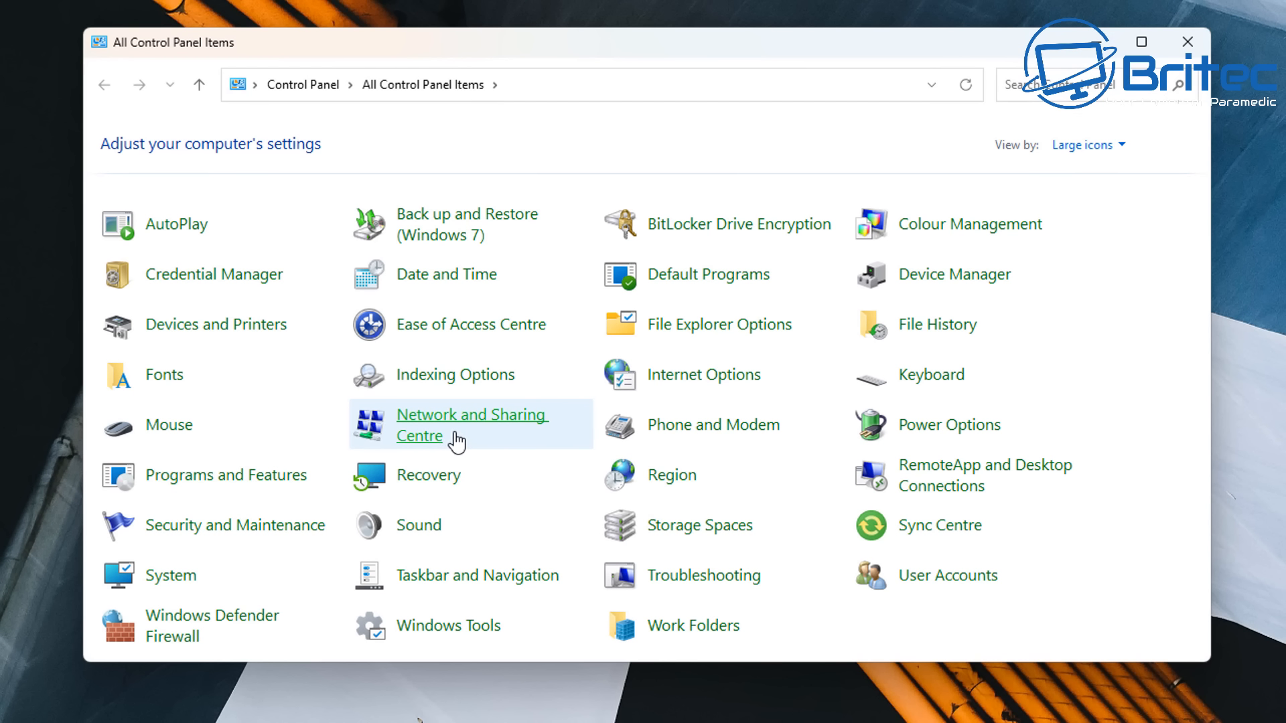
{"action": "left_click", "coordinate": [209, 477]}
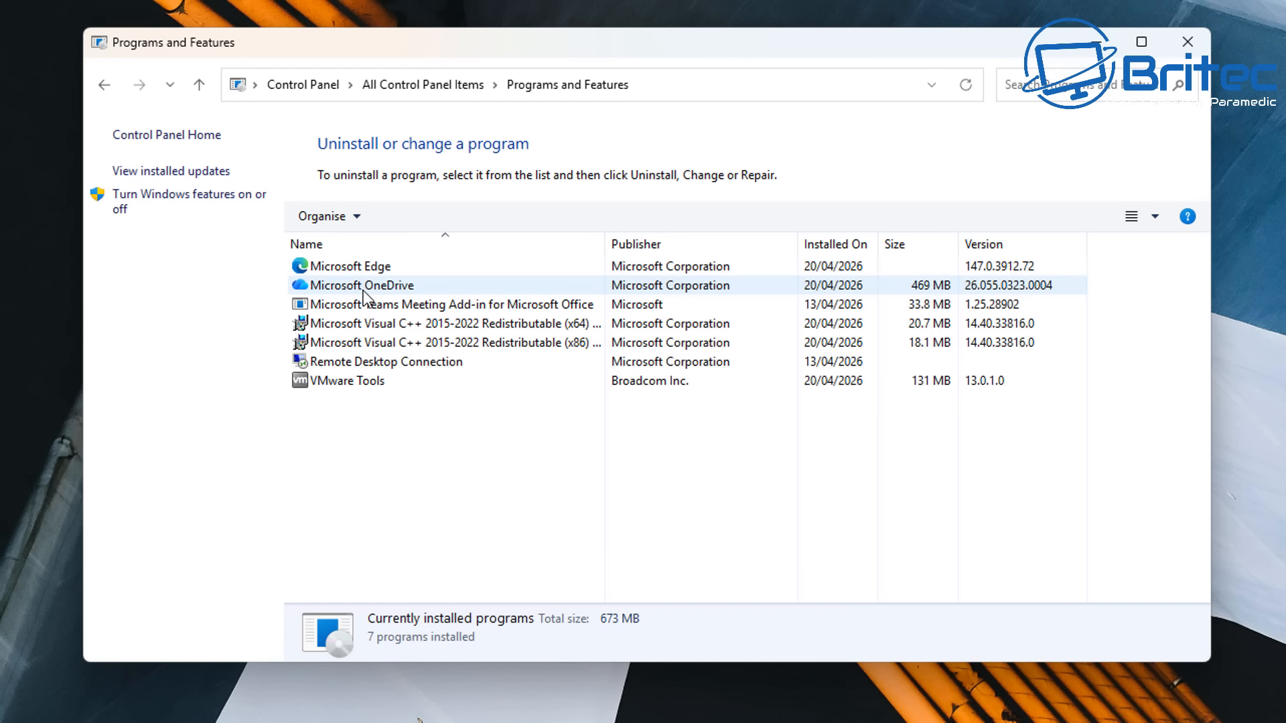
{"action": "left_click", "coordinate": [365, 292]}
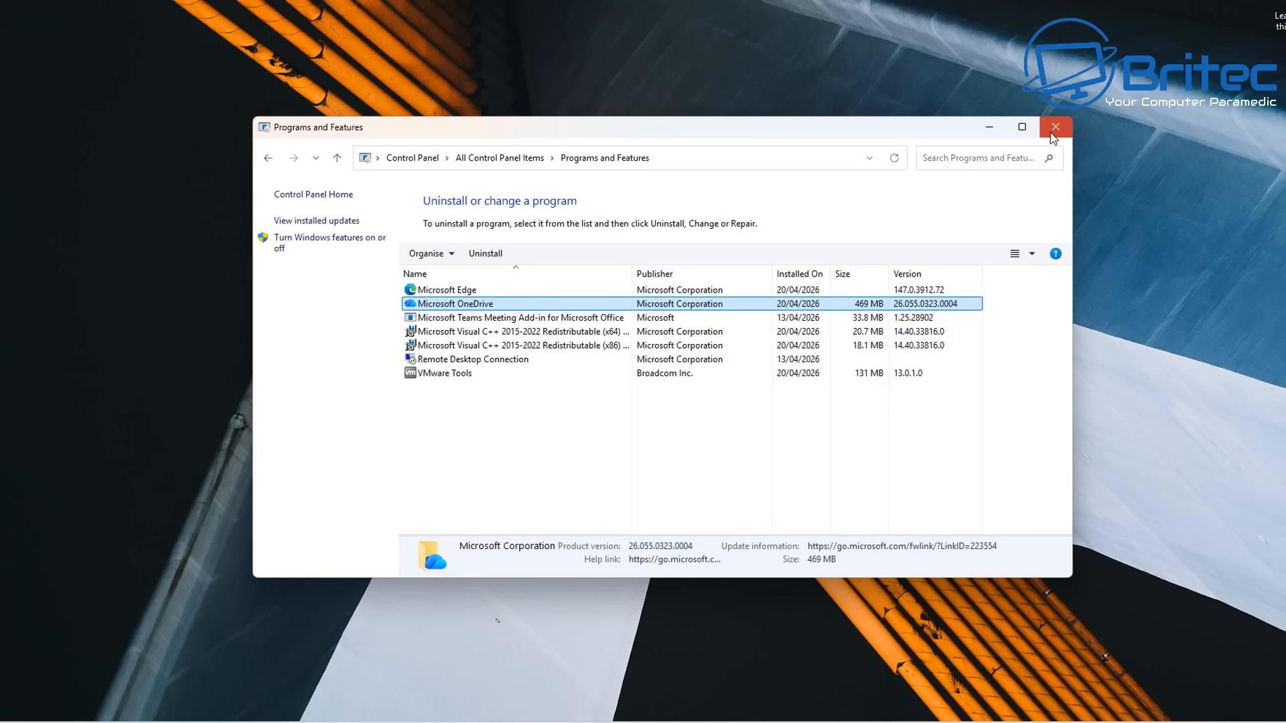
{"action": "left_click", "coordinate": [1185, 45]}
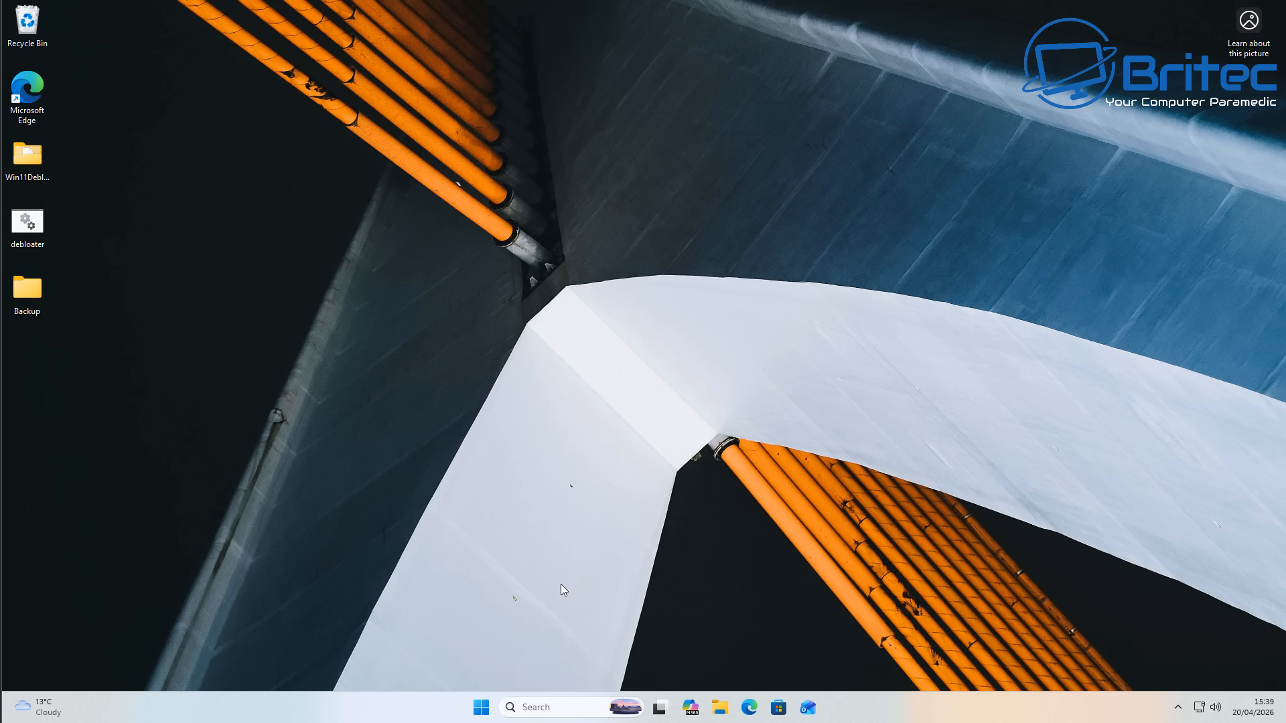
- Open the account info in Settings and stop signing in to all Microsoft apps automatically
{"action": "left_click", "coordinate": [481, 708]}
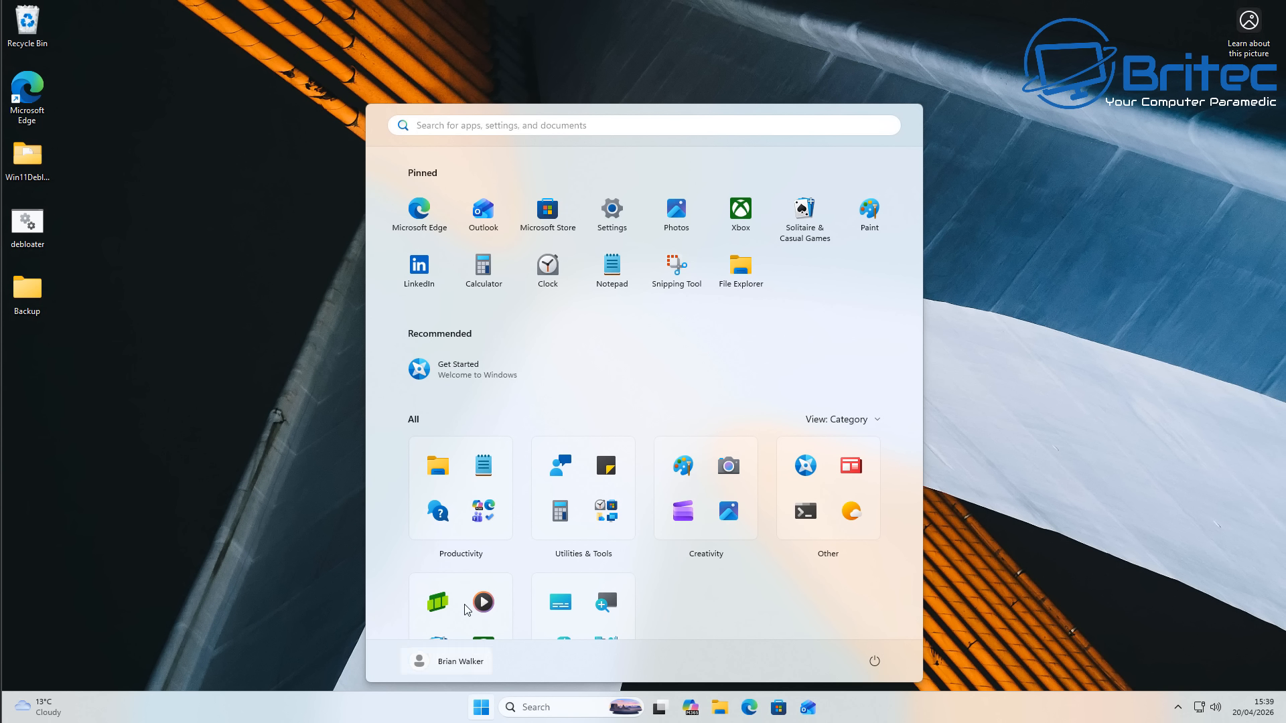
{"action": "left_click", "coordinate": [604, 221]}
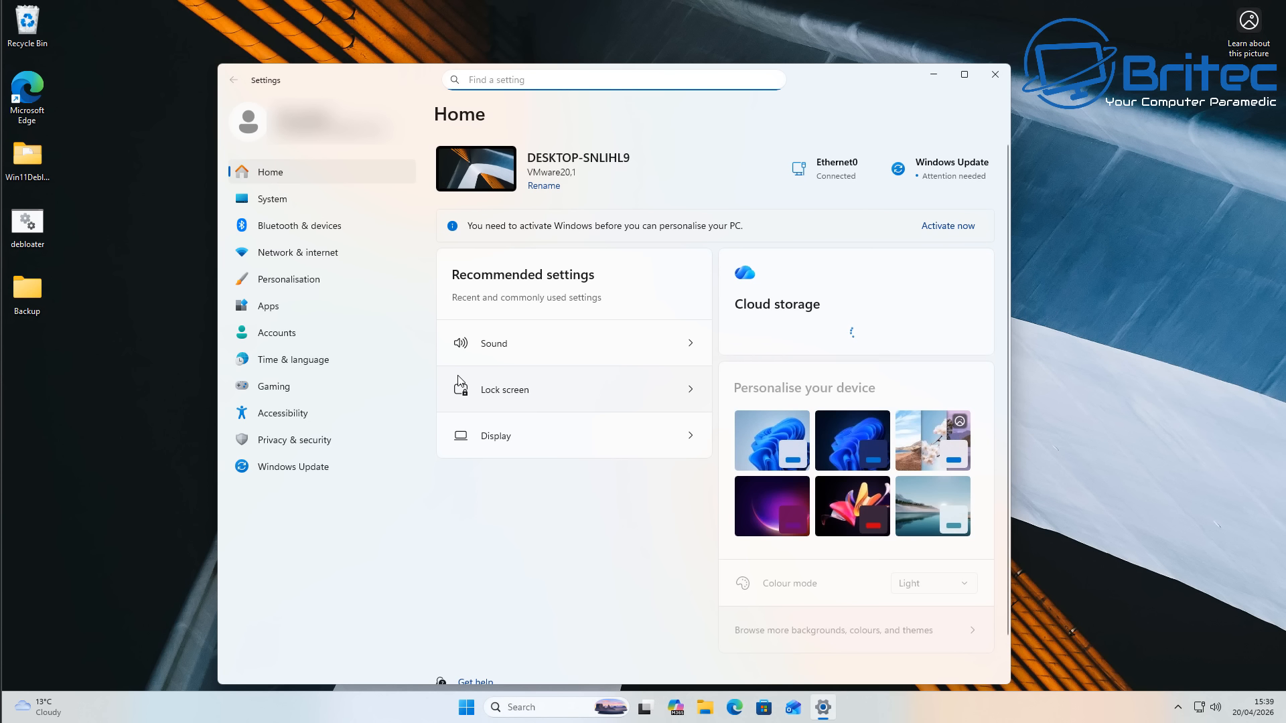
{"action": "left_click", "coordinate": [287, 336]}
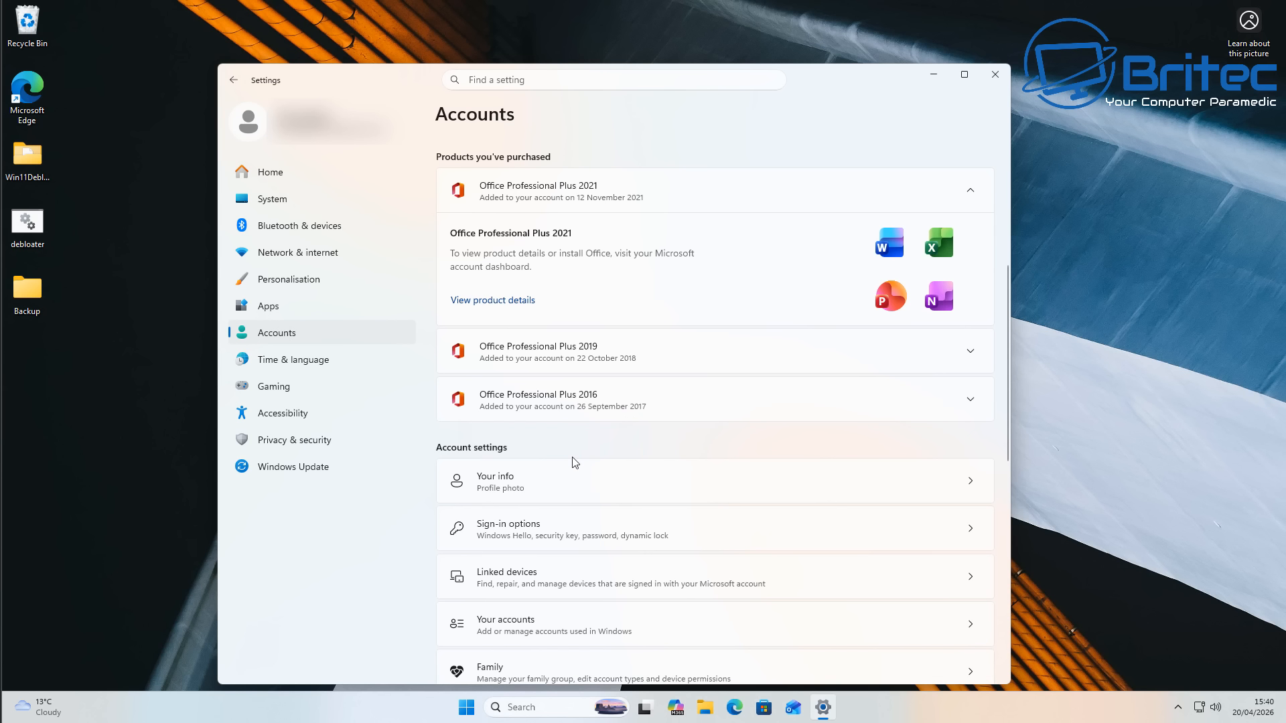
{"action": "left_click", "coordinate": [531, 482]}
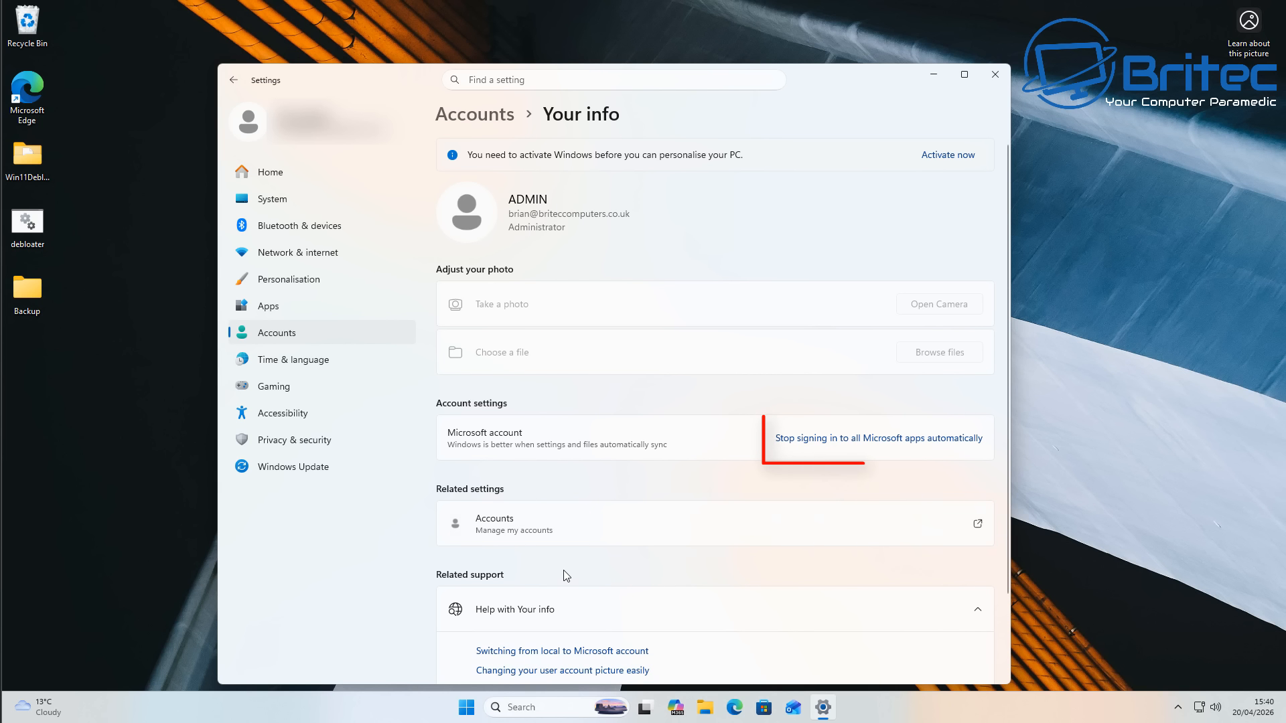
{"action": "left_click", "coordinate": [825, 452]}
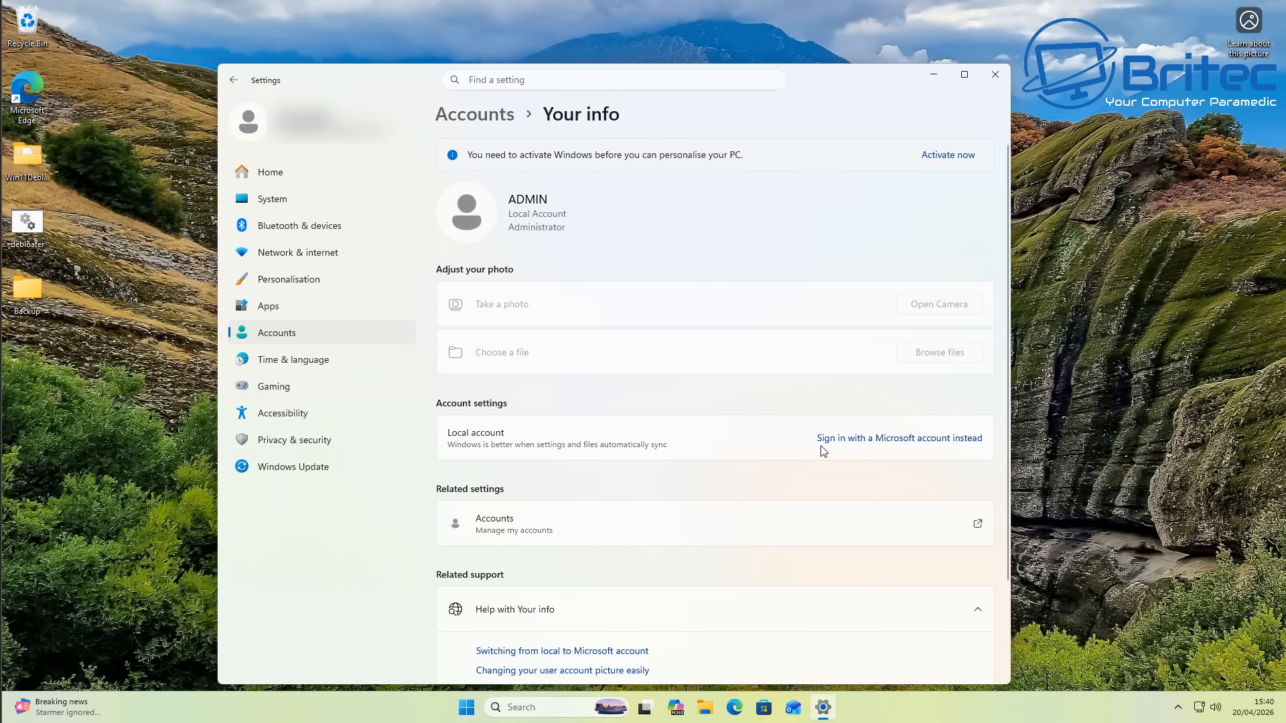
- Reopen Settings to check the account type on the home page, then close it
{"action": "key", "text": "alt+F4"}
{"action": "key", "text": "super"}
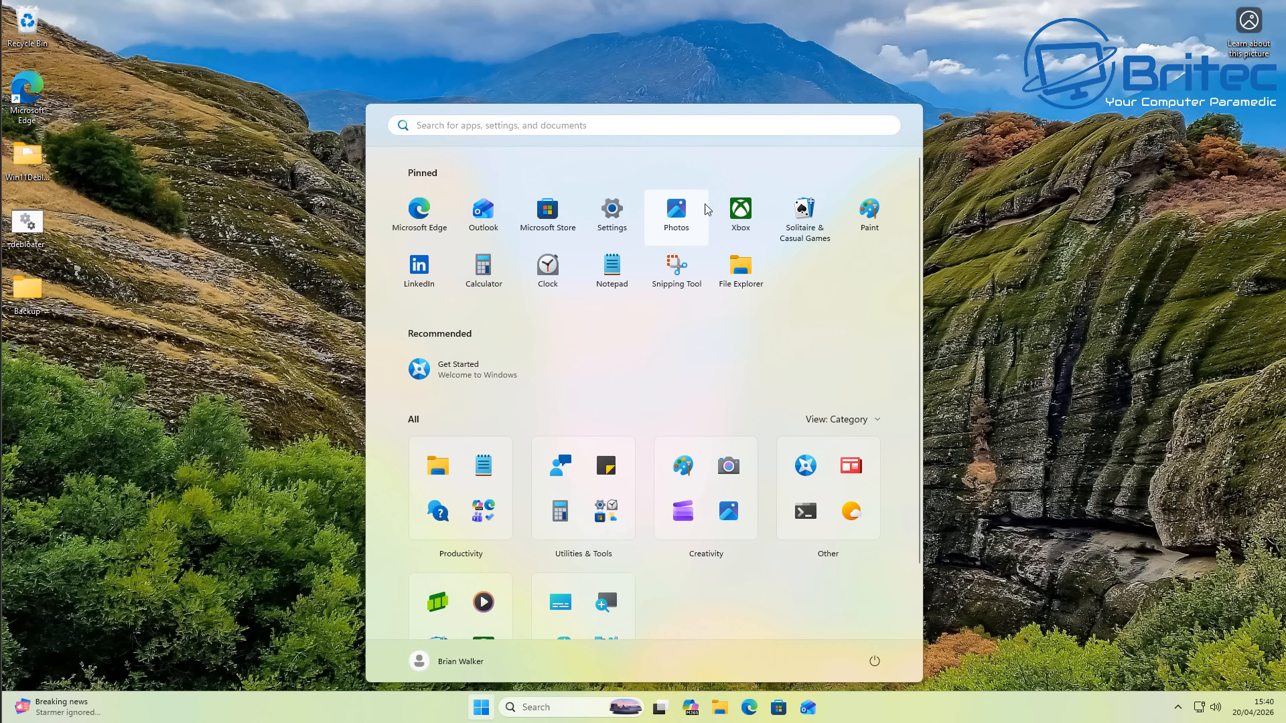
{"action": "left_click", "coordinate": [607, 211]}
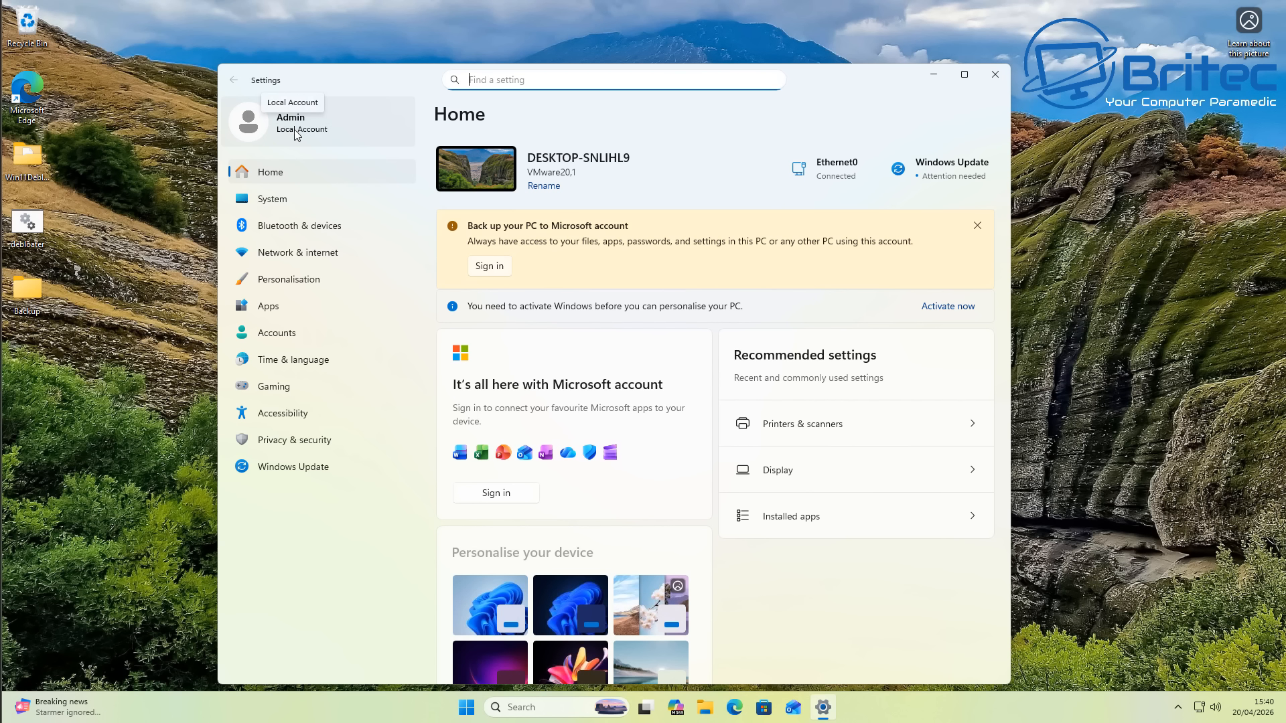
{"action": "left_click", "coordinate": [996, 79]}
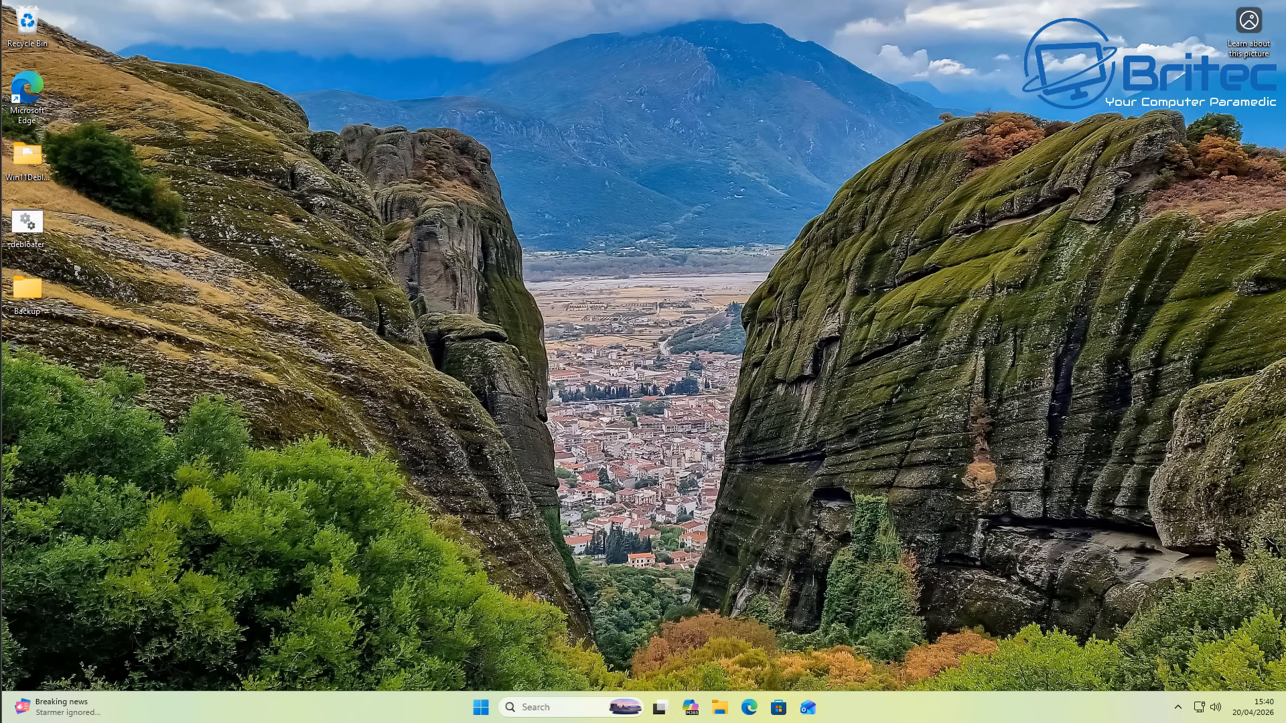